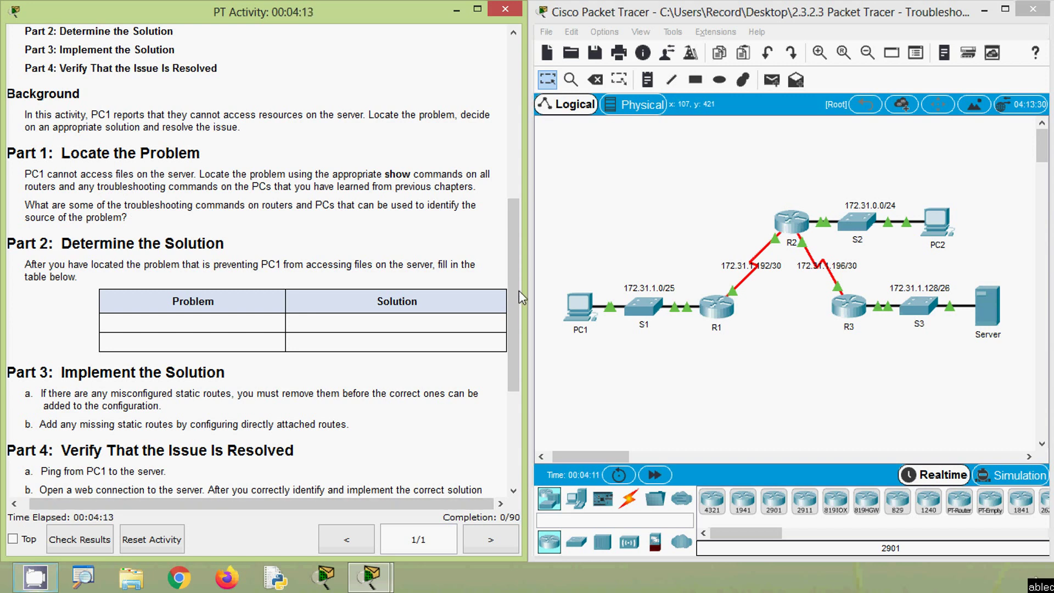
# Run ipconfig in PC1's Command Prompt to display its IP configuration.
pyautogui.click(717, 377)
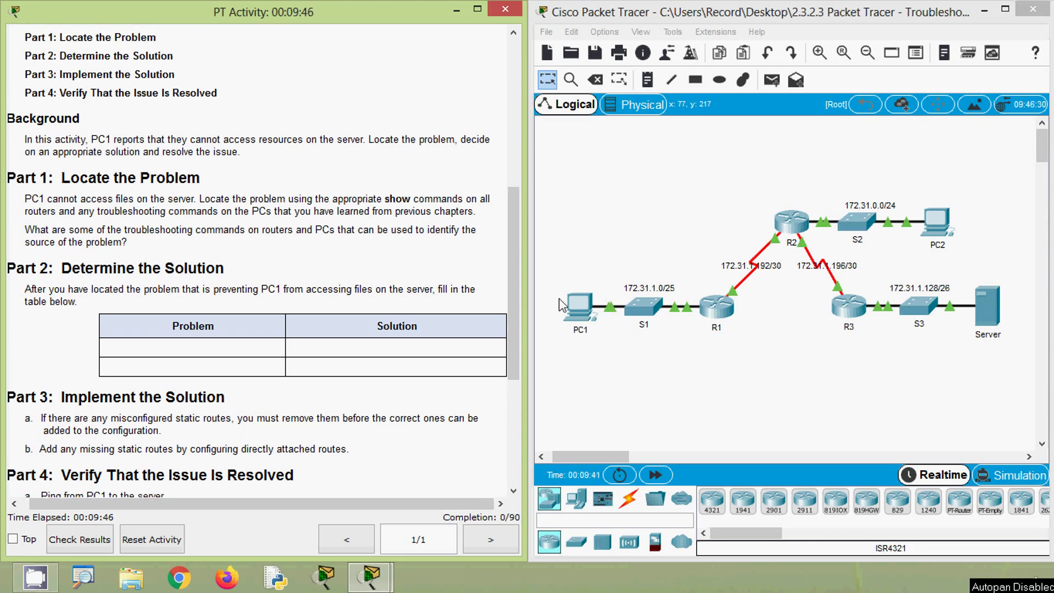
pyautogui.moveTo(515, 291); pyautogui.dragTo(527, 154)
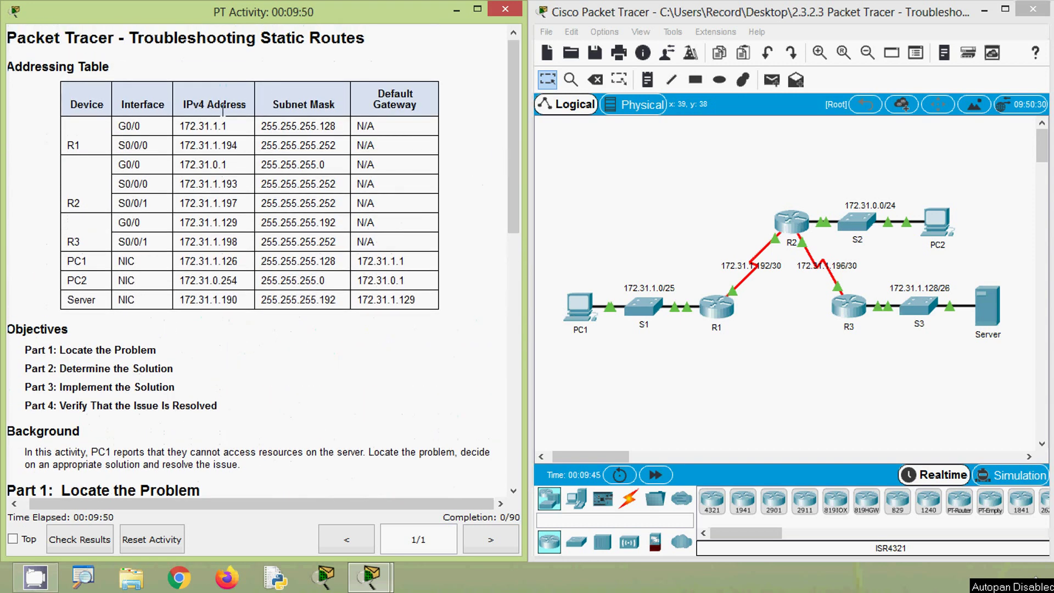
pyautogui.click(571, 303)
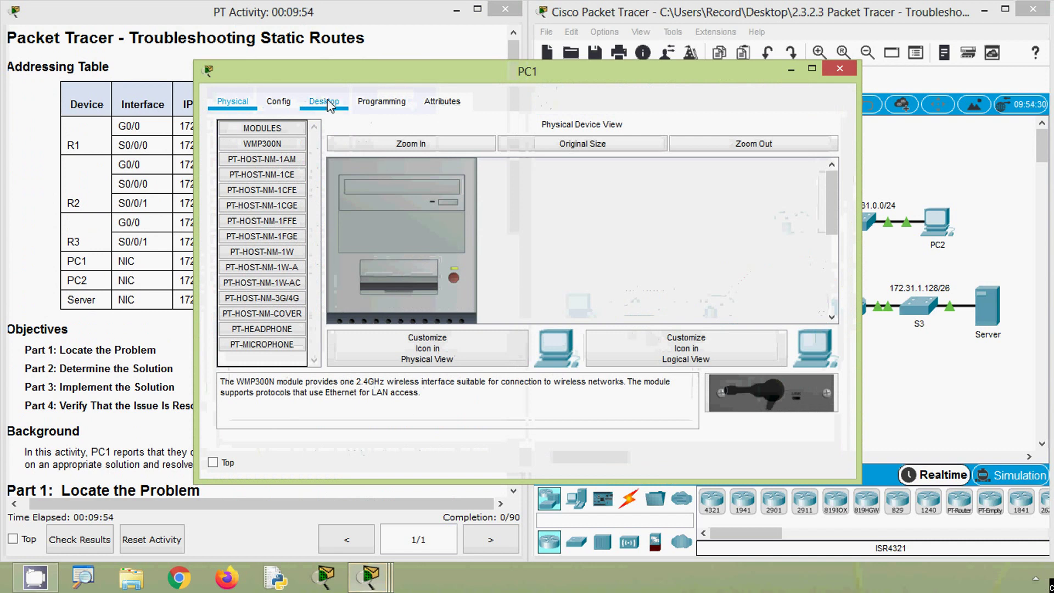
pyautogui.click(310, 103)
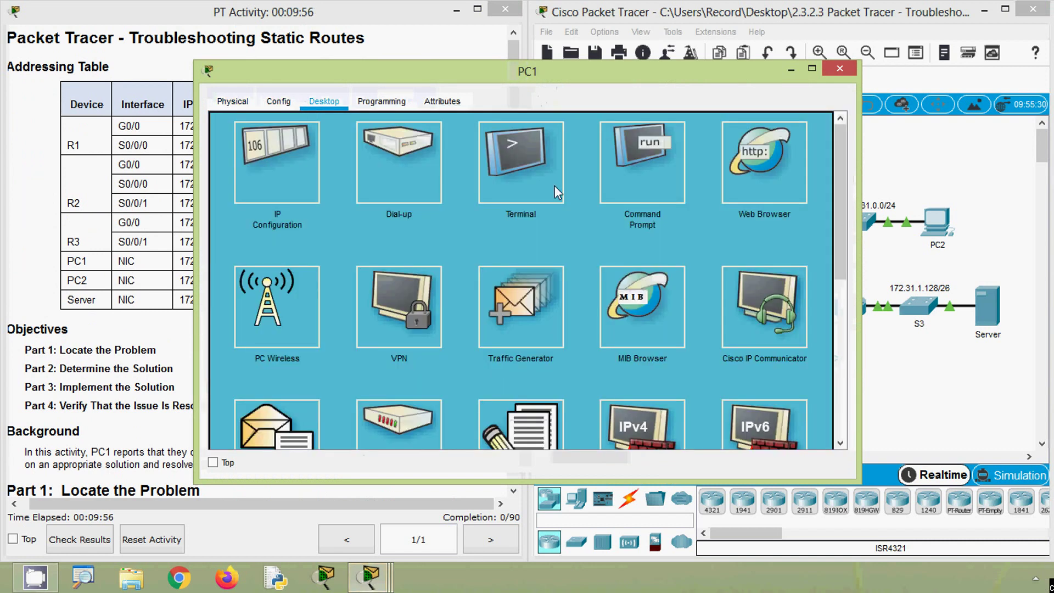
pyautogui.click(637, 192)
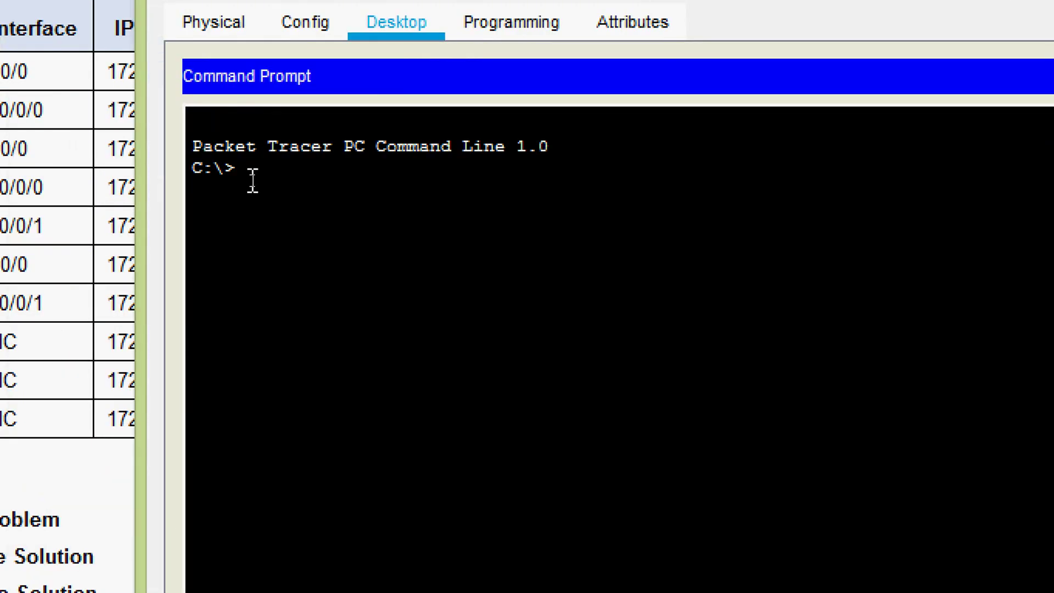
pyautogui.write('ipconfig')
pyautogui.press('Return')
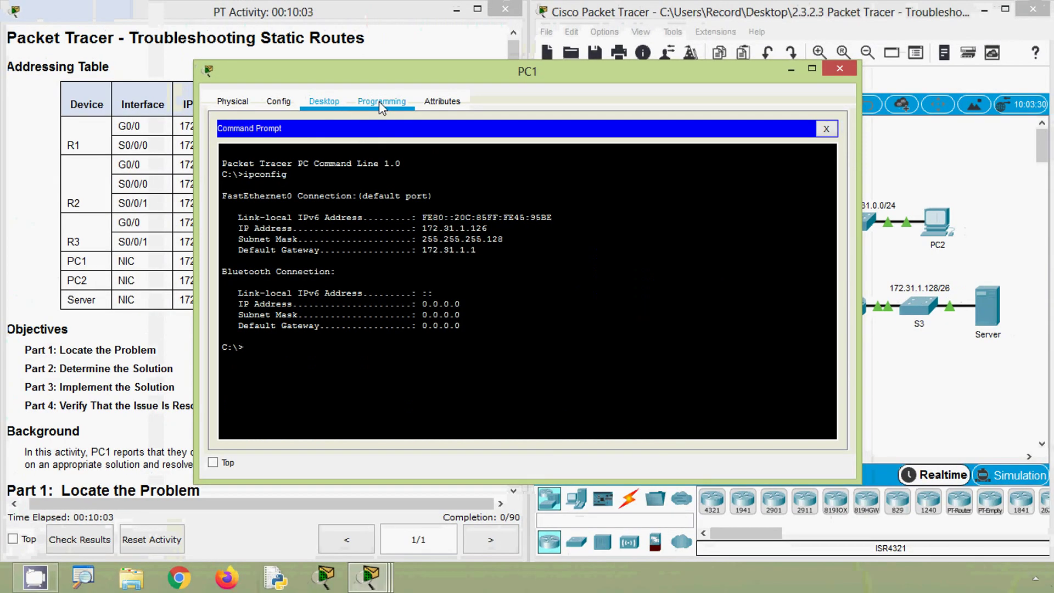
# Compare PC1's IP address, subnet mask and default gateway with the addressing table, and close the PC1 window.
pyautogui.moveTo(379, 67); pyautogui.dragTo(658, 68)
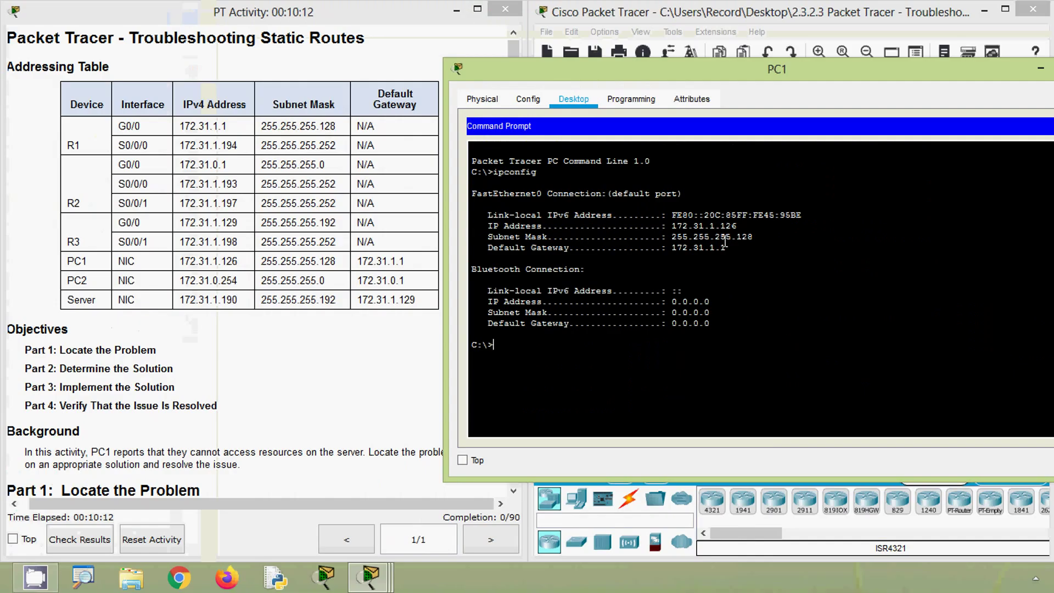
pyautogui.moveTo(262, 261); pyautogui.dragTo(413, 263)
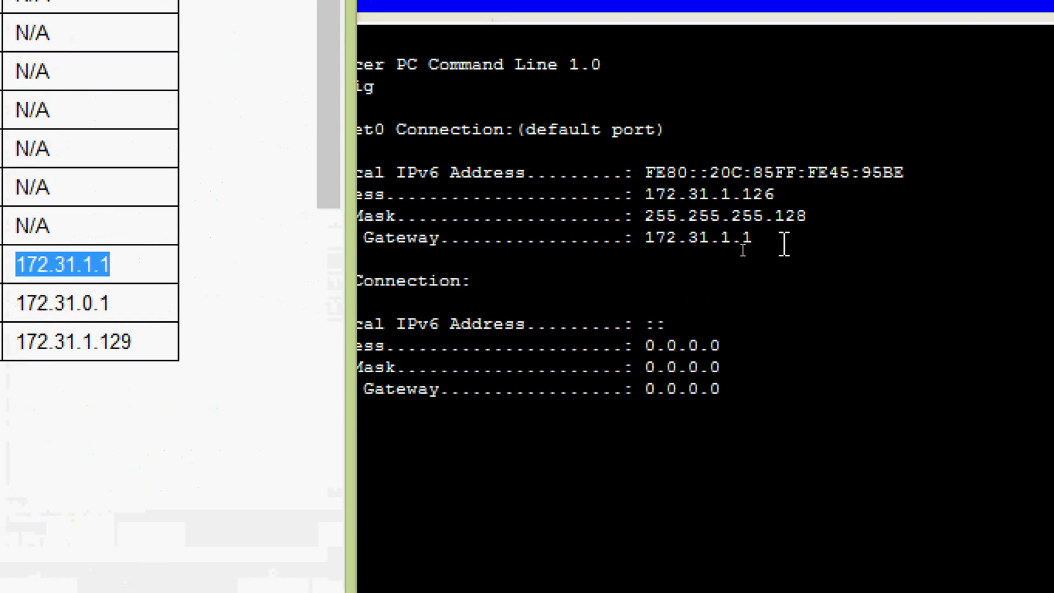
pyautogui.moveTo(740, 249); pyautogui.dragTo(653, 252)
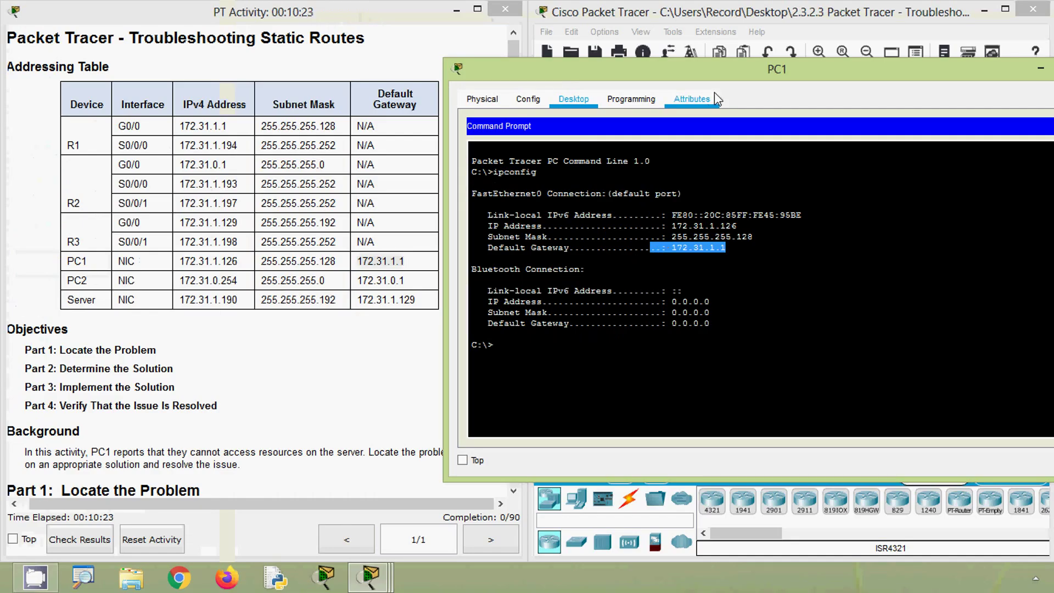
pyautogui.moveTo(795, 74); pyautogui.dragTo(494, 74)
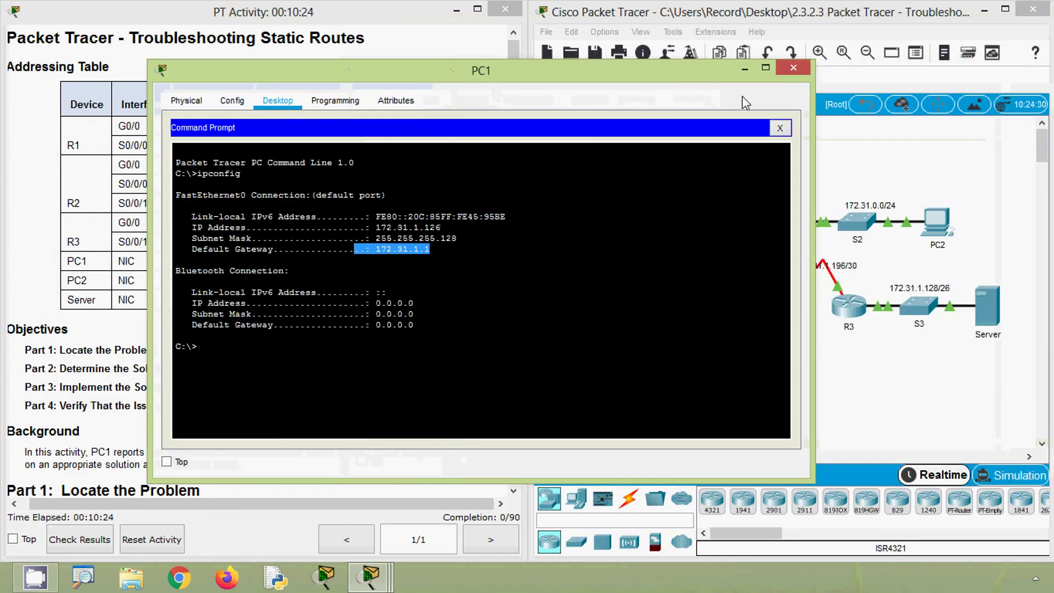
pyautogui.click(793, 68)
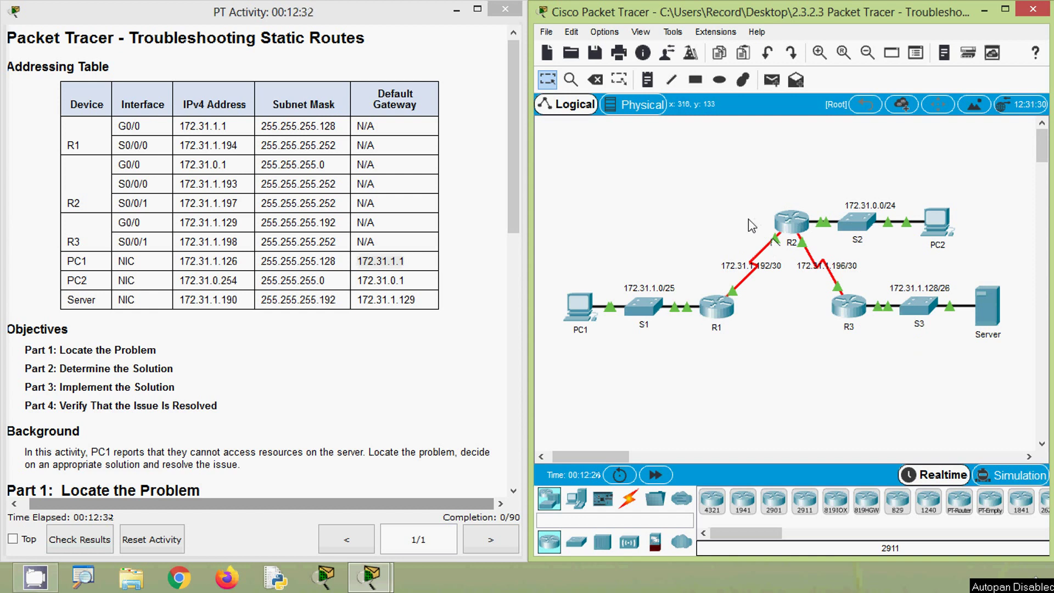
# Draw a rectangle filled with pink #ffa2b6 around PC1 and S1 to mark the 172.31.1.0/25 network.
pyautogui.click(743, 81)
pyautogui.click(489, 133)
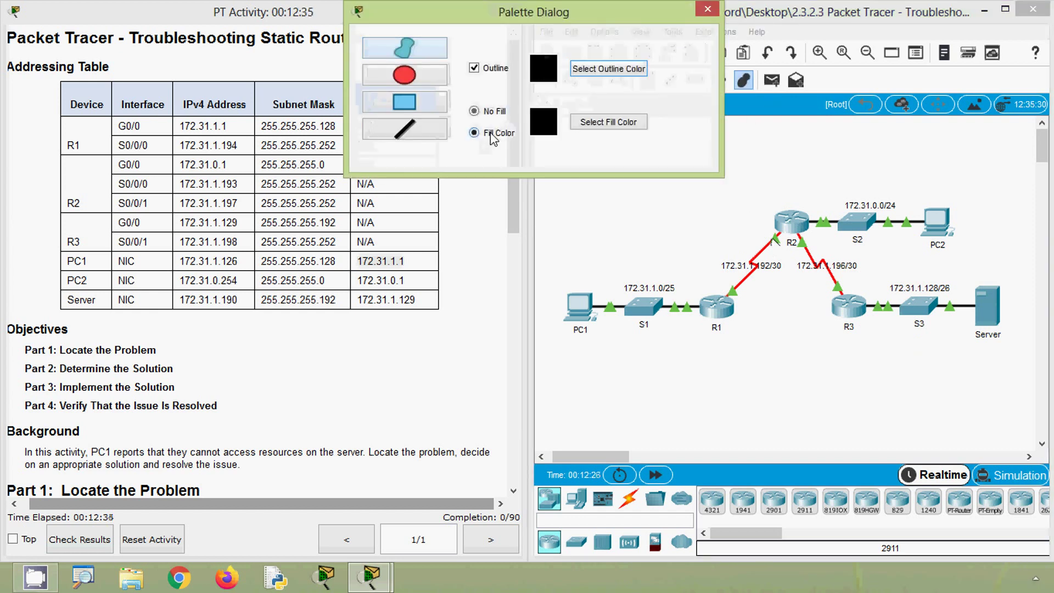
pyautogui.click(605, 125)
pyautogui.click(525, 242)
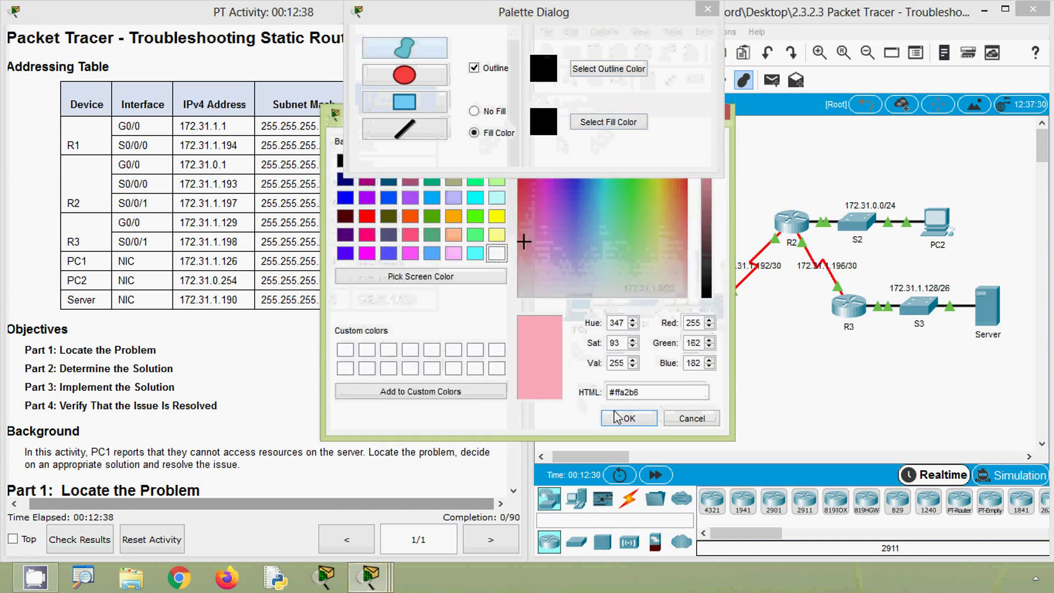
pyautogui.click(618, 428)
pyautogui.moveTo(434, 23); pyautogui.dragTo(237, 40)
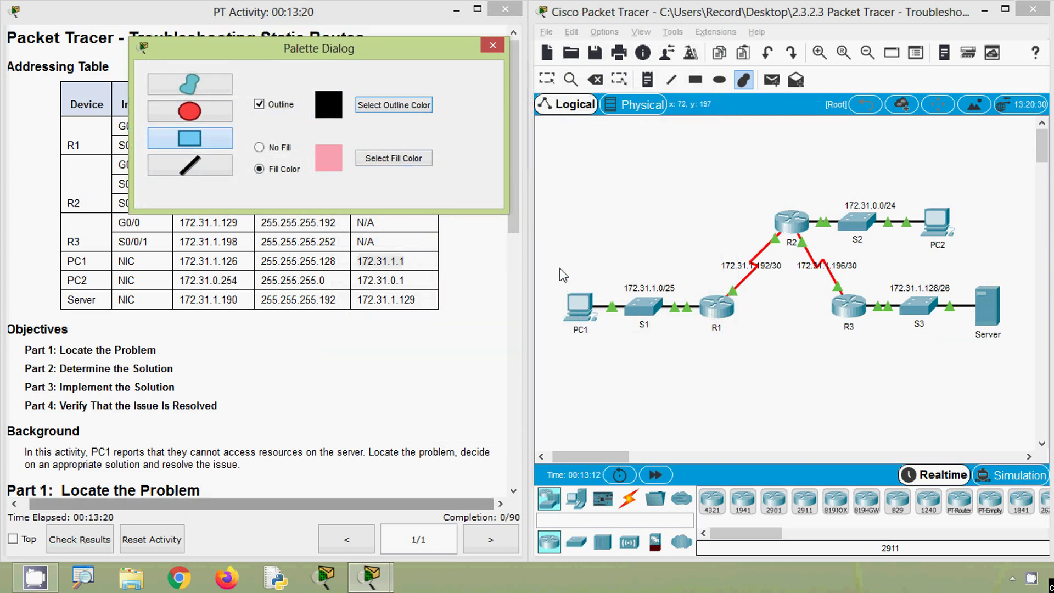
pyautogui.moveTo(558, 265); pyautogui.dragTo(696, 341)
# Draw a purple-filled freeform shape around the serial link between R1 and R2.
pyautogui.click(388, 159)
pyautogui.moveTo(554, 229); pyautogui.dragTo(568, 226)
pyautogui.click(625, 420)
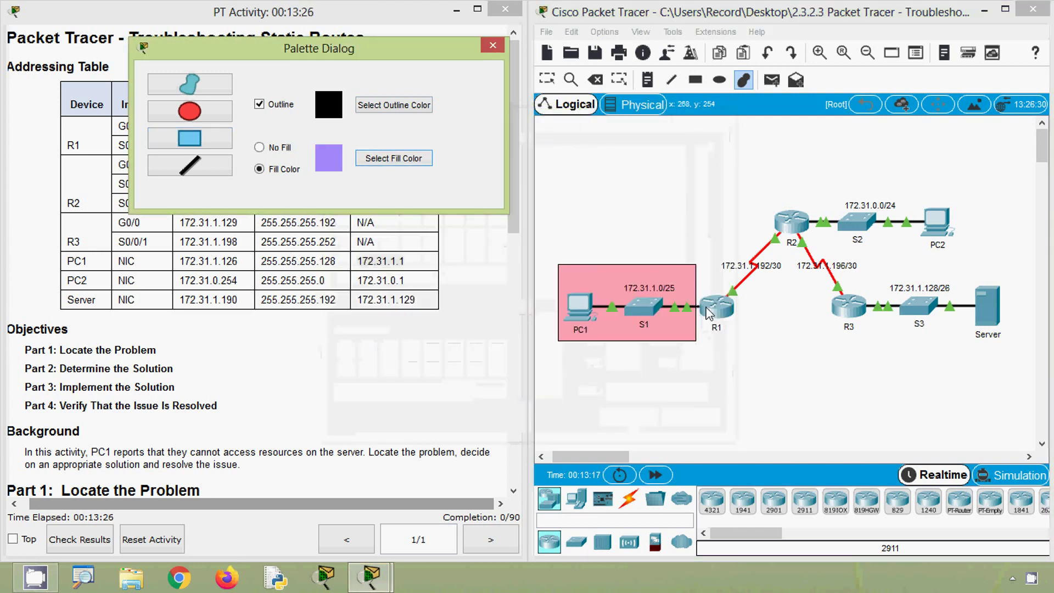
pyautogui.click(203, 88)
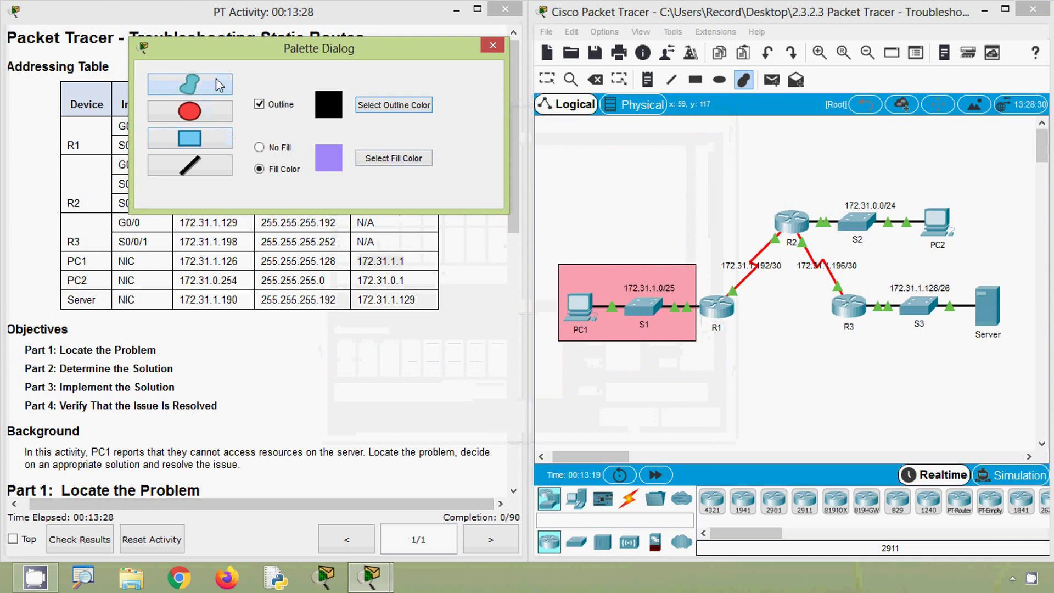
pyautogui.moveTo(719, 291)
pyautogui.mouseDown()
pyautogui.moveTo(741, 295)
pyautogui.moveTo(778, 241)
pyautogui.mouseUp()
pyautogui.moveTo(771, 225); pyautogui.dragTo(761, 229)
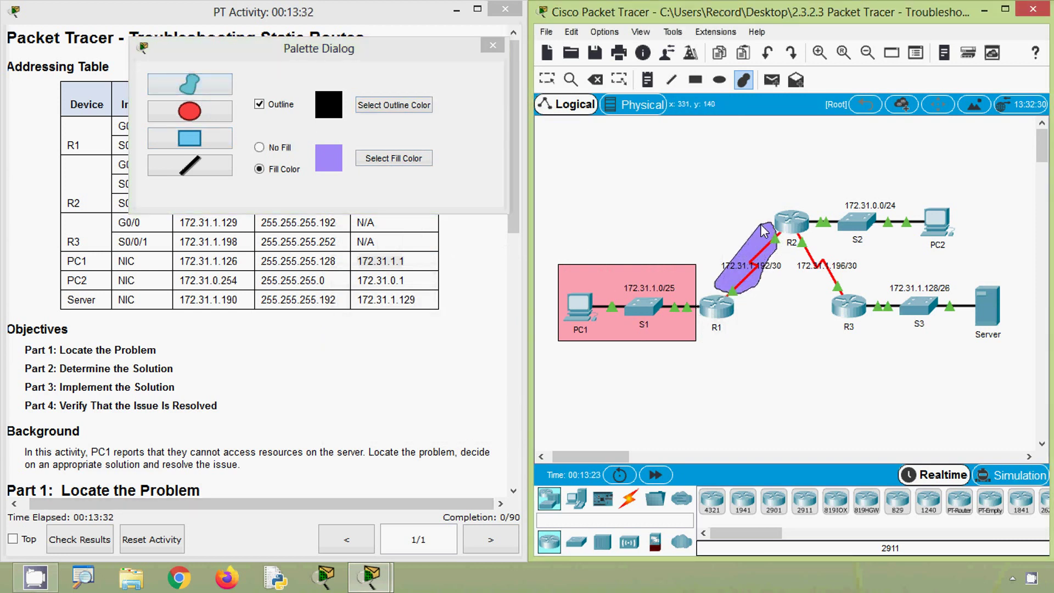
# Draw a rectangle filled with light cyan #9bfaff around S2 and PC2 to mark the 172.31.0.0/24 network.
pyautogui.click(369, 159)
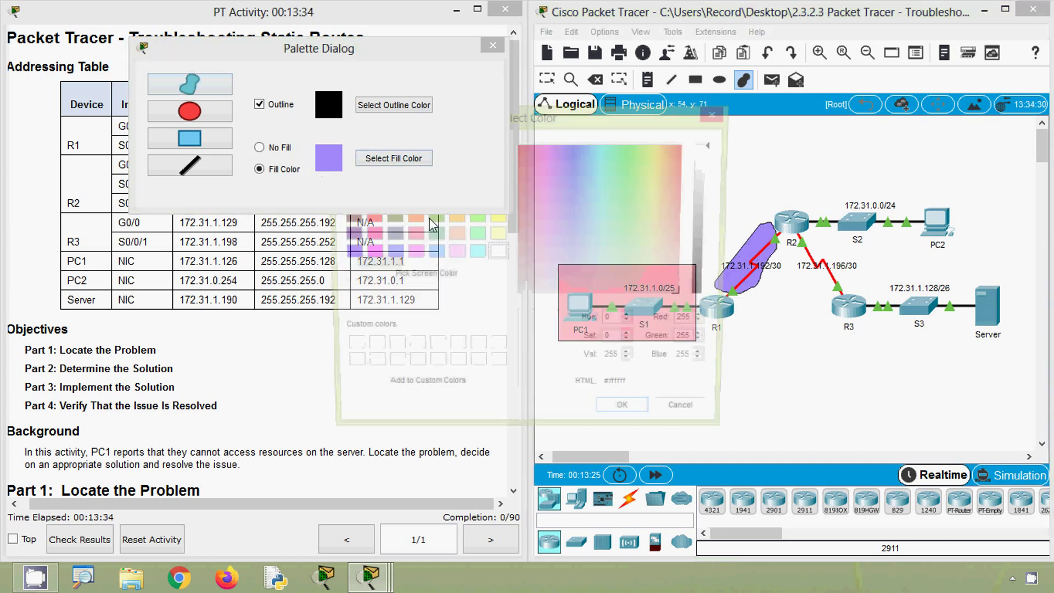
pyautogui.click(598, 239)
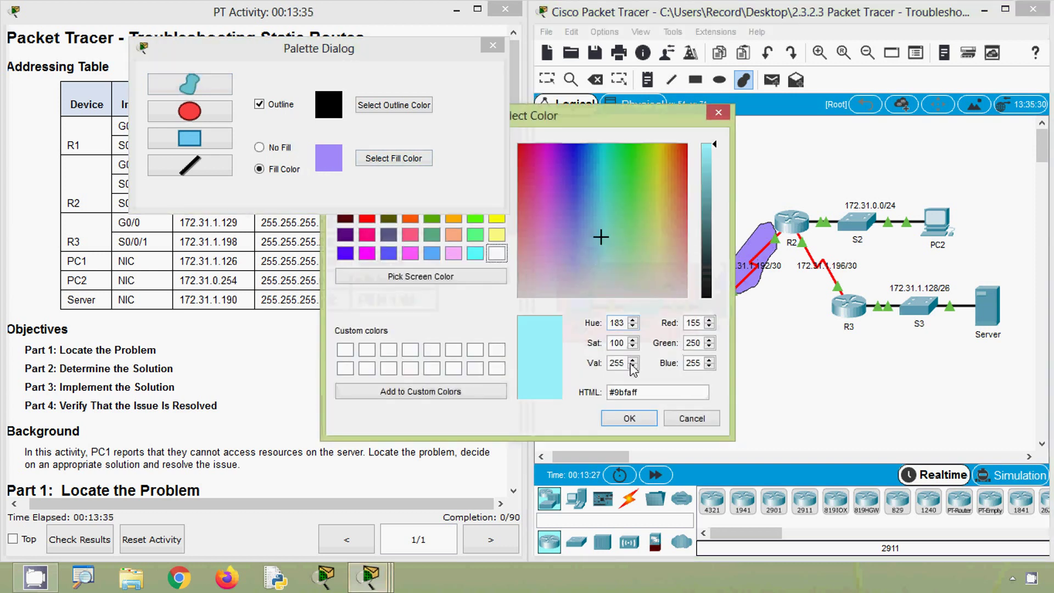
pyautogui.click(629, 418)
pyautogui.moveTo(959, 207)
pyautogui.mouseDown()
pyautogui.moveTo(944, 230)
pyautogui.moveTo(908, 244)
pyautogui.mouseUp()
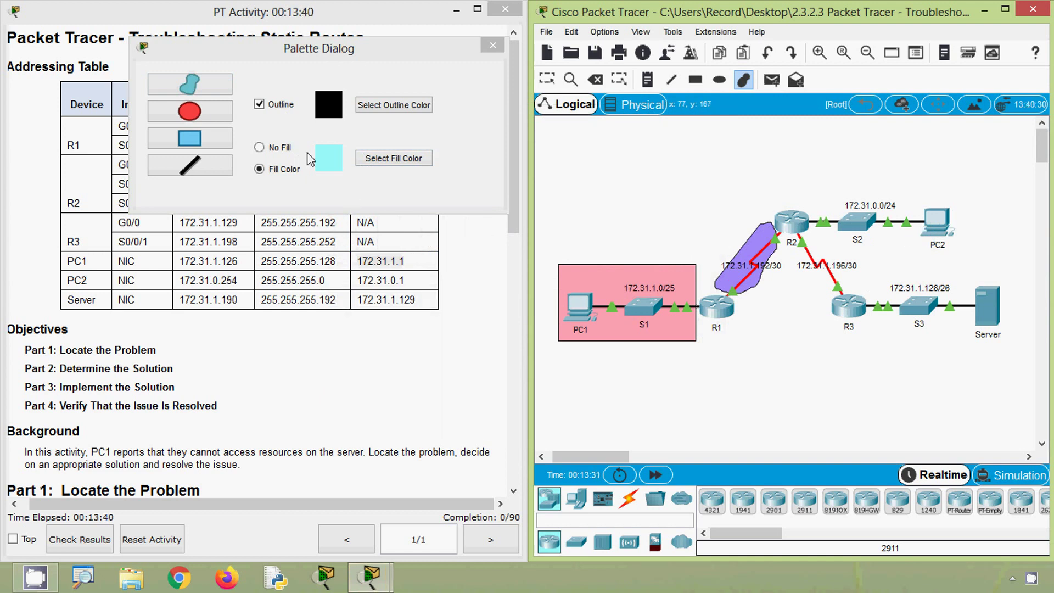
pyautogui.click(196, 140)
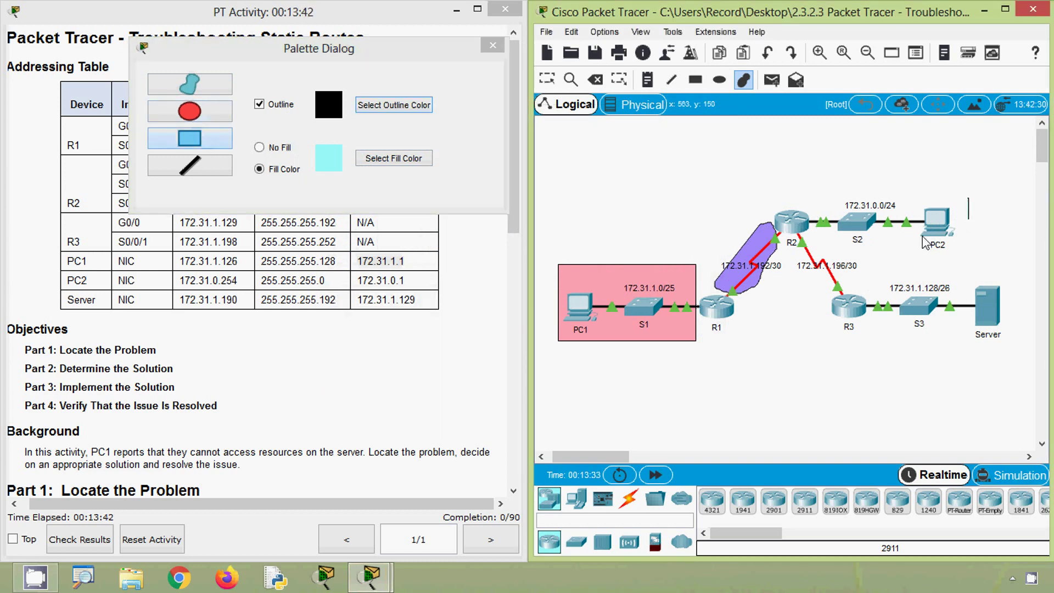
pyautogui.moveTo(968, 199)
pyautogui.mouseDown()
pyautogui.moveTo(850, 238)
pyautogui.moveTo(815, 231)
pyautogui.moveTo(814, 242)
pyautogui.mouseUp()
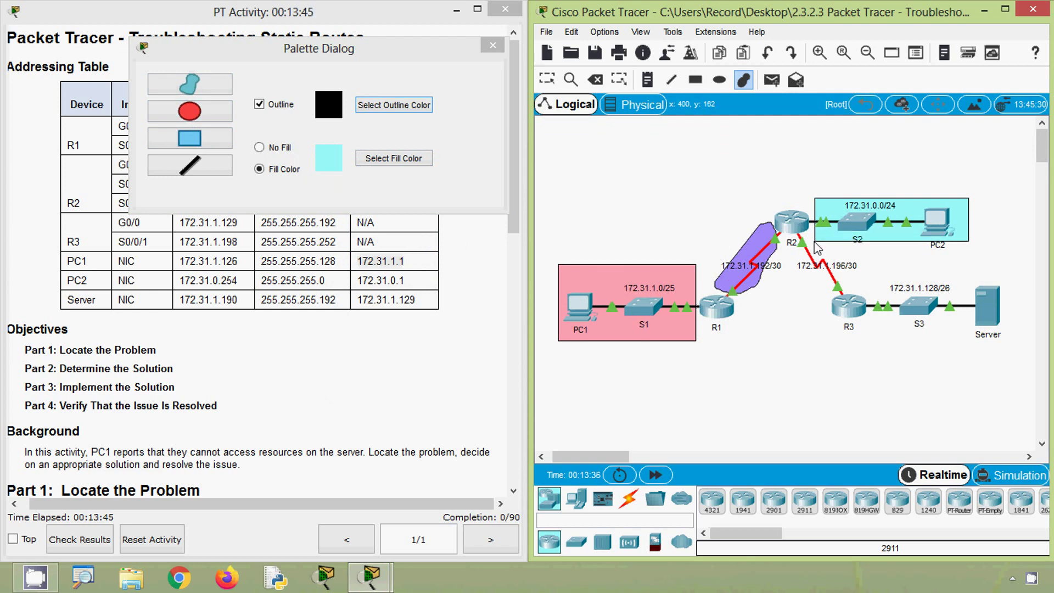
# Draw a freeform shape filled with light green #97ff8b around the serial link between R2 and R3.
pyautogui.click(200, 90)
pyautogui.moveTo(790, 245); pyautogui.dragTo(832, 295)
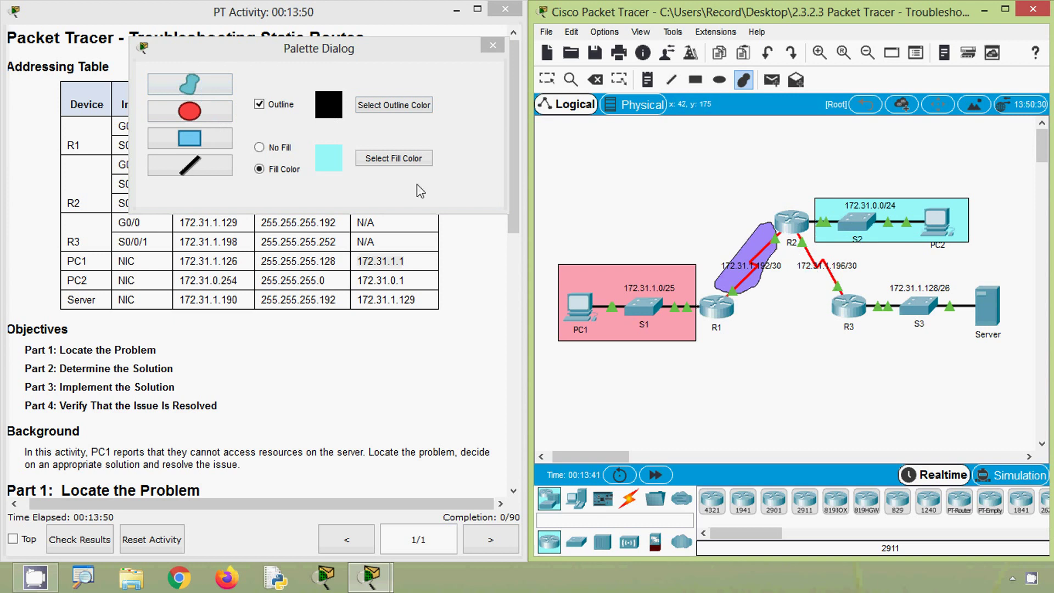
pyautogui.click(393, 158)
pyautogui.click(630, 228)
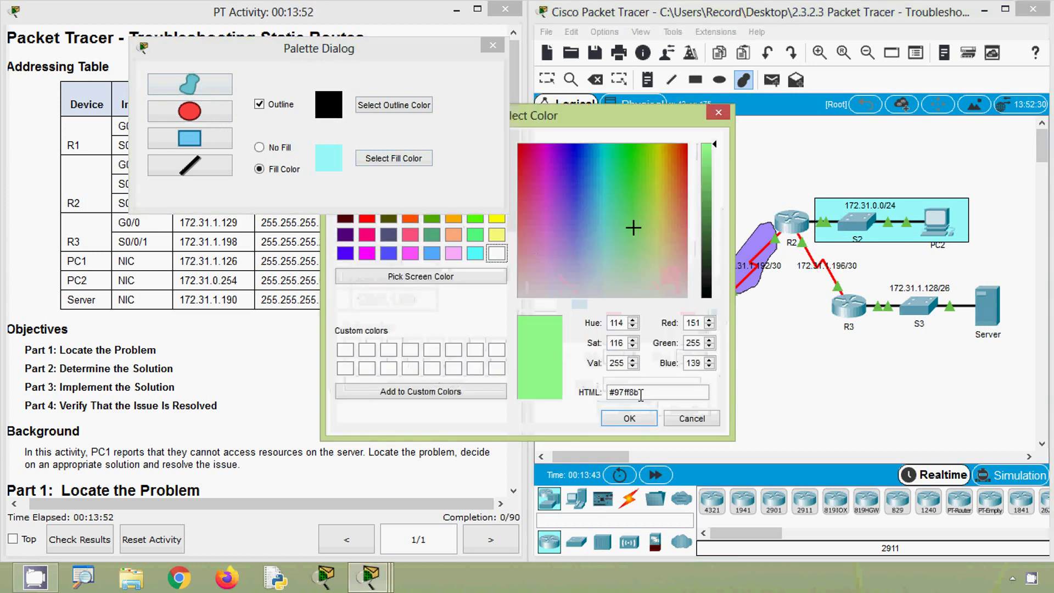
pyautogui.click(629, 418)
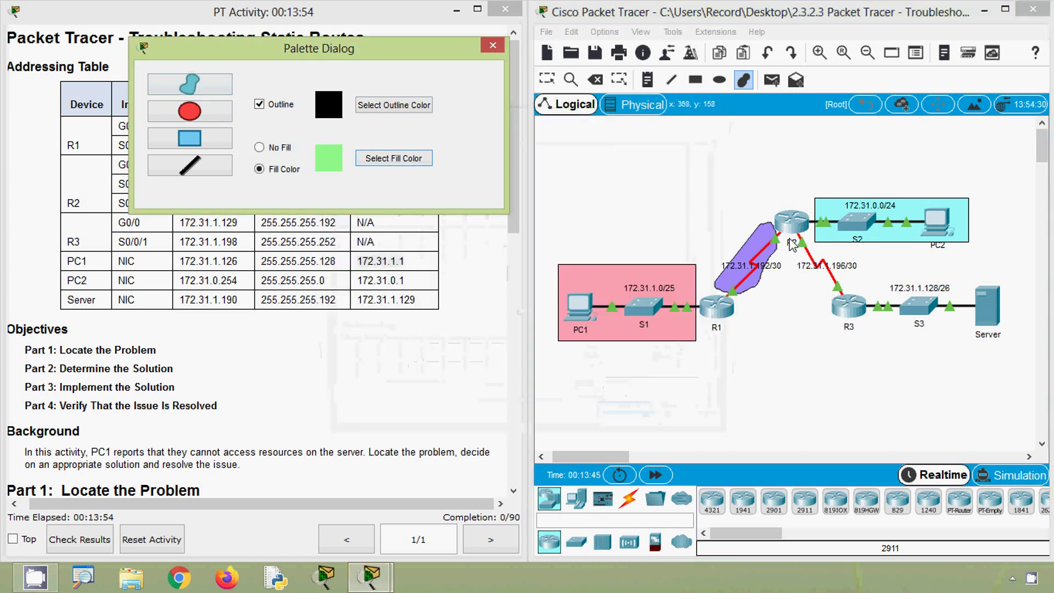
pyautogui.moveTo(791, 244)
pyautogui.mouseDown()
pyautogui.moveTo(790, 266)
pyautogui.moveTo(828, 299)
pyautogui.moveTo(845, 275)
pyautogui.moveTo(808, 235)
pyautogui.mouseUp()
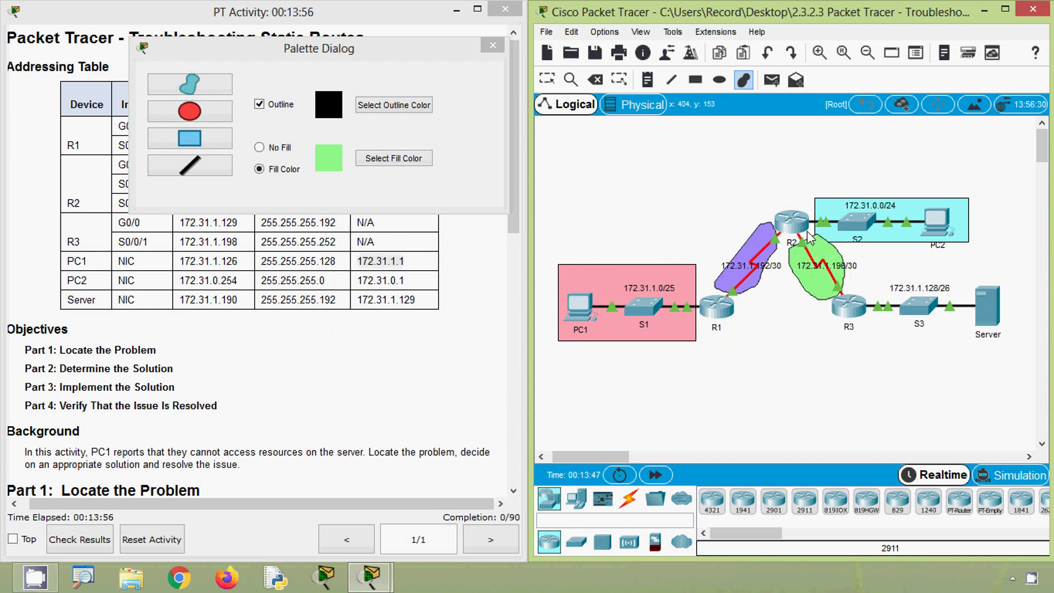
# Draw a rectangle filled with pale yellow #fff393 around S3 and the Server to mark the 172.31.1.128/26 network.
pyautogui.click(388, 159)
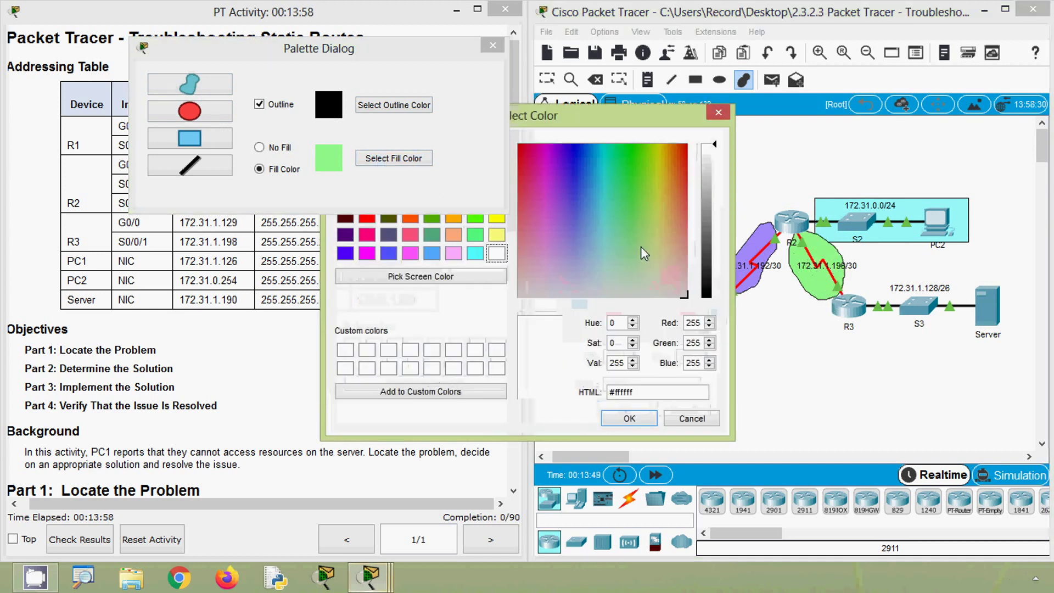
pyautogui.moveTo(673, 231); pyautogui.dragTo(662, 232)
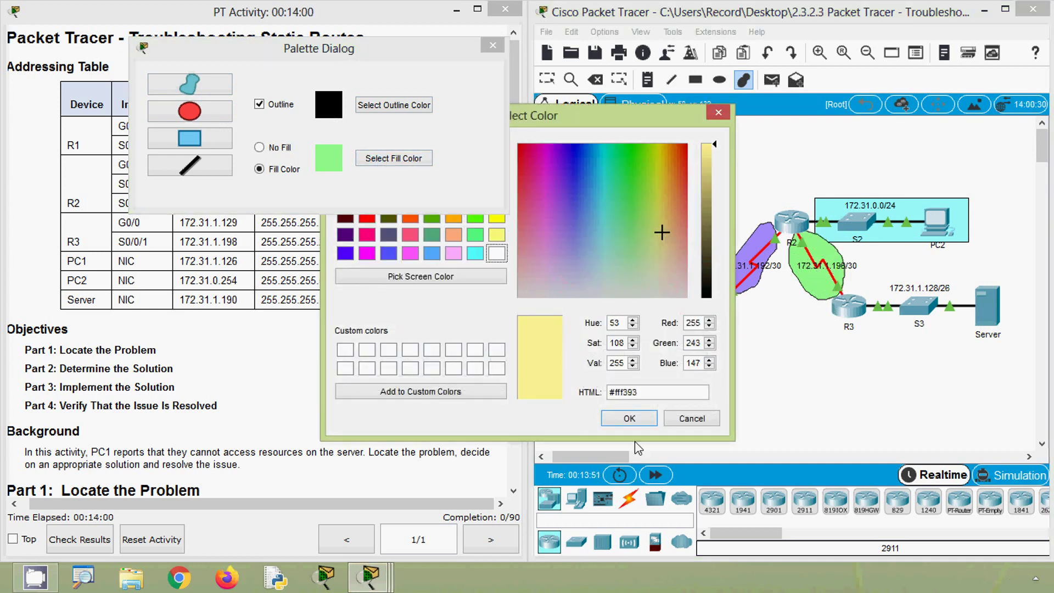
pyautogui.click(628, 418)
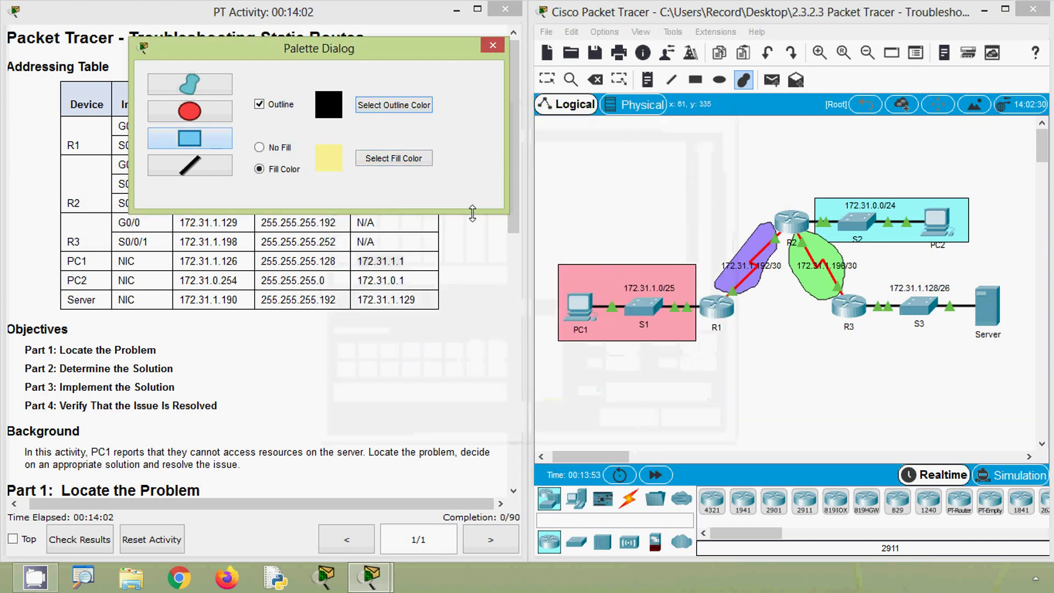
pyautogui.moveTo(1018, 274)
pyautogui.mouseDown()
pyautogui.moveTo(999, 324)
pyautogui.moveTo(939, 341)
pyautogui.moveTo(873, 336)
pyautogui.mouseUp()
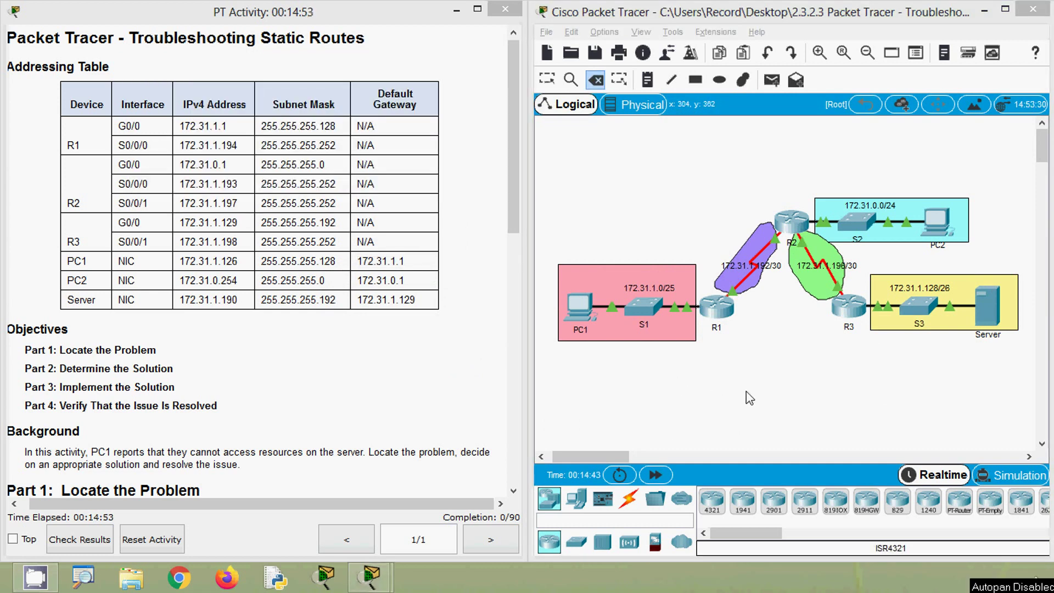
# Display R1's routing table with show ip route in privileged EXEC mode.
pyautogui.click(715, 308)
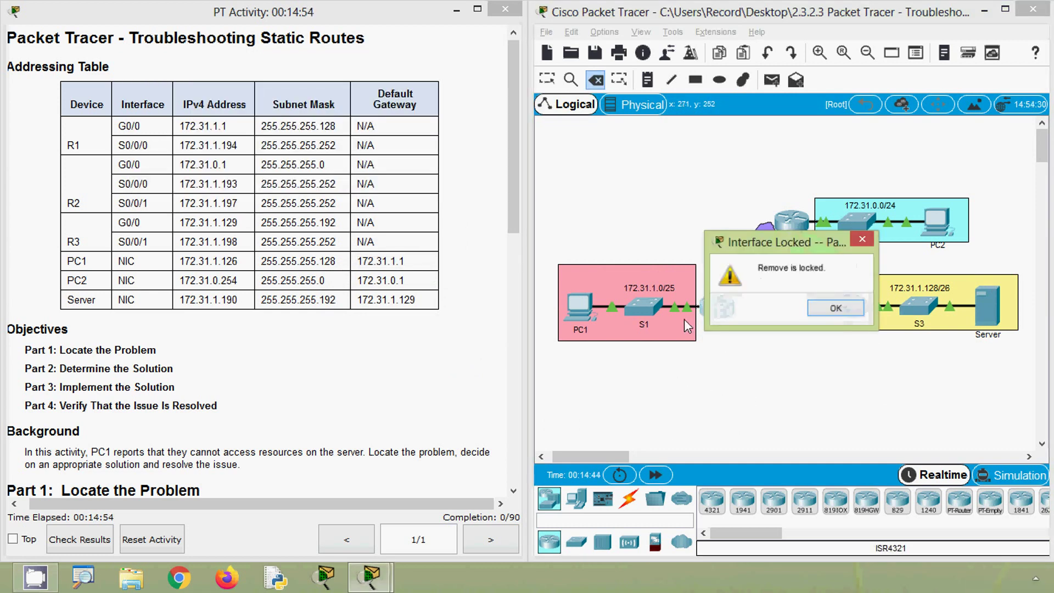
pyautogui.click(820, 307)
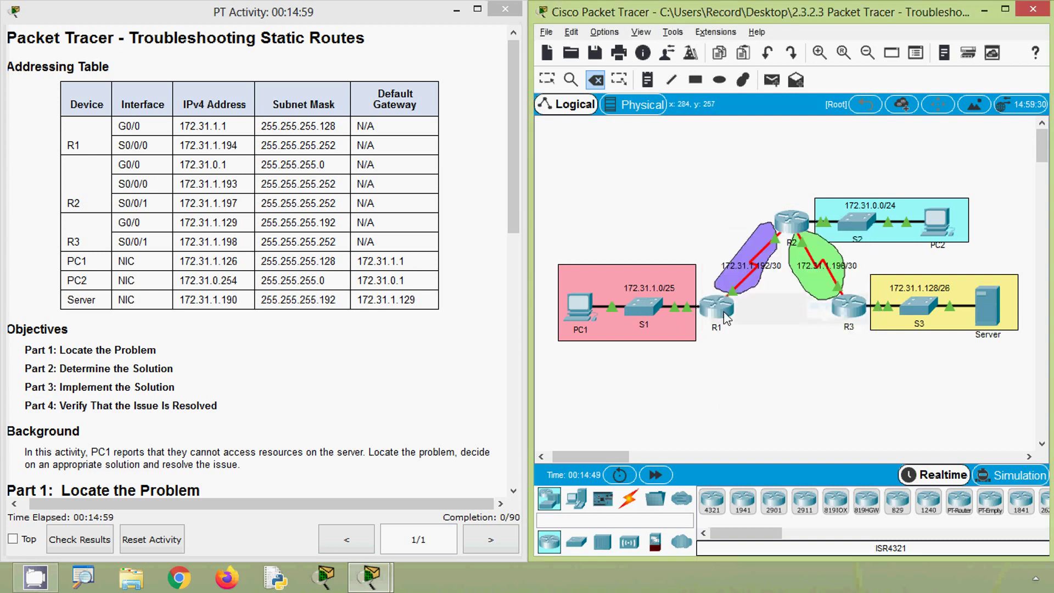
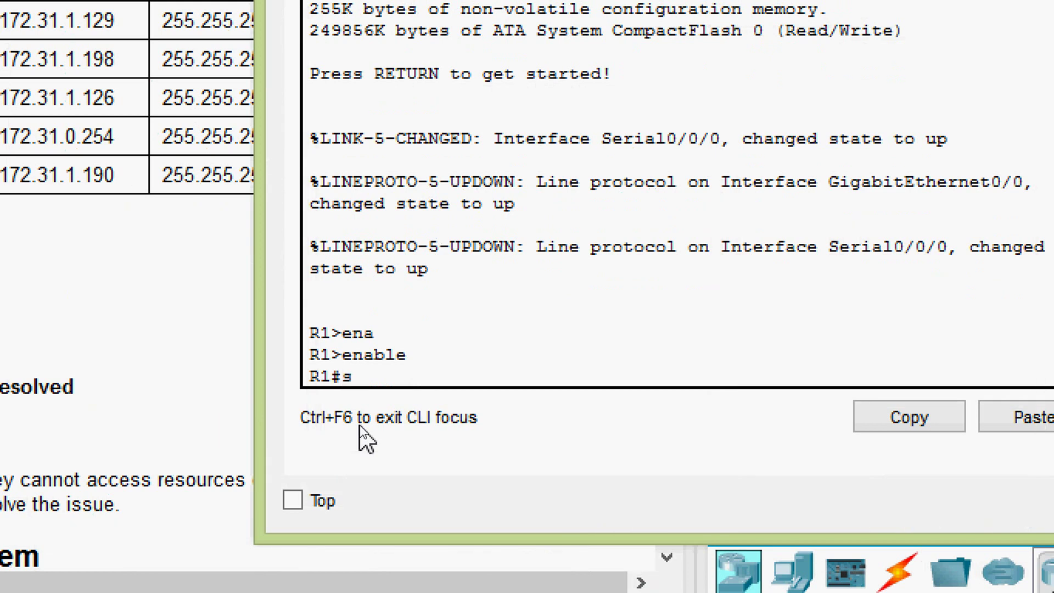
pyautogui.press('Tab')
pyautogui.write('ip rou')
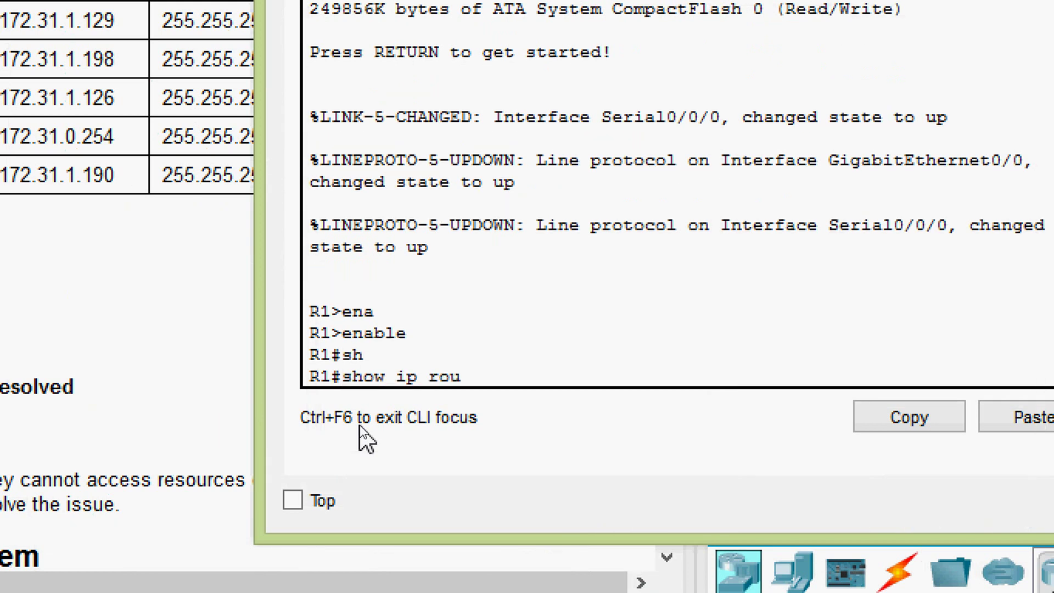
pyautogui.press('Tab')
pyautogui.press('Return')
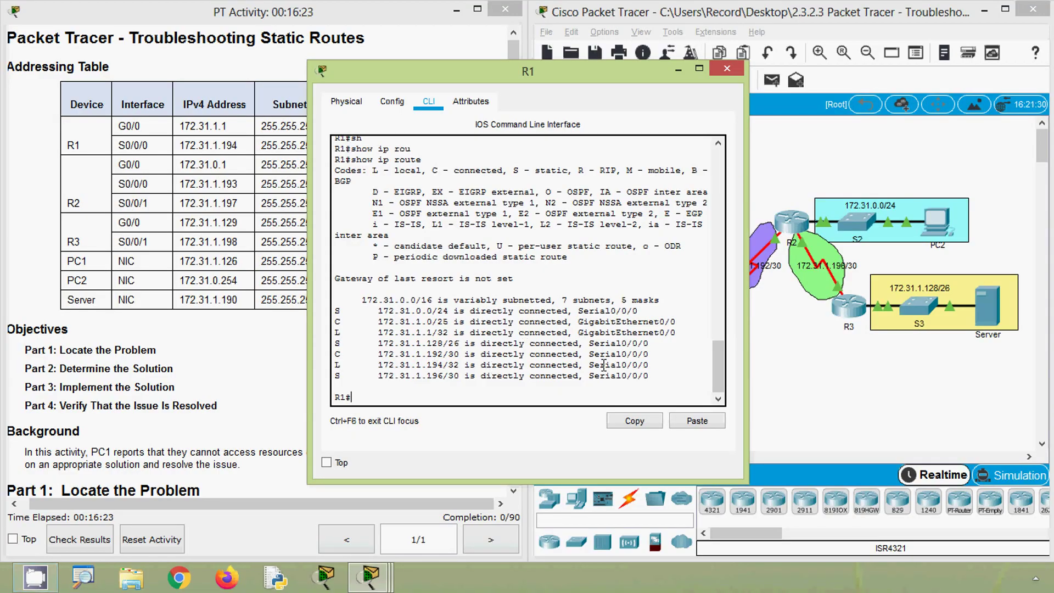
# Set the CLI dialog font size to 14 in the preferences, apply it and close the preferences.
pyautogui.click(655, 10)
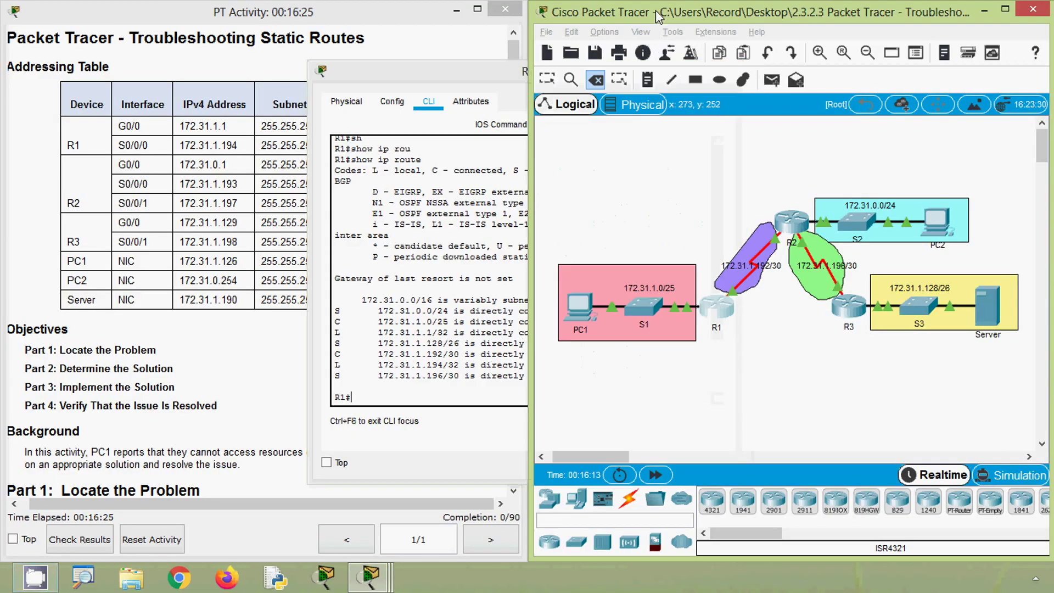
pyautogui.click(640, 32)
pyautogui.moveTo(597, 28)
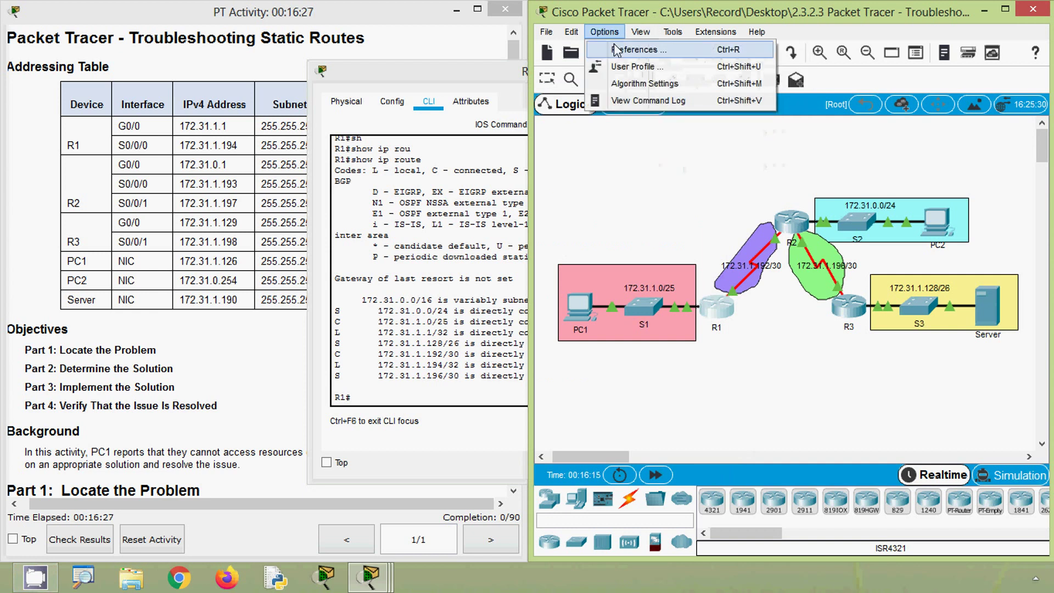
pyautogui.press('Escape')
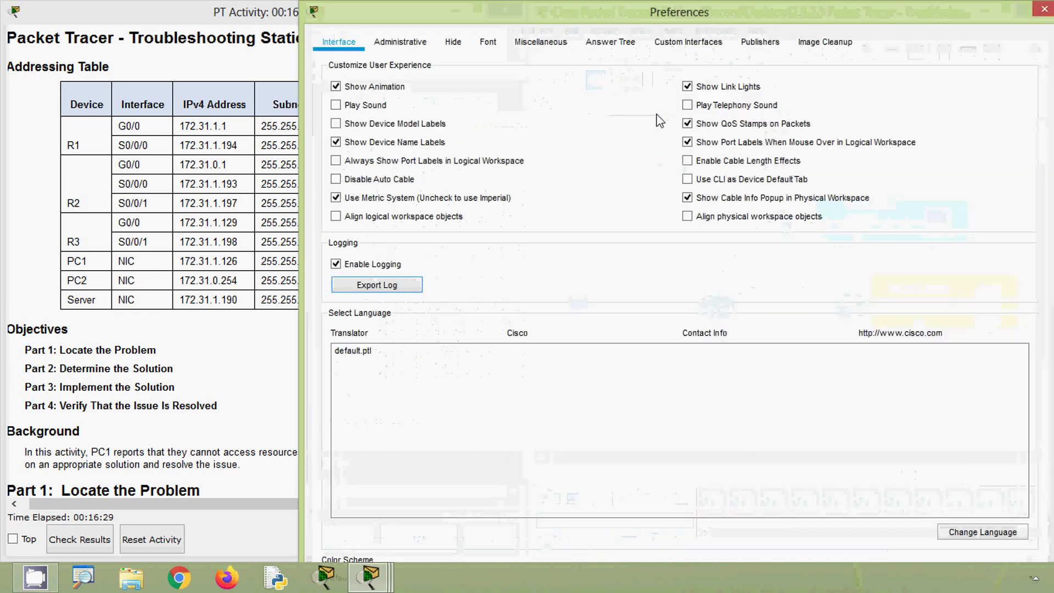
pyautogui.click(488, 43)
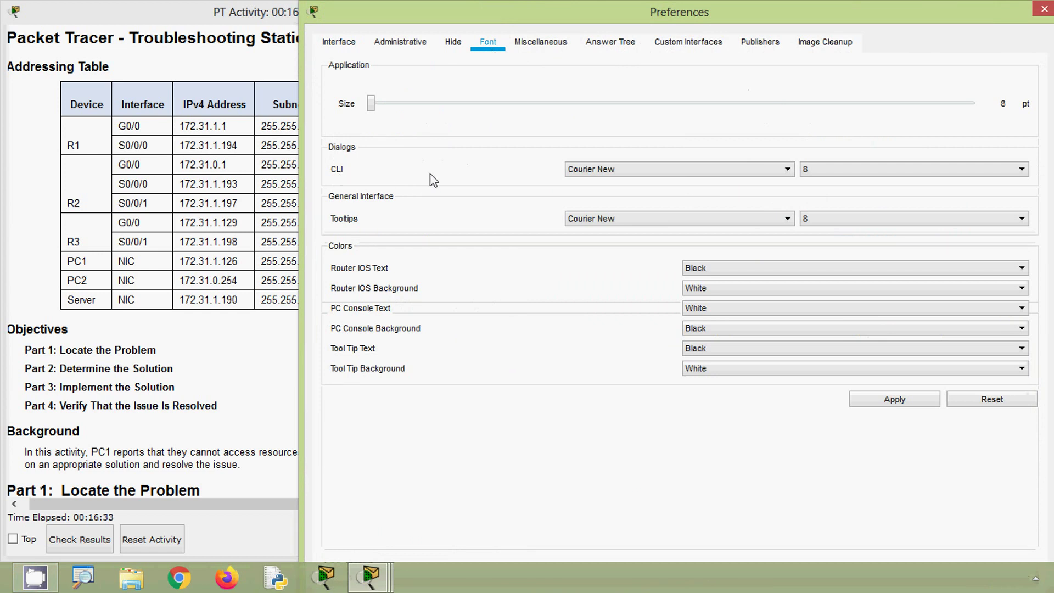
pyautogui.click(1012, 172)
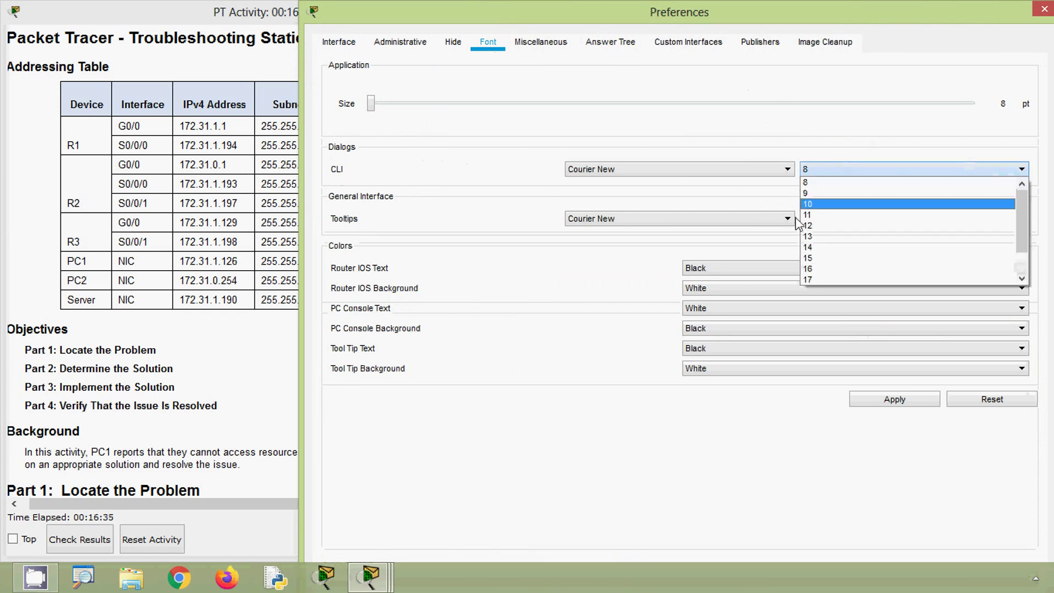
pyautogui.click(811, 247)
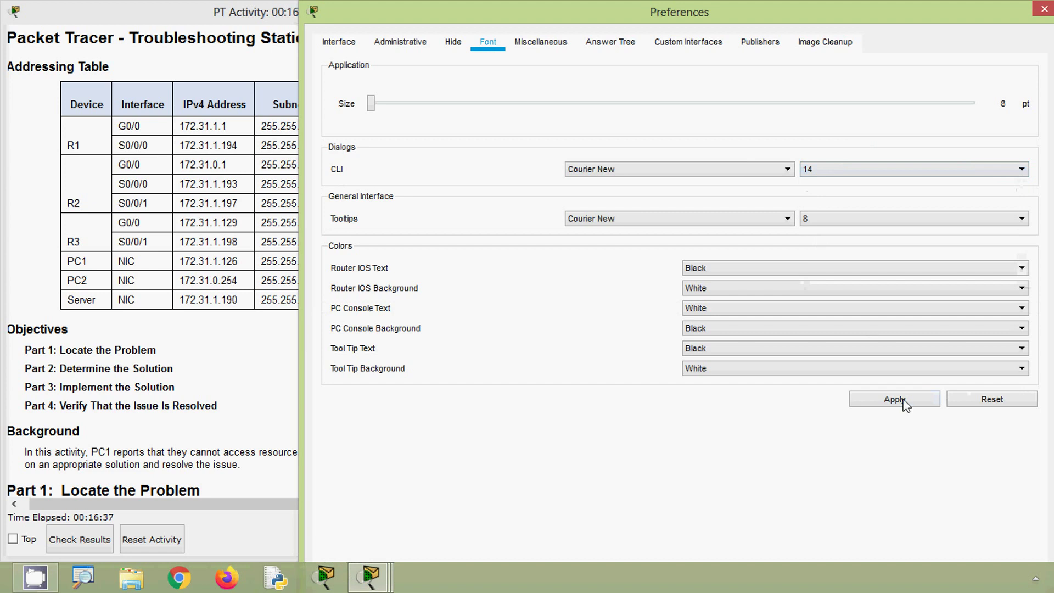
pyautogui.click(1042, 9)
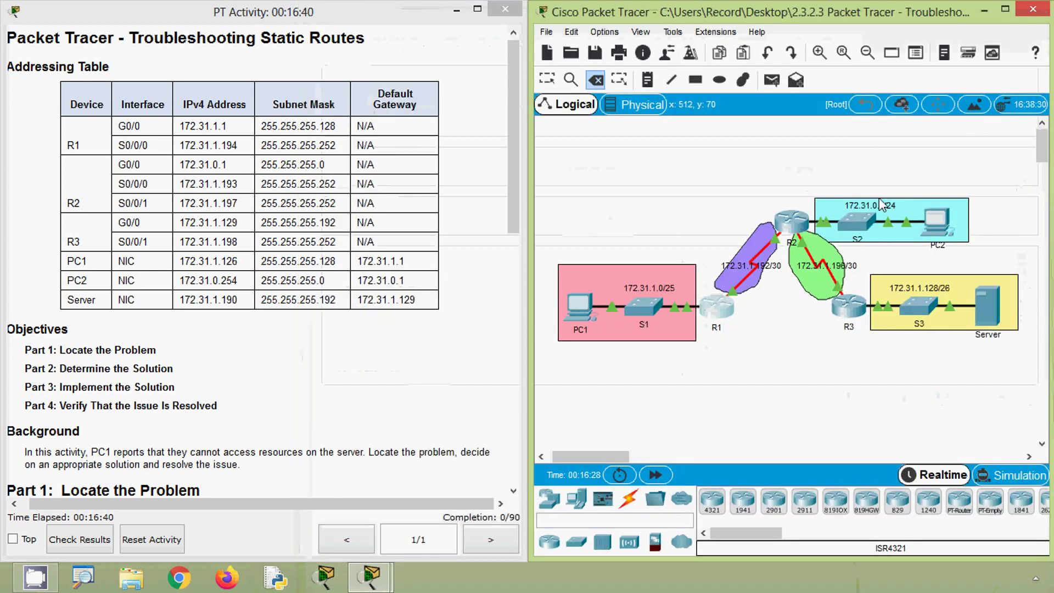
# Reopen R1's CLI and widen its window on both sides so each routing table entry fits on one line.
pyautogui.click(719, 319)
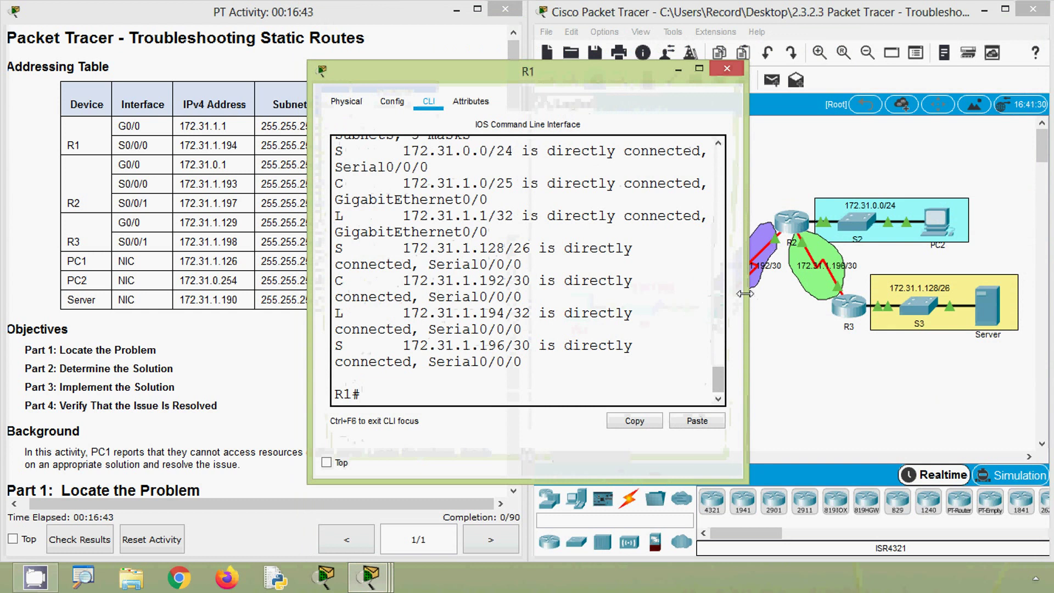
pyautogui.moveTo(745, 294); pyautogui.dragTo(892, 296)
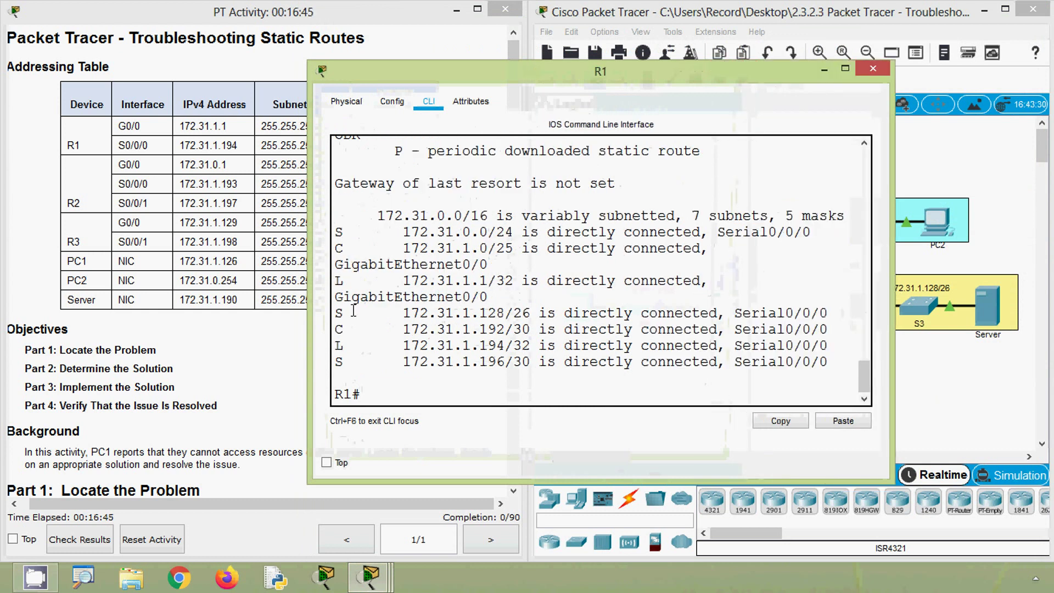
pyautogui.moveTo(308, 317); pyautogui.dragTo(151, 317)
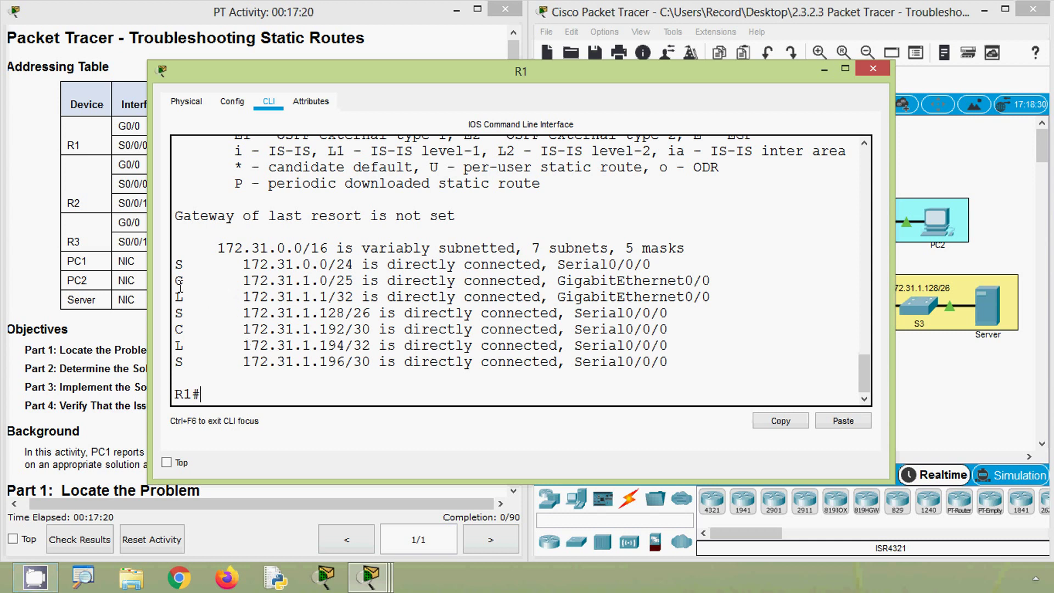
# Examine the directly connected and static entries in R1's routing table, including the routes to 172.31.0.0/24, 172.31.1.128/26 and 172.31.1.196/30.
pyautogui.moveTo(196, 280); pyautogui.dragTo(651, 280)
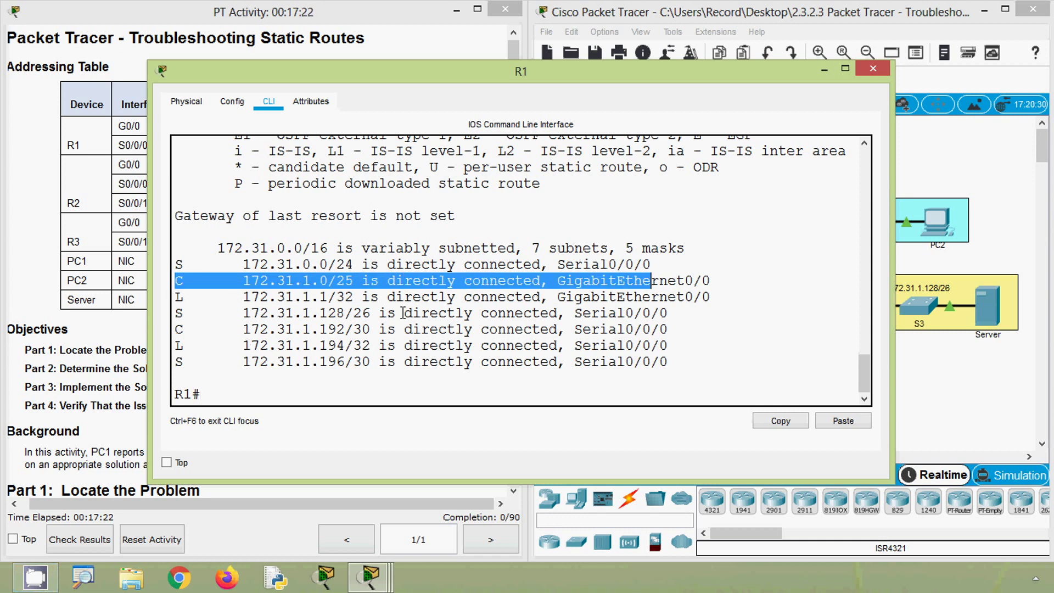
pyautogui.moveTo(179, 329); pyautogui.dragTo(548, 325)
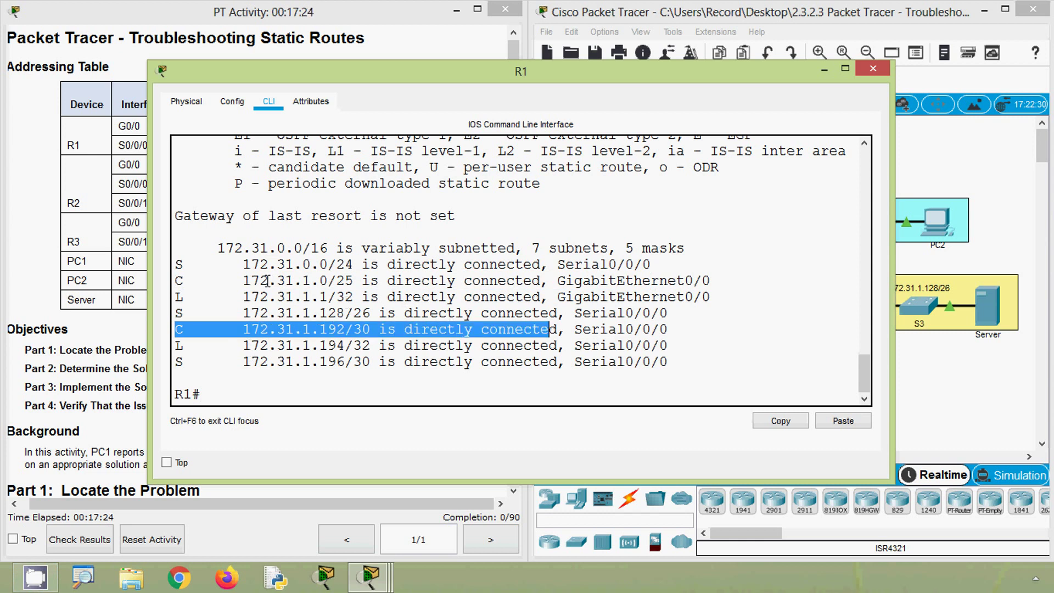
pyautogui.moveTo(179, 265); pyautogui.dragTo(439, 264)
pyautogui.moveTo(179, 313); pyautogui.dragTo(455, 329)
pyautogui.moveTo(178, 355); pyautogui.dragTo(583, 362)
pyautogui.click(586, 362)
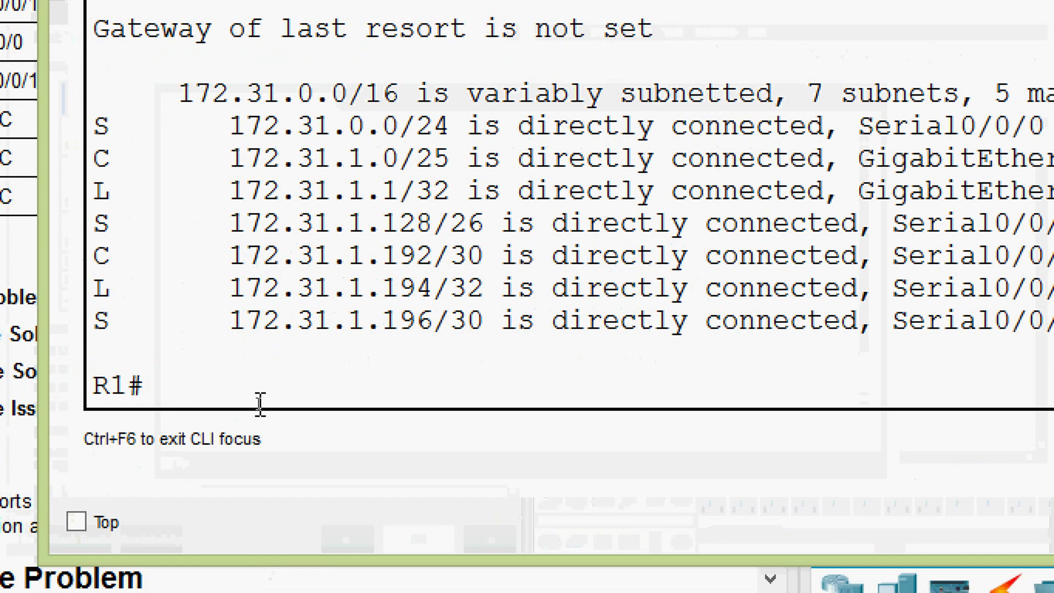
# Display R1's complete running configuration with show running-config, paging through to its end.
pyautogui.write('sh')
pyautogui.press('Tab')
pyautogui.write('ru')
pyautogui.press('Tab')
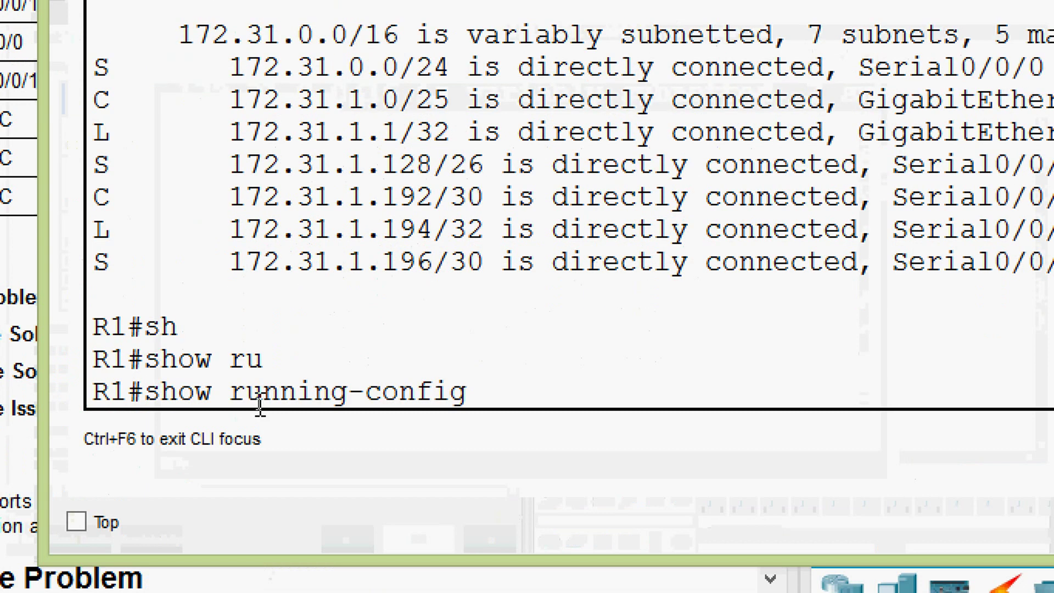
pyautogui.press('Return')
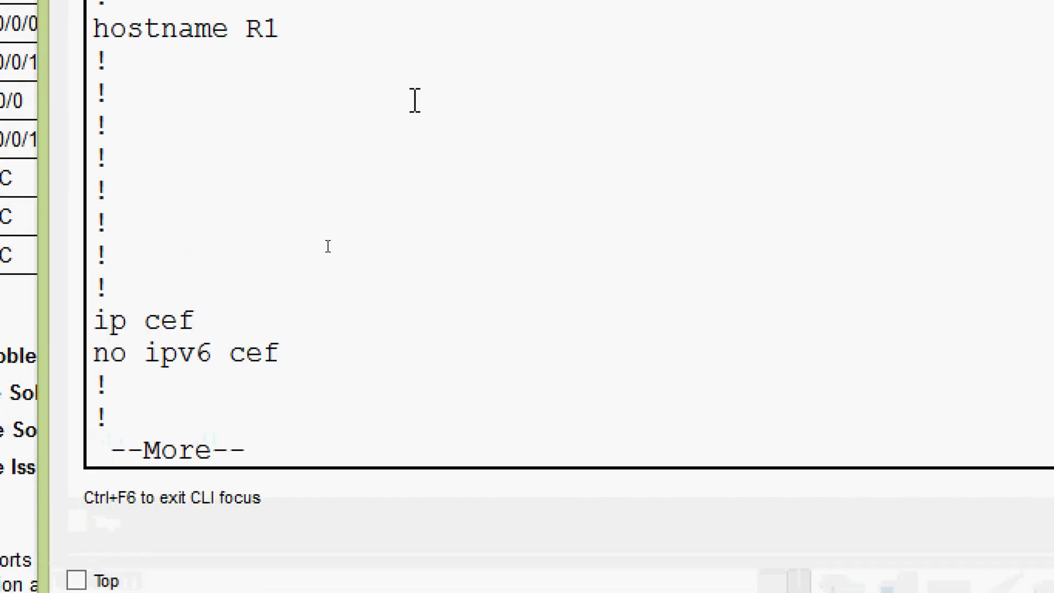
pyautogui.press('space')
pyautogui.press('space')
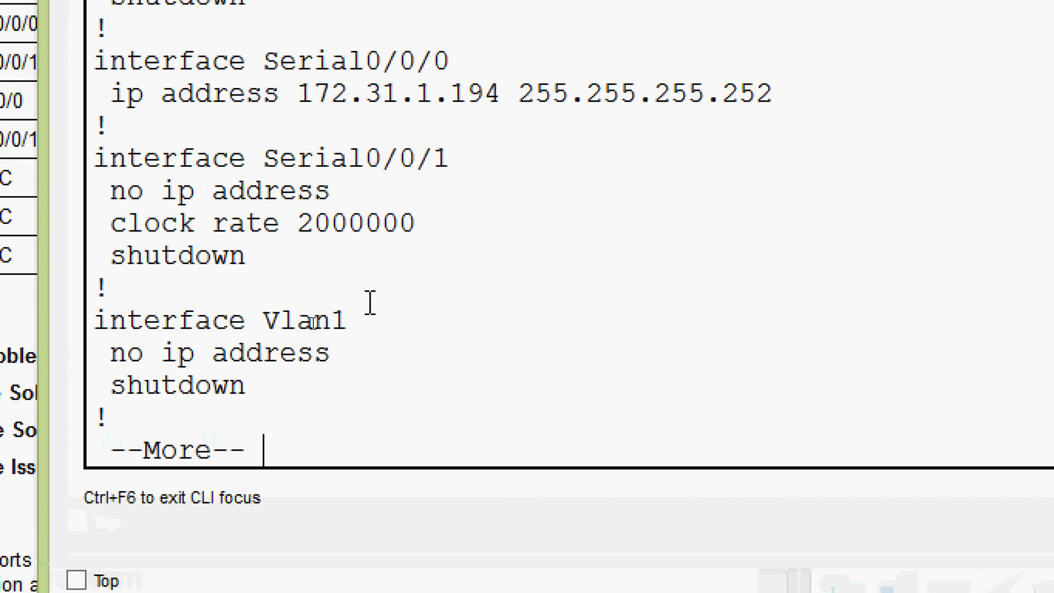
pyautogui.press('space')
pyautogui.press('space')
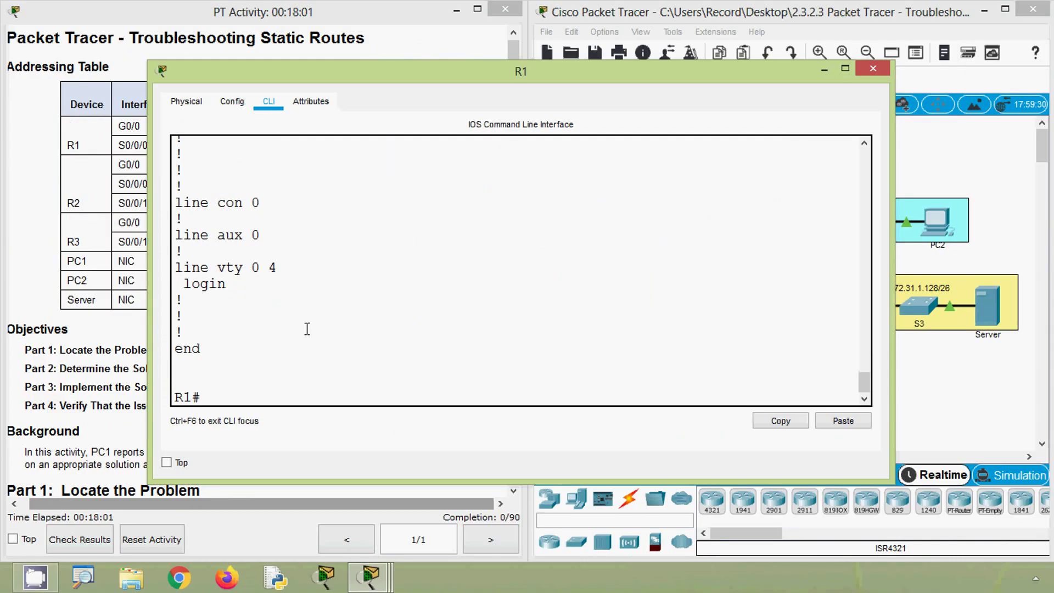
# Find the three ip route commands in R1's running configuration and examine their exit interfaces.
pyautogui.scroll(4, 307, 329)
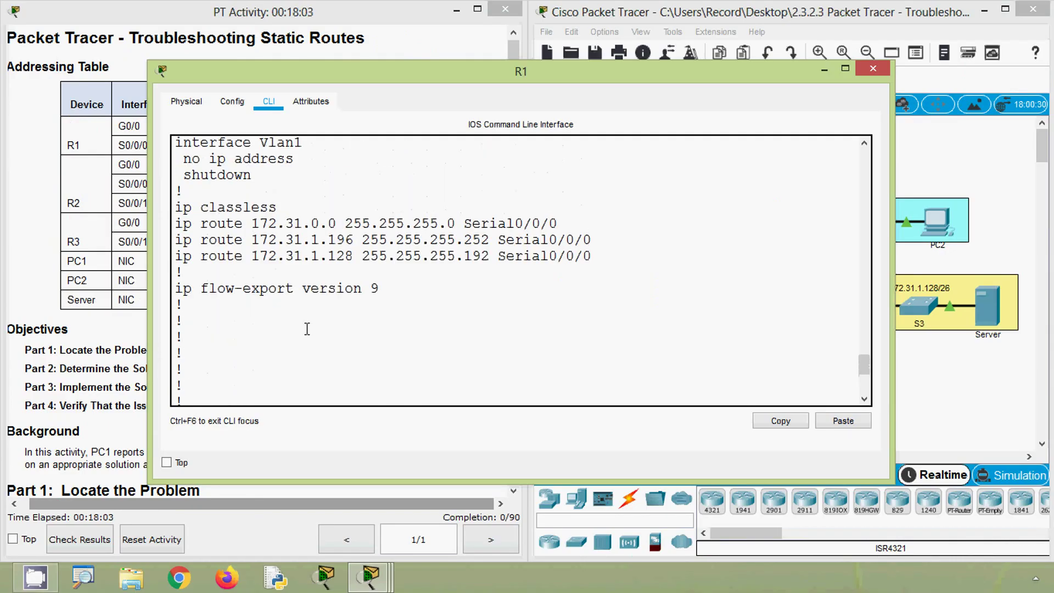
pyautogui.scroll(1, 307, 329)
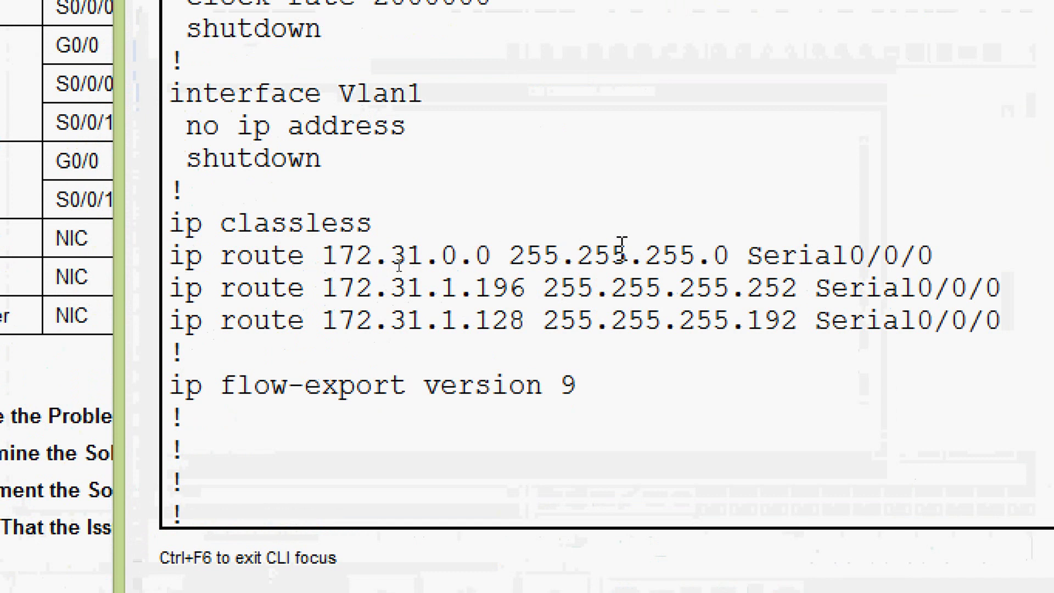
pyautogui.moveTo(752, 266); pyautogui.dragTo(932, 256)
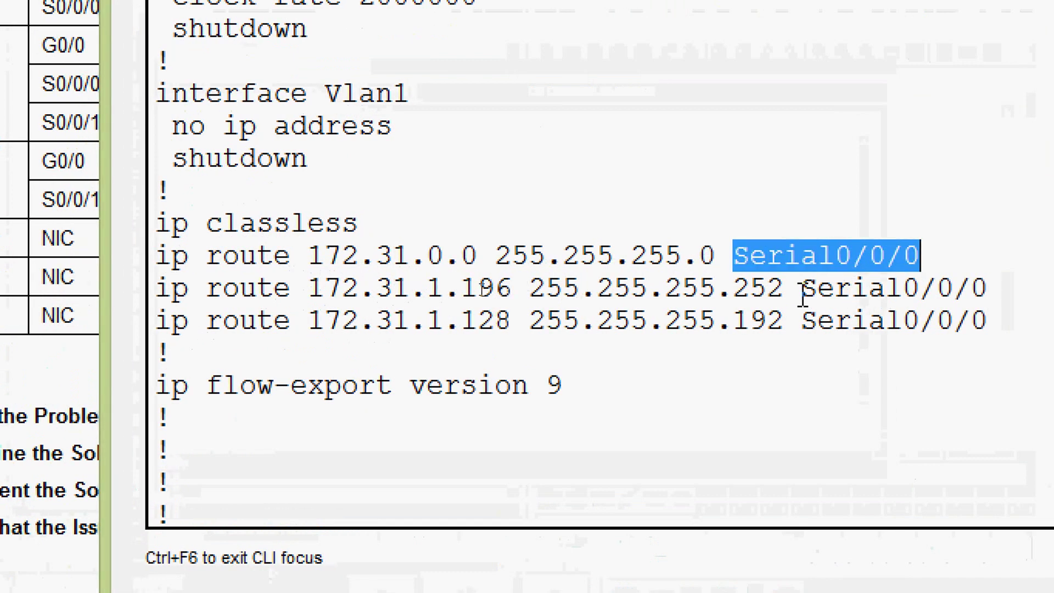
pyautogui.moveTo(816, 290); pyautogui.dragTo(966, 289)
pyautogui.moveTo(760, 318); pyautogui.dragTo(895, 320)
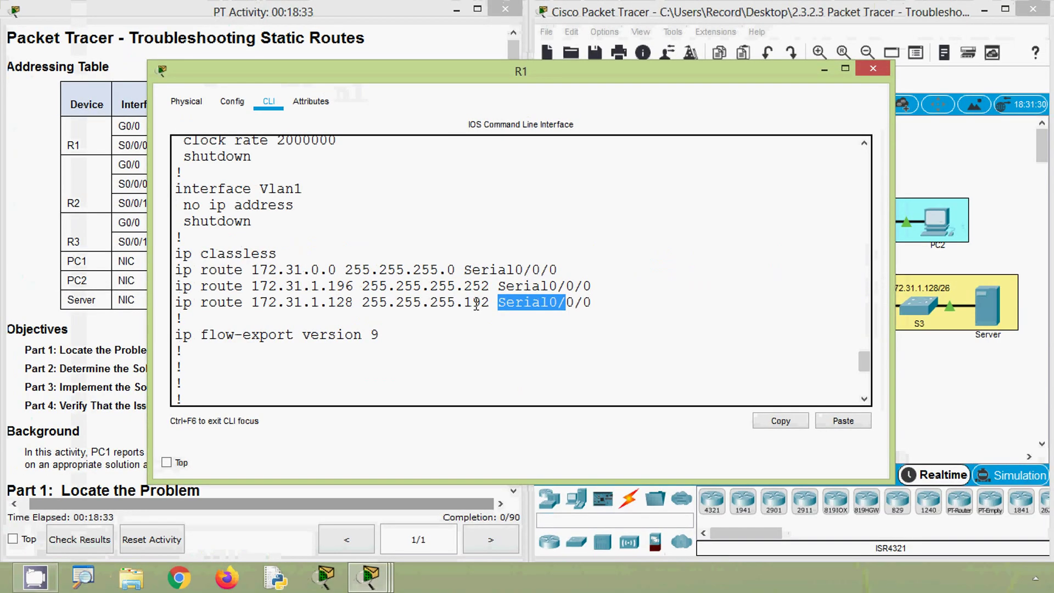
# Check the port labels of the serial links in the topology against the exit interfaces in R1's static routes.
pyautogui.click(979, 428)
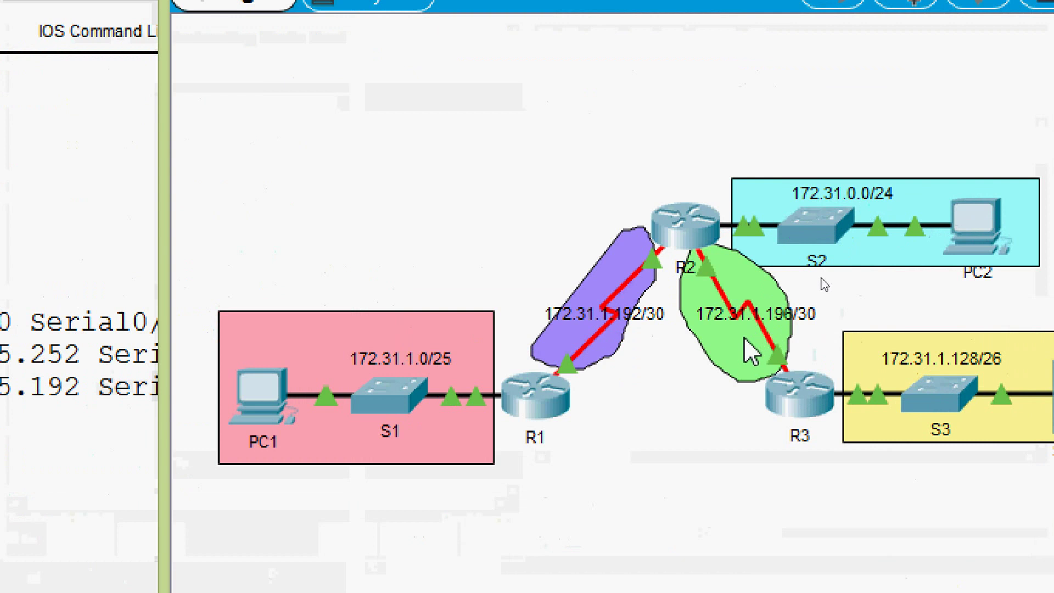
pyautogui.moveTo(755, 350)
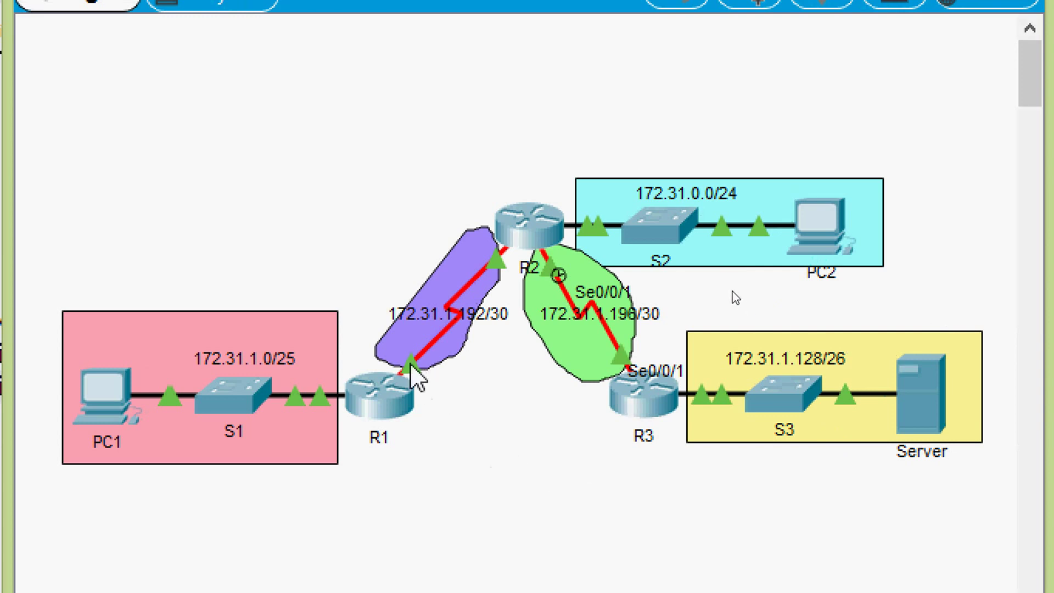
pyautogui.moveTo(410, 364)
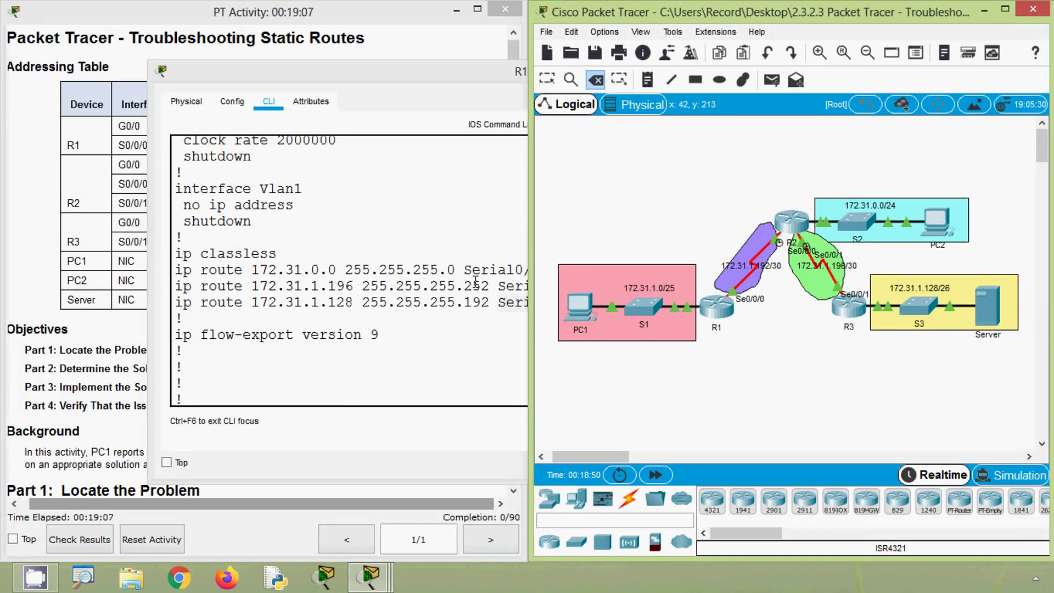
pyautogui.click(475, 283)
pyautogui.moveTo(558, 271); pyautogui.dragTo(455, 269)
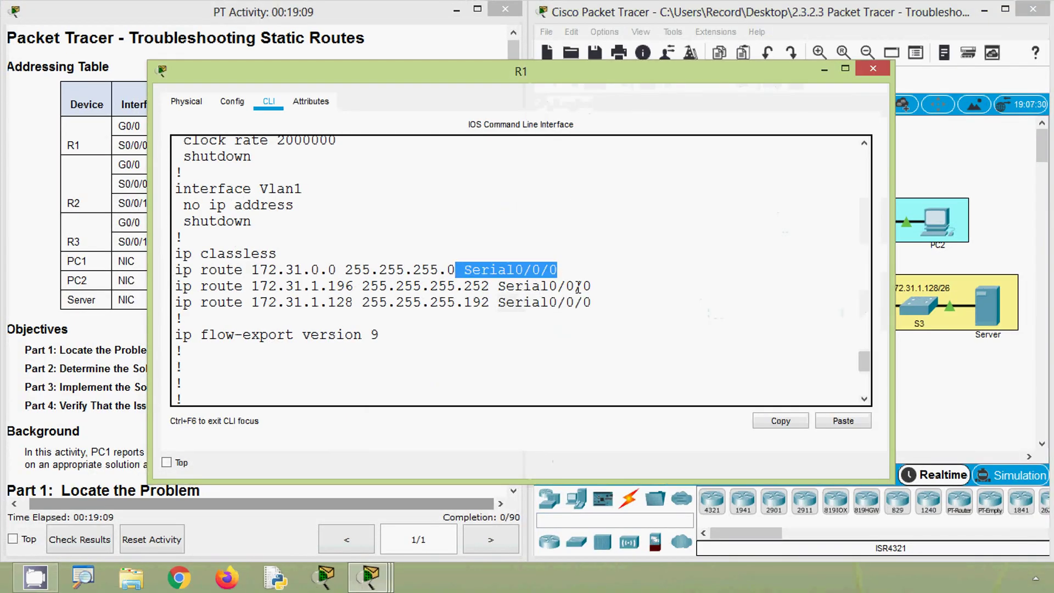
pyautogui.moveTo(591, 286); pyautogui.dragTo(505, 303)
pyautogui.click(515, 329)
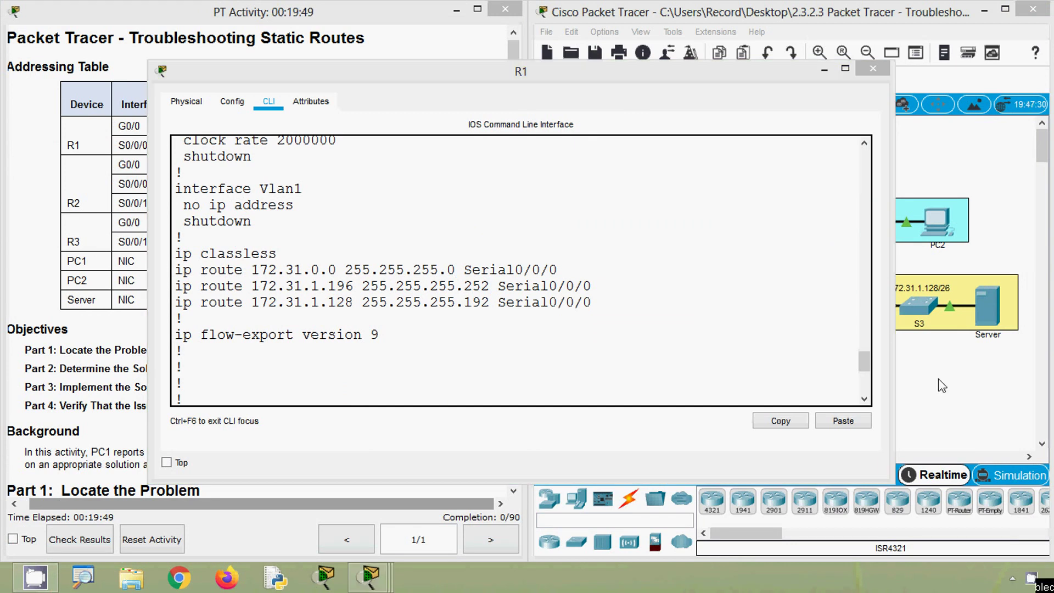
# Compare each of R1's three static routes with its destination network in the topology, and close R1's window.
pyautogui.click(941, 386)
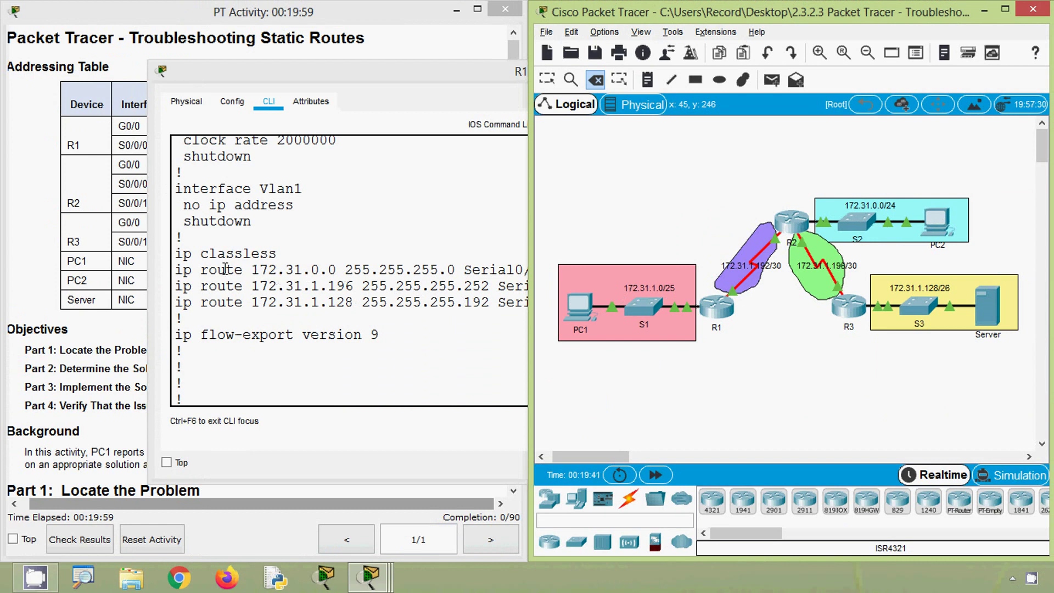
pyautogui.moveTo(180, 269); pyautogui.dragTo(567, 269)
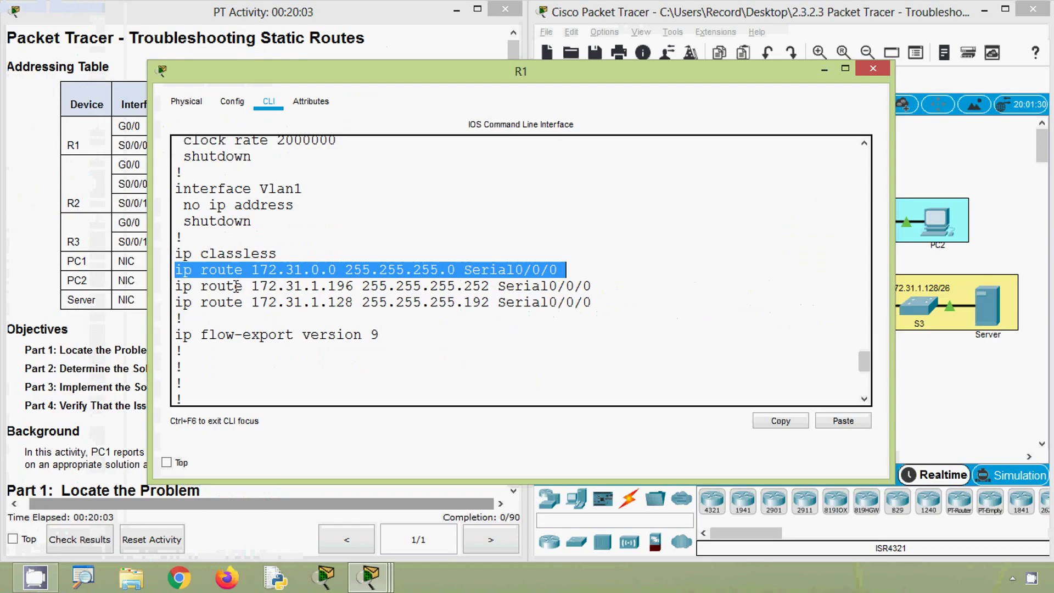
pyautogui.click(936, 391)
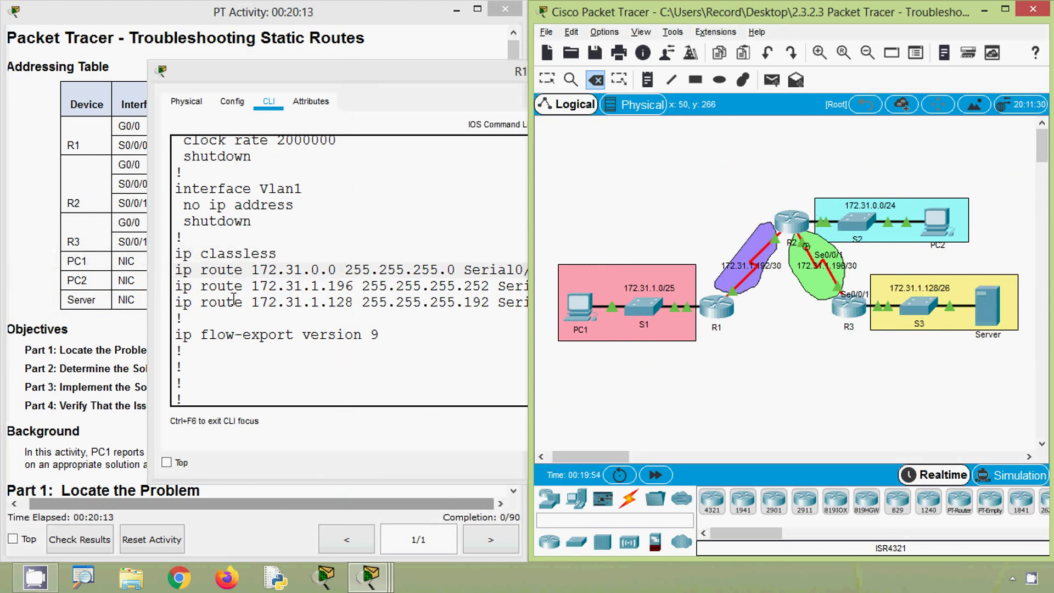
pyautogui.moveTo(177, 286); pyautogui.dragTo(602, 287)
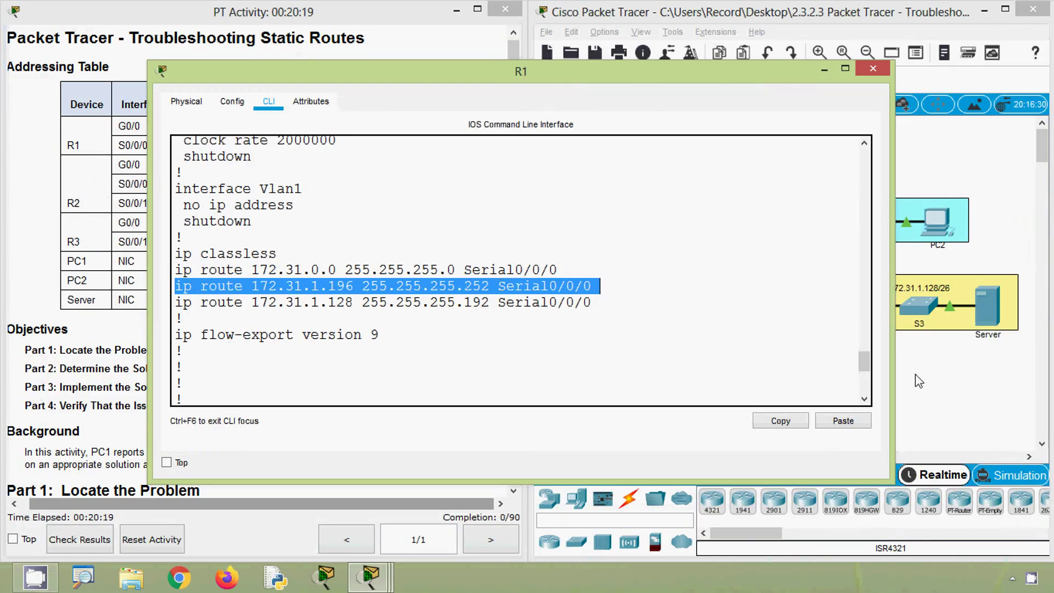
pyautogui.click(915, 373)
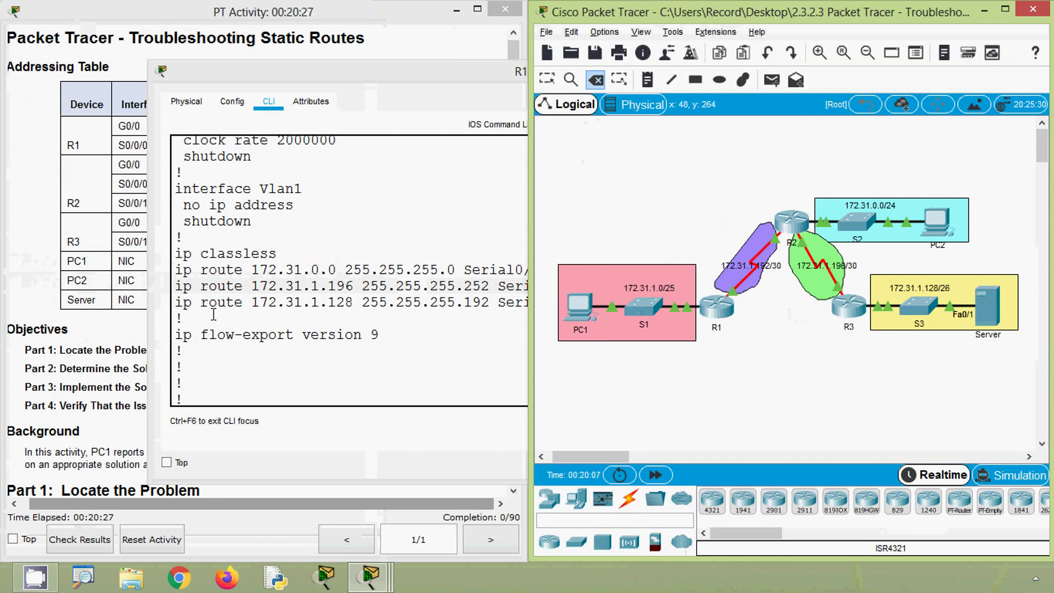
pyautogui.click(213, 314)
pyautogui.moveTo(174, 302); pyautogui.dragTo(596, 305)
pyautogui.click(446, 325)
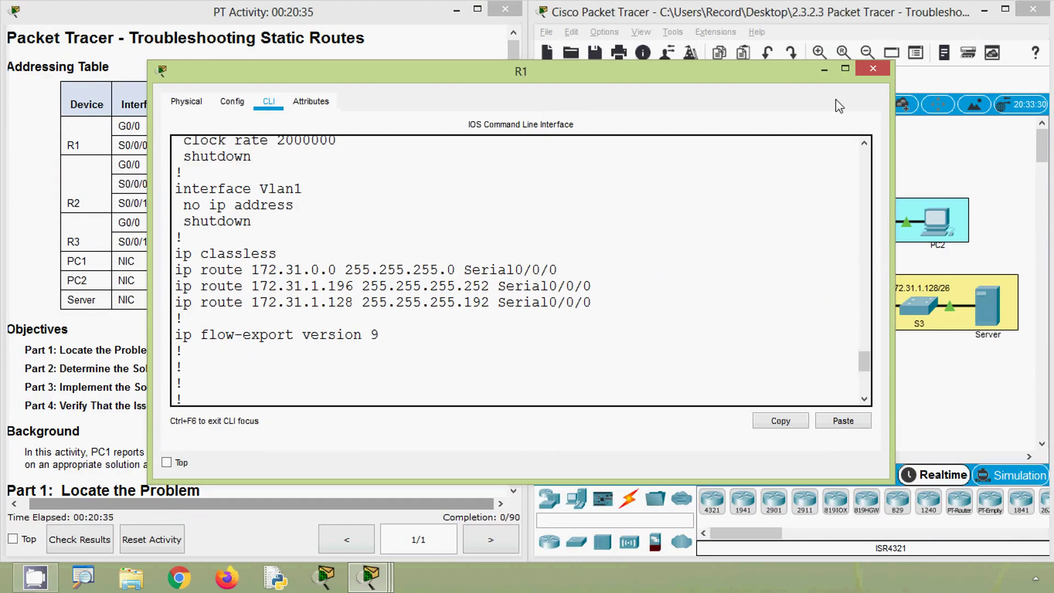
pyautogui.click(872, 68)
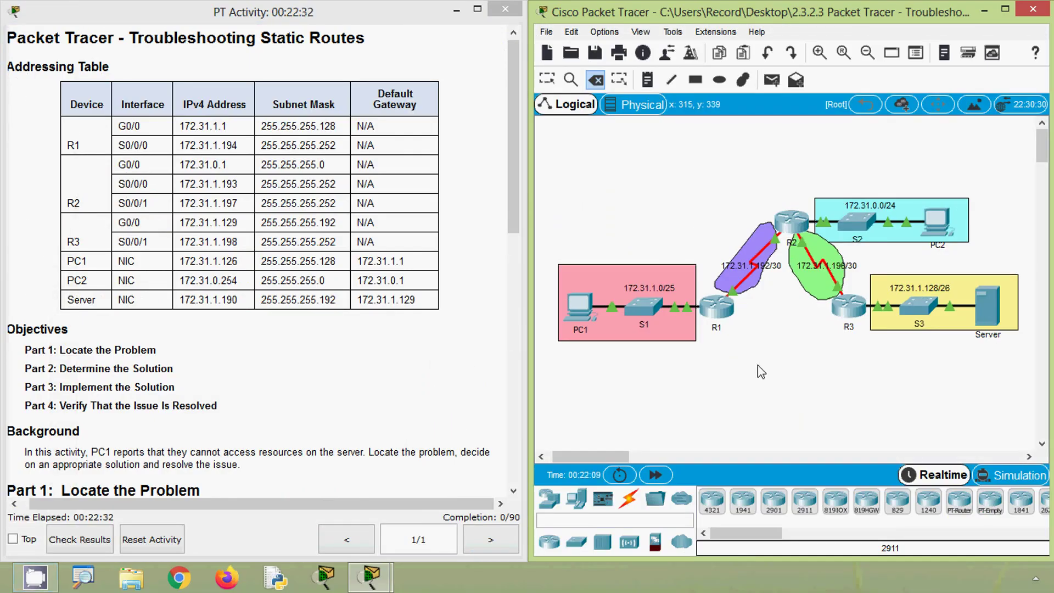
# Open R2's CLI, enter privileged EXEC mode and display its routing table with show ip route.
pyautogui.click(790, 222)
pyautogui.click(428, 110)
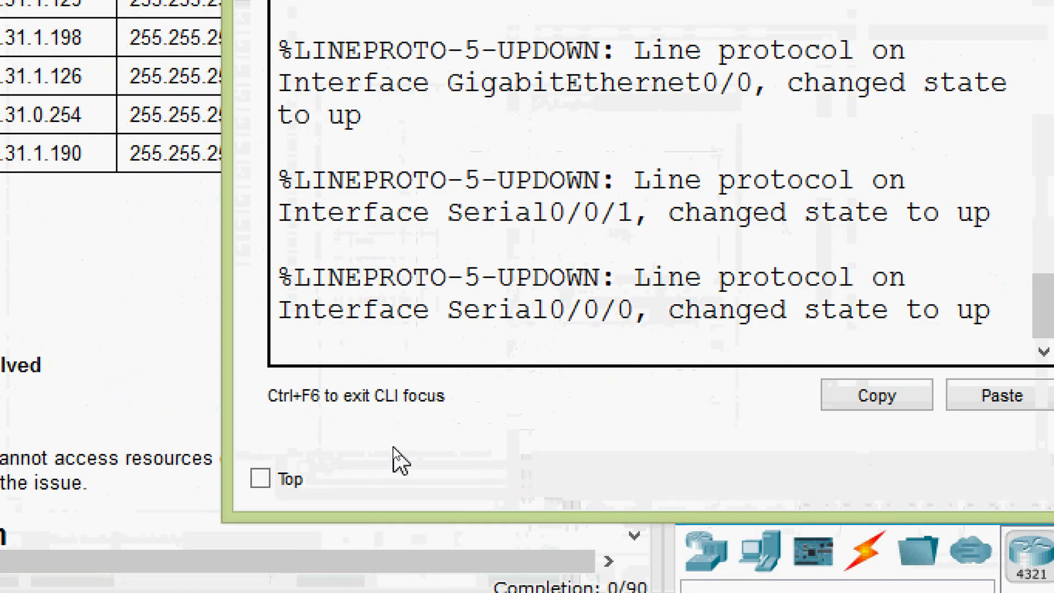
pyautogui.press('Return')
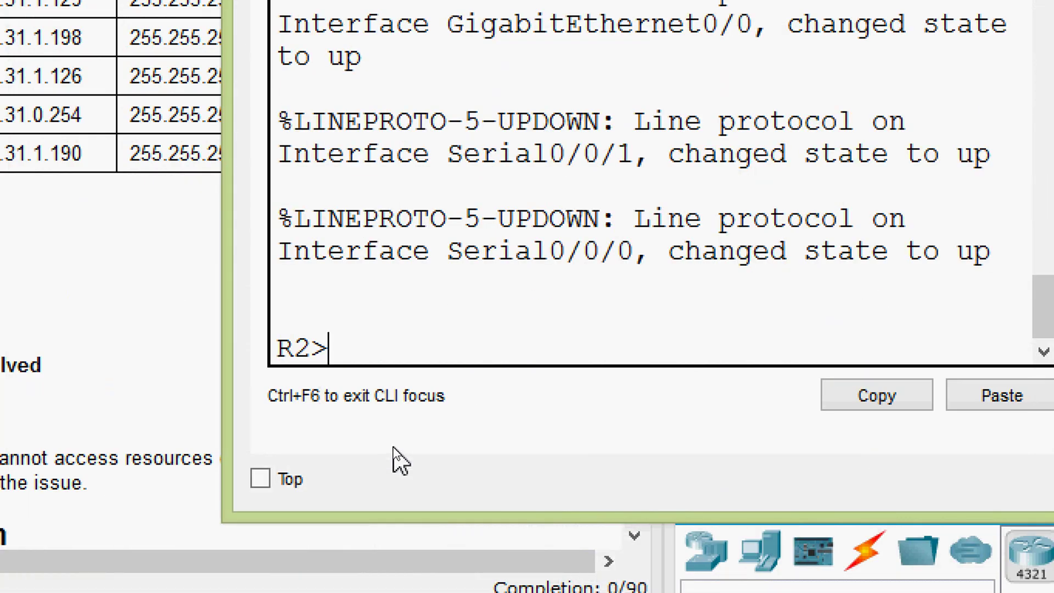
pyautogui.write('ena')
pyautogui.press('Tab')
pyautogui.press('Return')
pyautogui.write('sh')
pyautogui.press('Tab')
pyautogui.write('ip rou')
pyautogui.press('Tab')
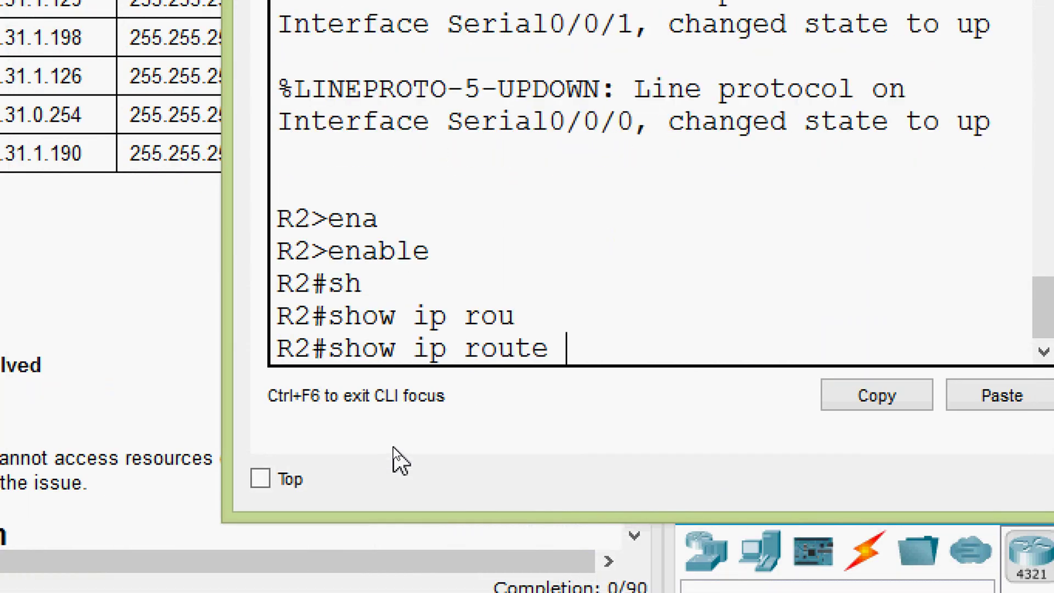
pyautogui.press('Return')
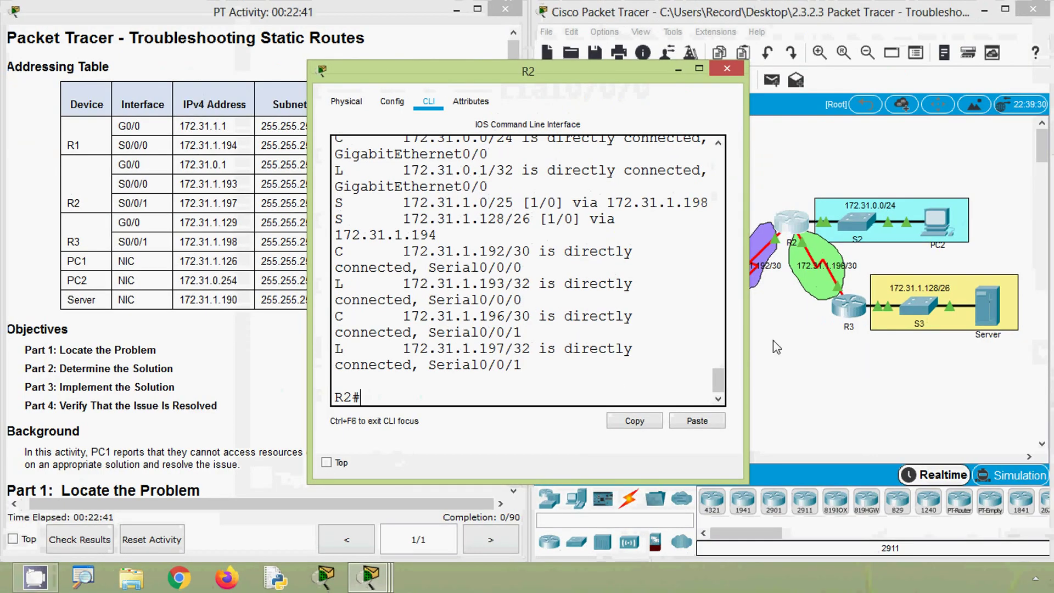
# Widen R2's window and examine the directly connected networks and the two static routes in its routing table.
pyautogui.moveTo(744, 337); pyautogui.dragTo(998, 336)
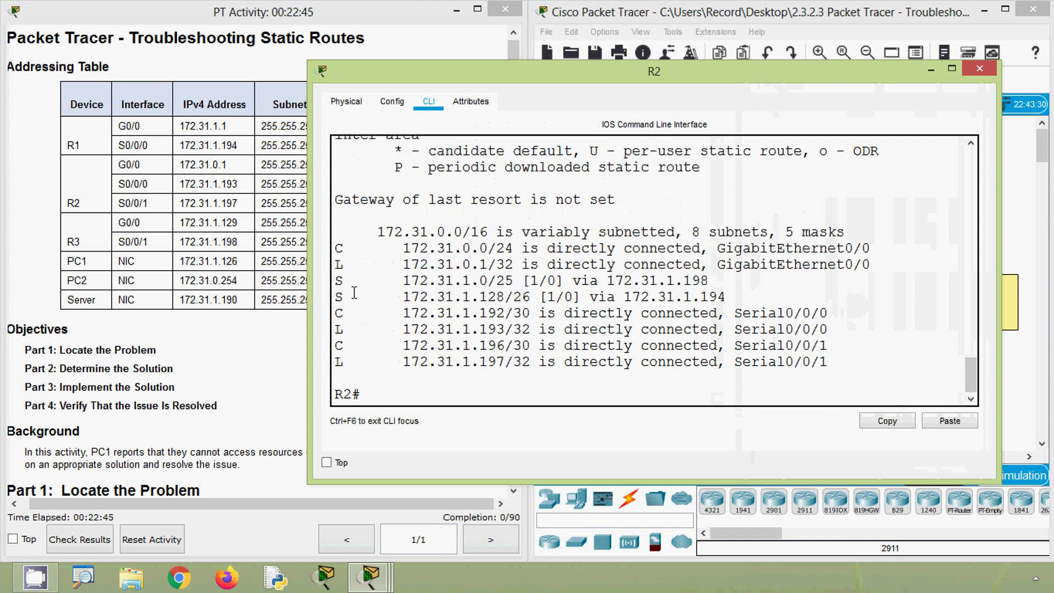
pyautogui.moveTo(337, 247); pyautogui.dragTo(530, 248)
pyautogui.moveTo(337, 313); pyautogui.dragTo(538, 345)
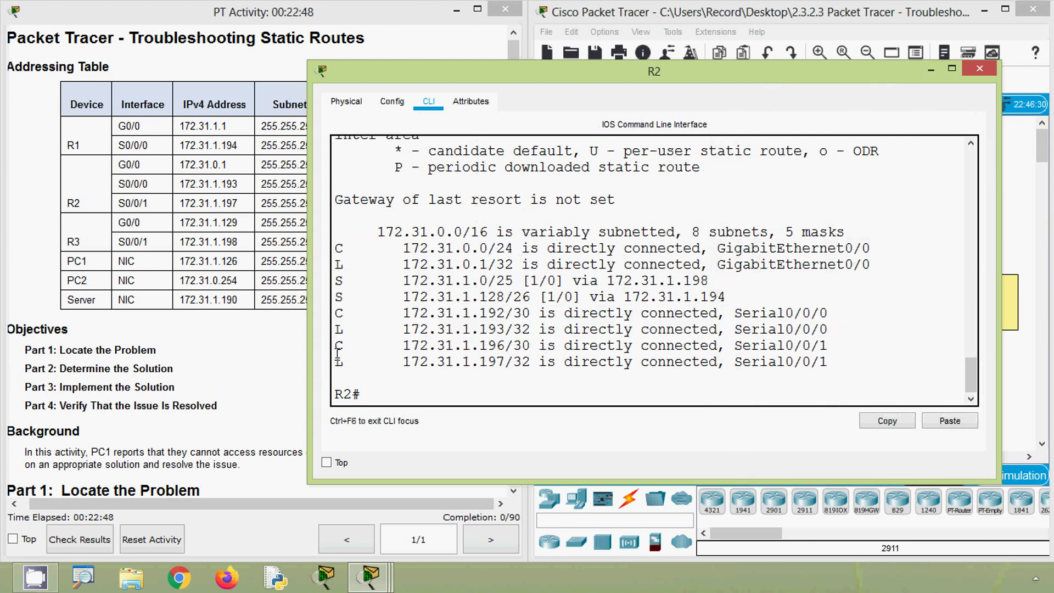
pyautogui.moveTo(336, 346); pyautogui.dragTo(497, 346)
pyautogui.moveTo(344, 280); pyautogui.dragTo(736, 295)
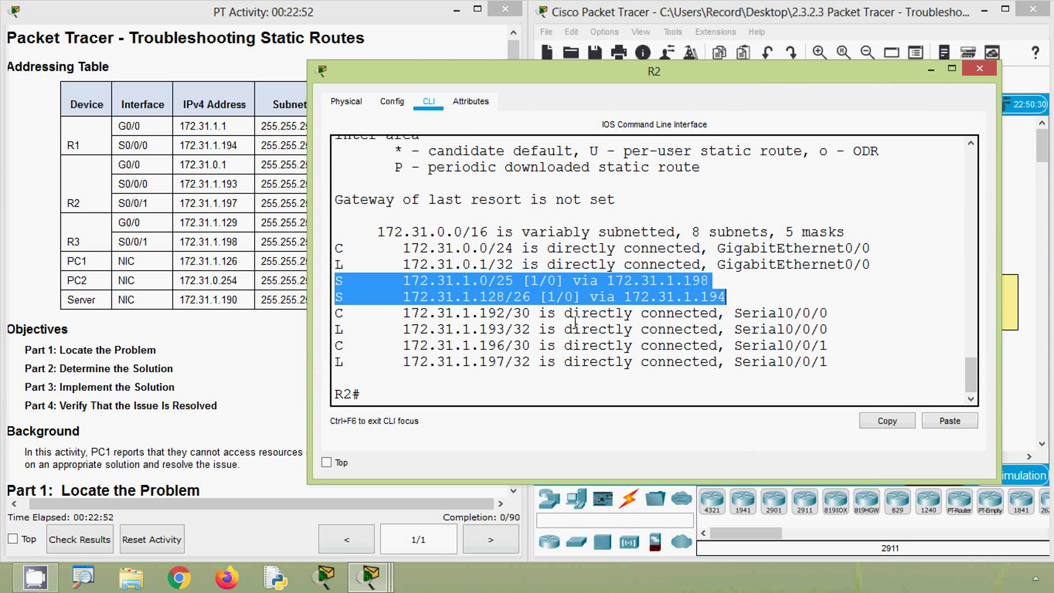
pyautogui.click(445, 312)
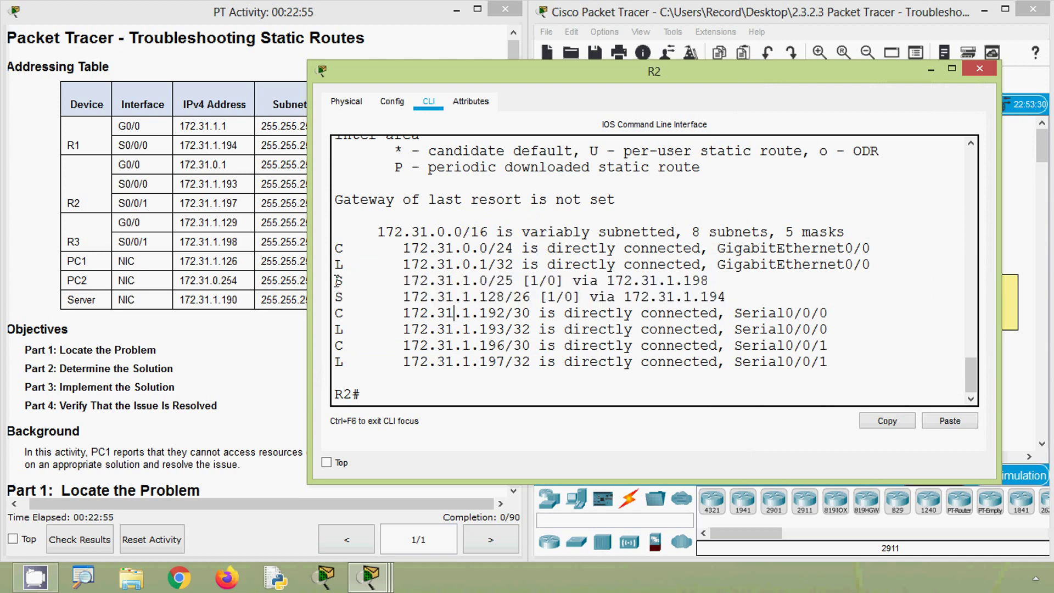
pyautogui.moveTo(338, 281); pyautogui.dragTo(731, 298)
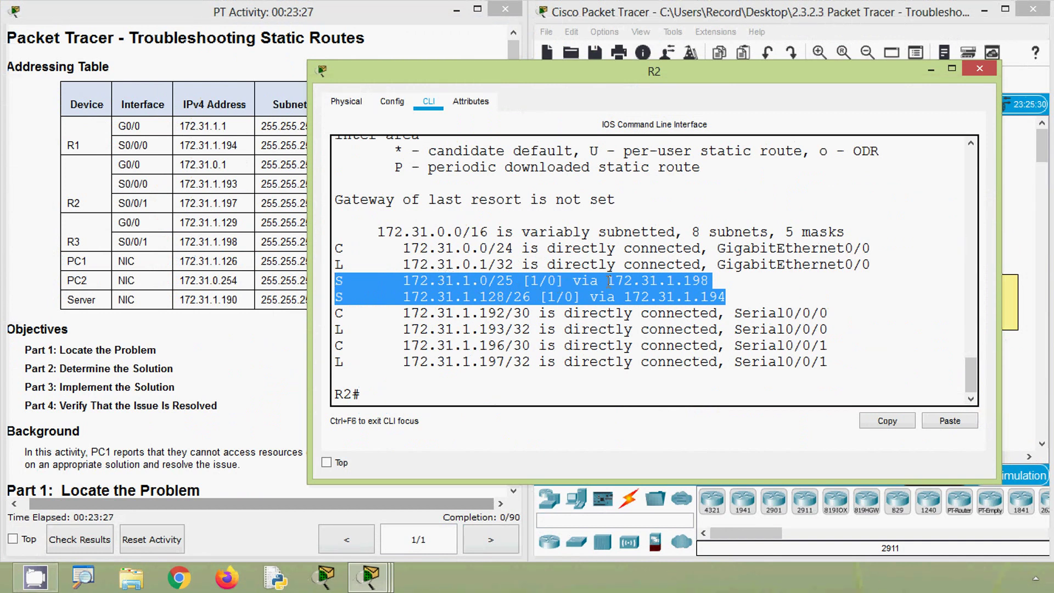
# Move R2's window aside and trace its static route to 172.31.1.128/26 in the topology, checking the R2–R3 link's port labels.
pyautogui.moveTo(709, 72); pyautogui.dragTo(456, 78)
pyautogui.moveTo(742, 250); pyautogui.dragTo(692, 249)
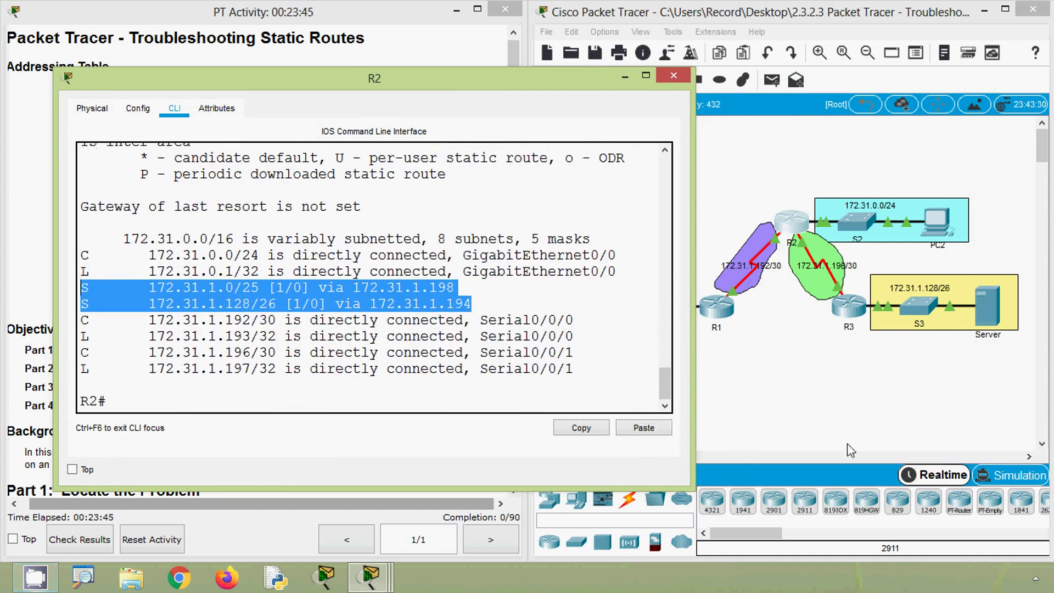
pyautogui.click(899, 401)
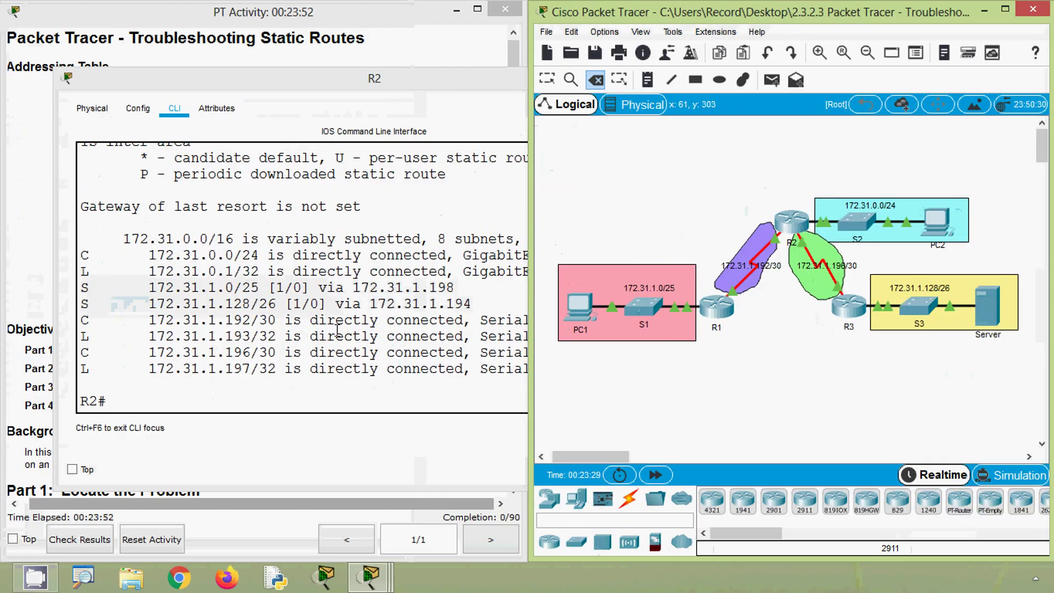
pyautogui.click(312, 311)
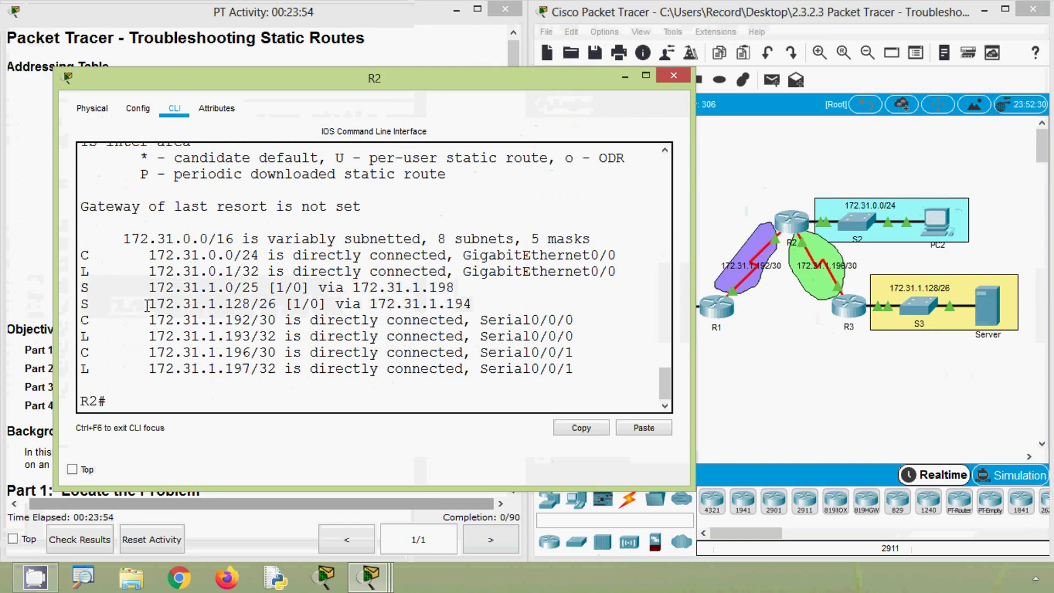
pyautogui.moveTo(147, 305); pyautogui.dragTo(276, 308)
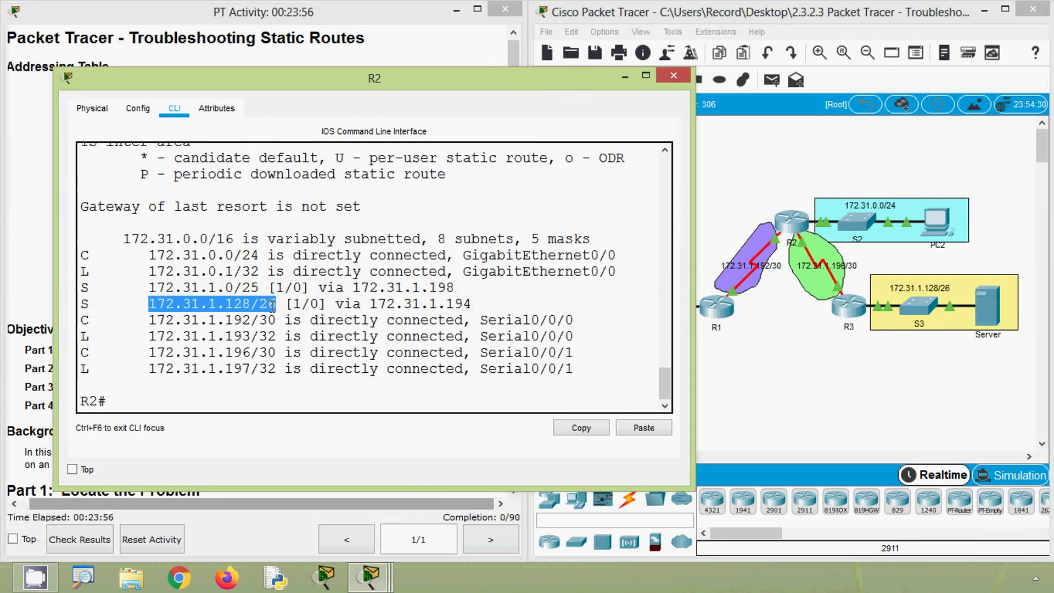
pyautogui.click(796, 380)
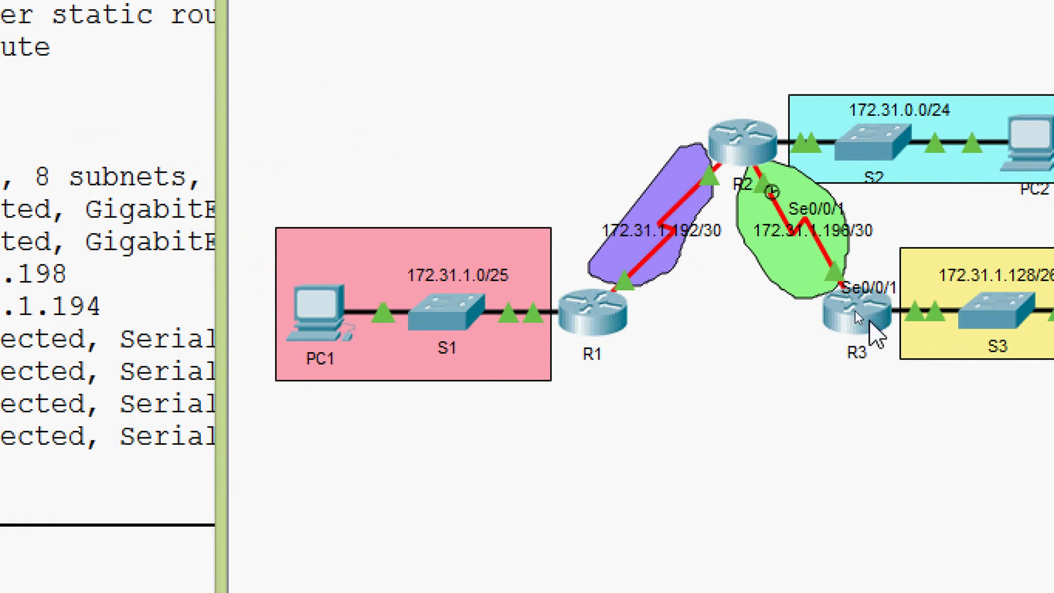
pyautogui.moveTo(855, 310)
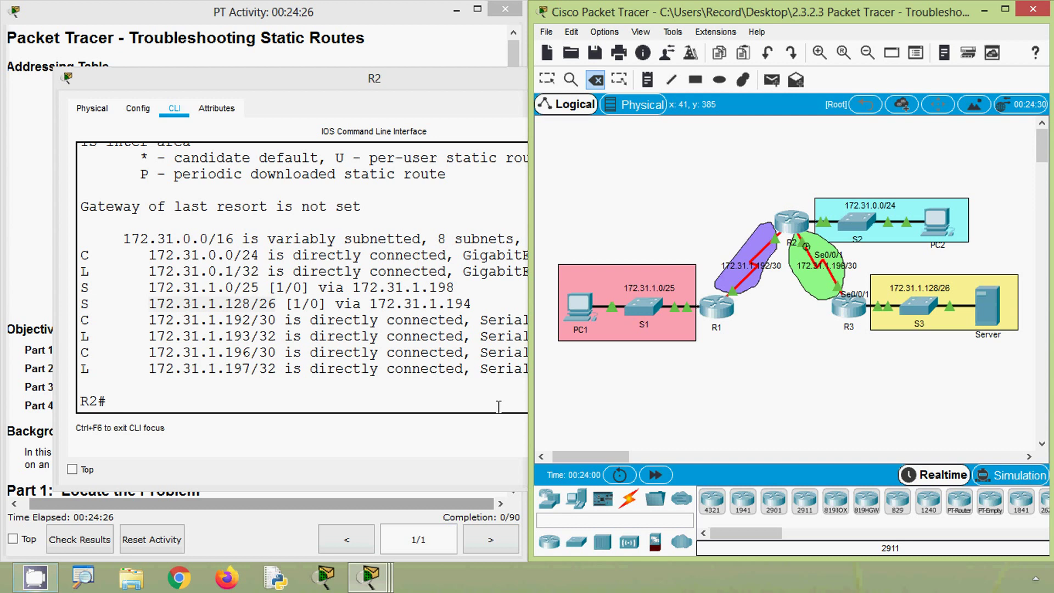
# Look up R3's S0/0/1 address in the addressing table and compare it with the next hops of R2's static routes.
pyautogui.click(51, 270)
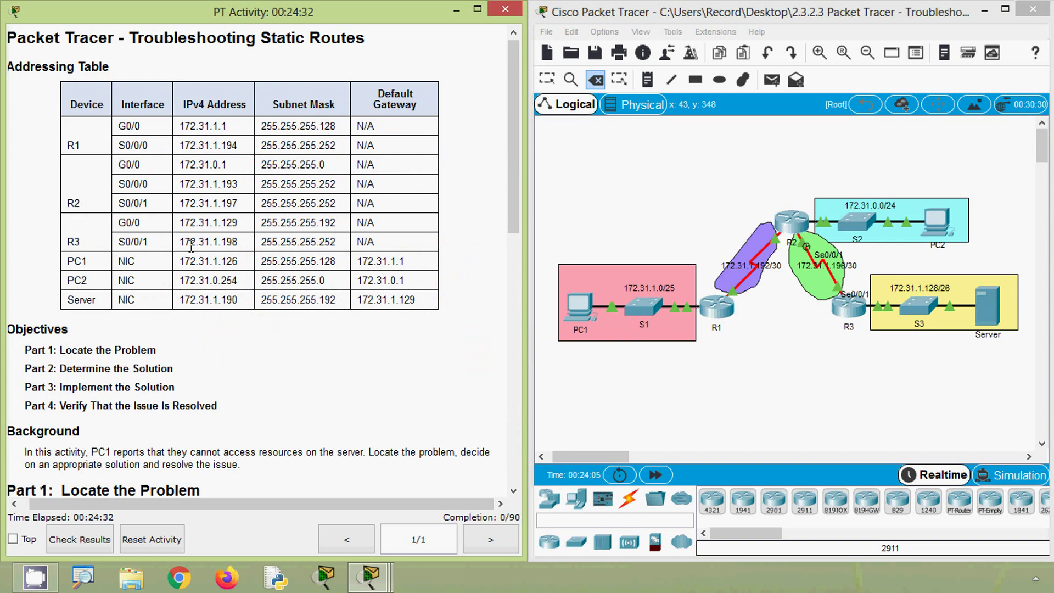
pyautogui.moveTo(178, 242); pyautogui.dragTo(241, 245)
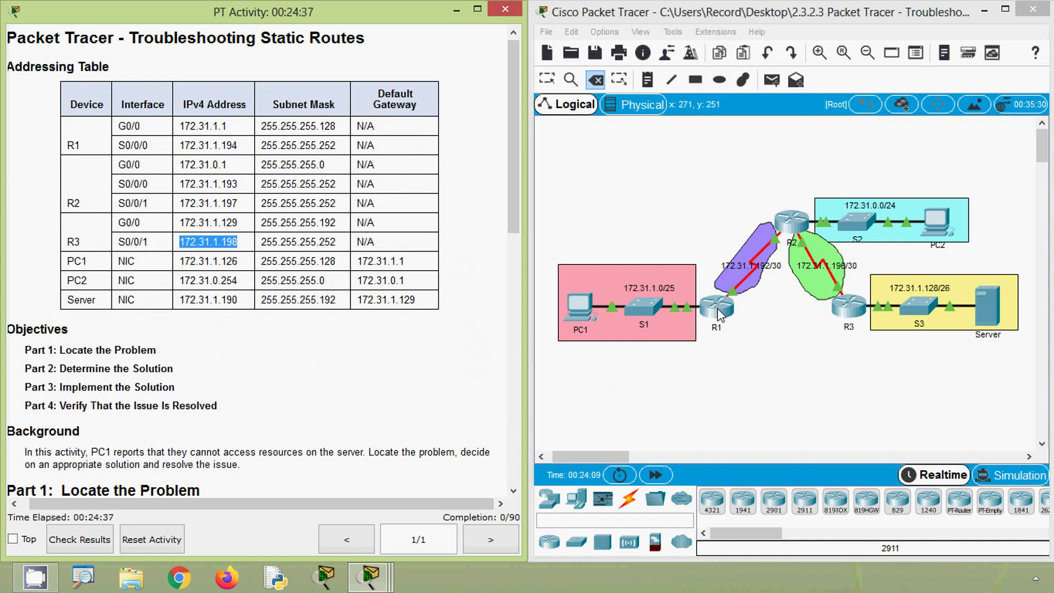
pyautogui.click(792, 230)
pyautogui.moveTo(418, 82); pyautogui.dragTo(728, 32)
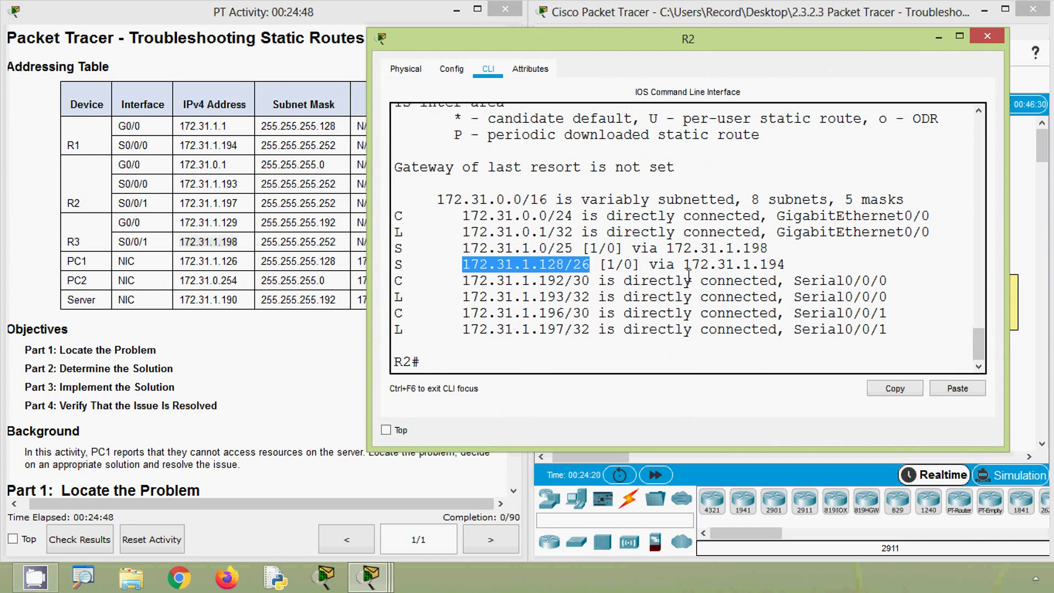
pyautogui.moveTo(683, 266); pyautogui.dragTo(791, 264)
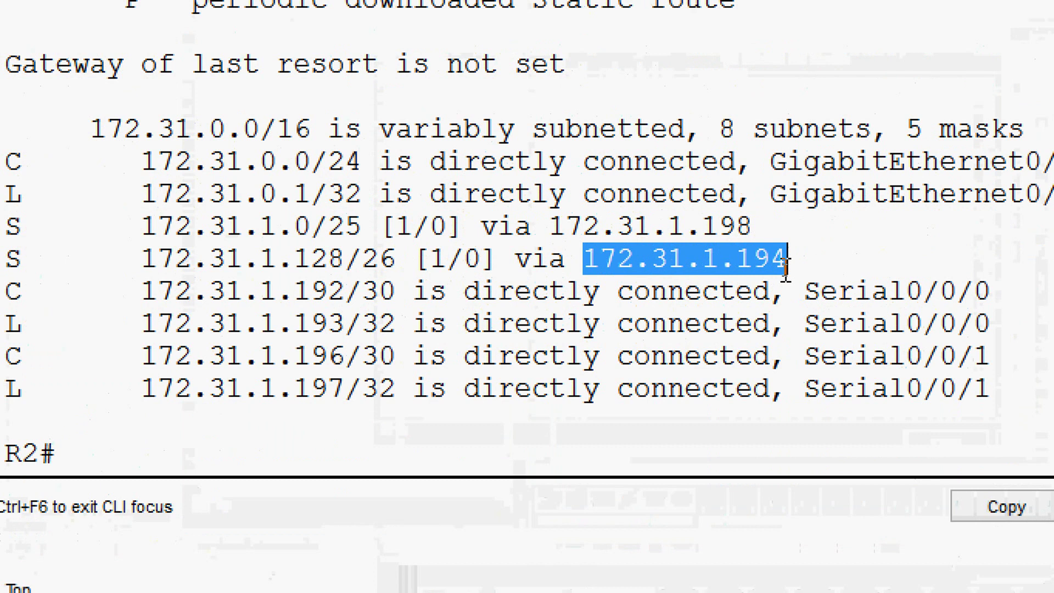
pyautogui.click(786, 264)
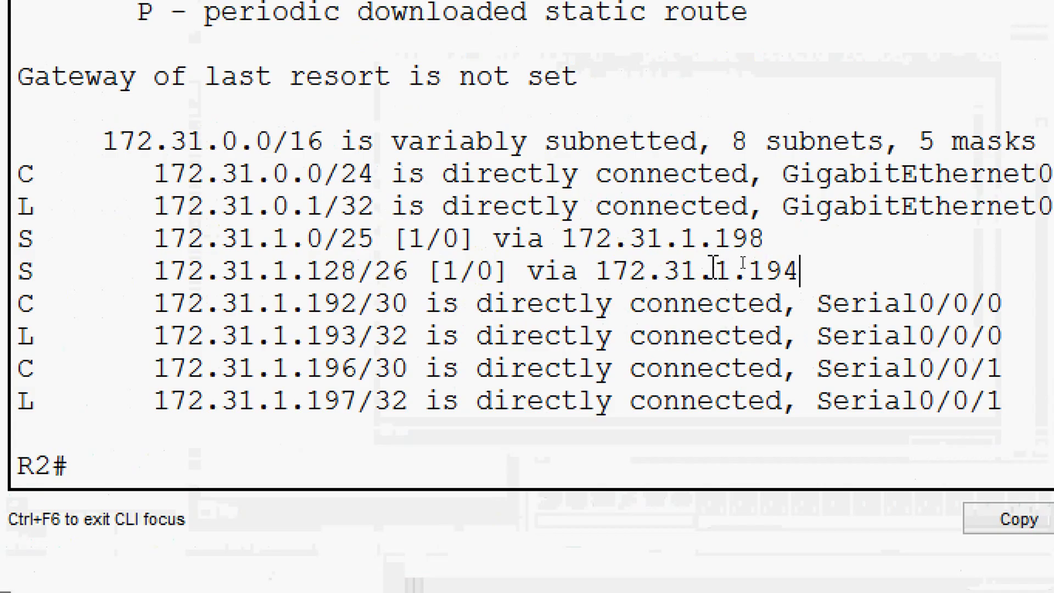
pyautogui.moveTo(765, 239); pyautogui.dragTo(560, 241)
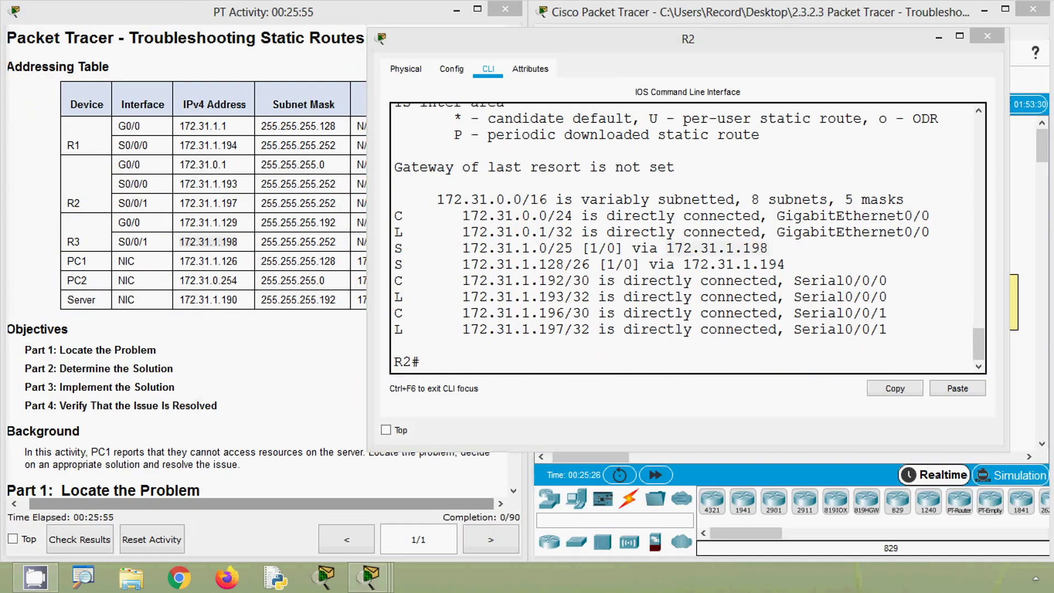
# Compare R2's static route to 172.31.1.0/25 with the topology, checking the port labels of the R1–R2 serial link.
pyautogui.click(1030, 426)
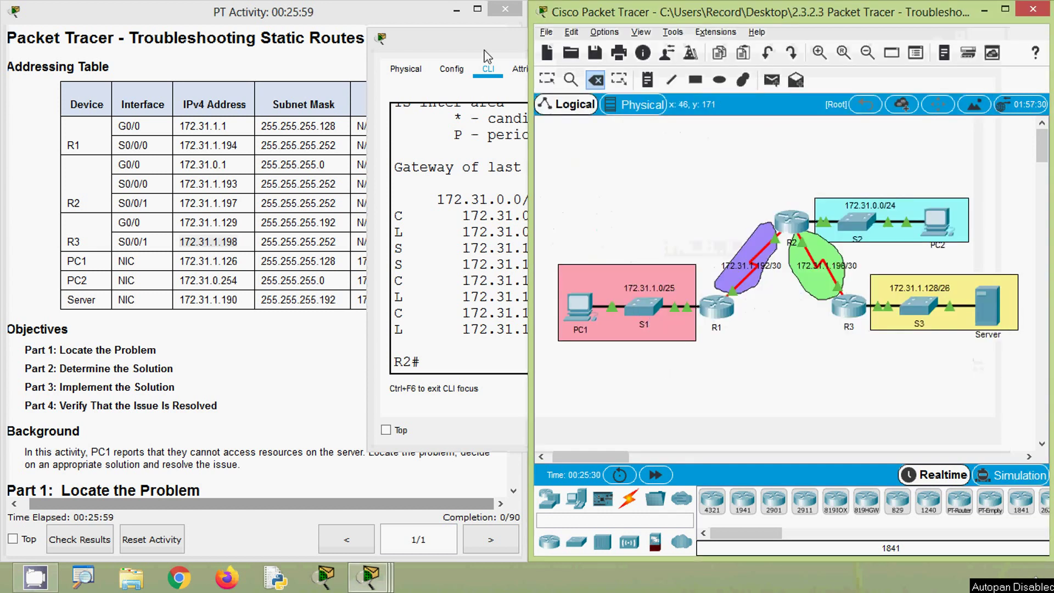
pyautogui.moveTo(484, 51); pyautogui.dragTo(275, 50)
pyautogui.click(811, 440)
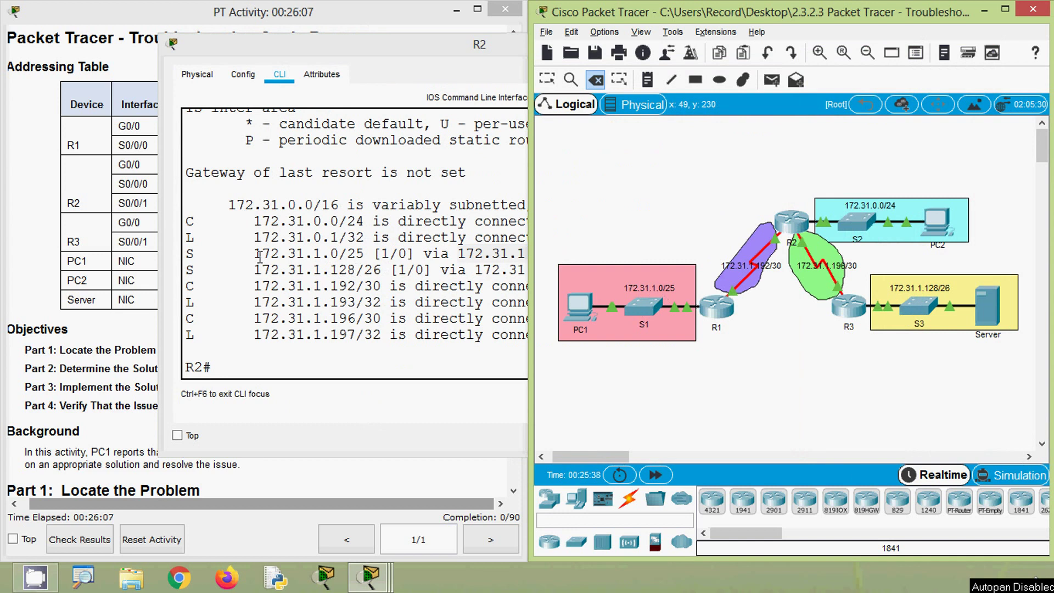
pyautogui.moveTo(254, 253); pyautogui.dragTo(340, 253)
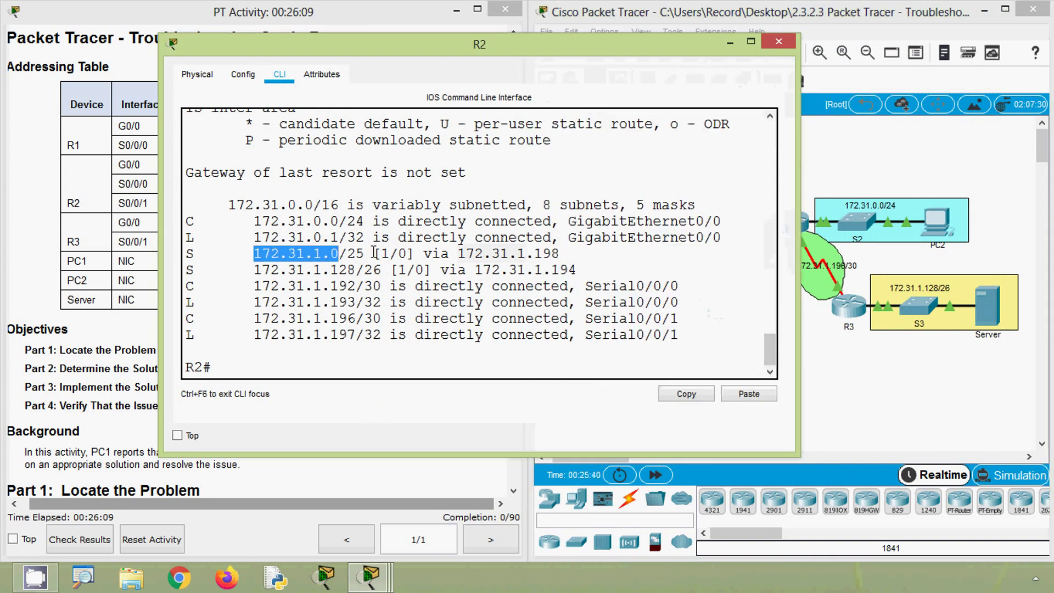
pyautogui.moveTo(458, 252); pyautogui.dragTo(560, 253)
pyautogui.click(834, 402)
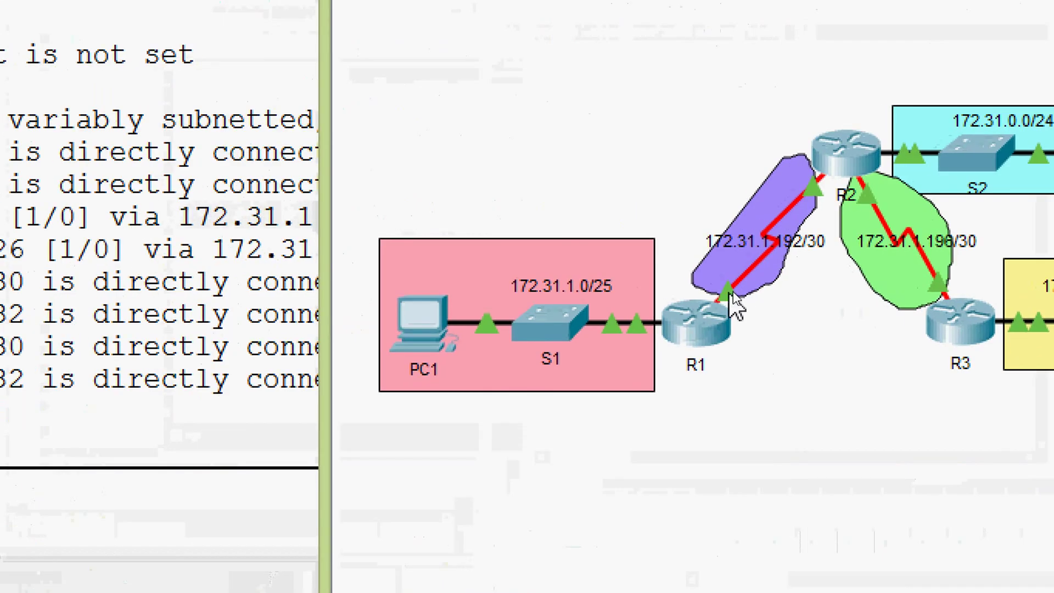
pyautogui.moveTo(728, 302)
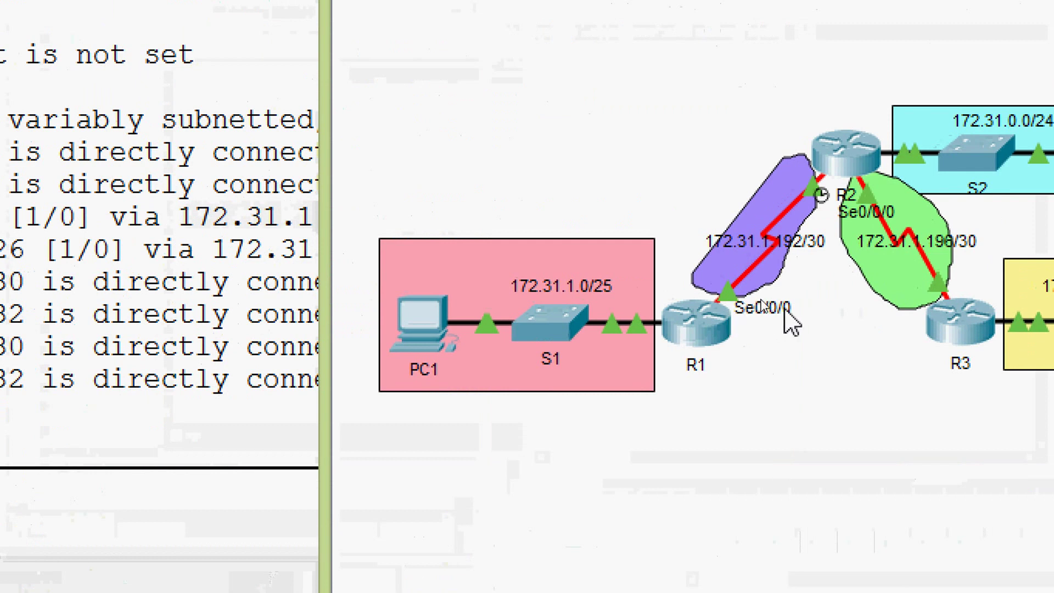
pyautogui.moveTo(697, 335)
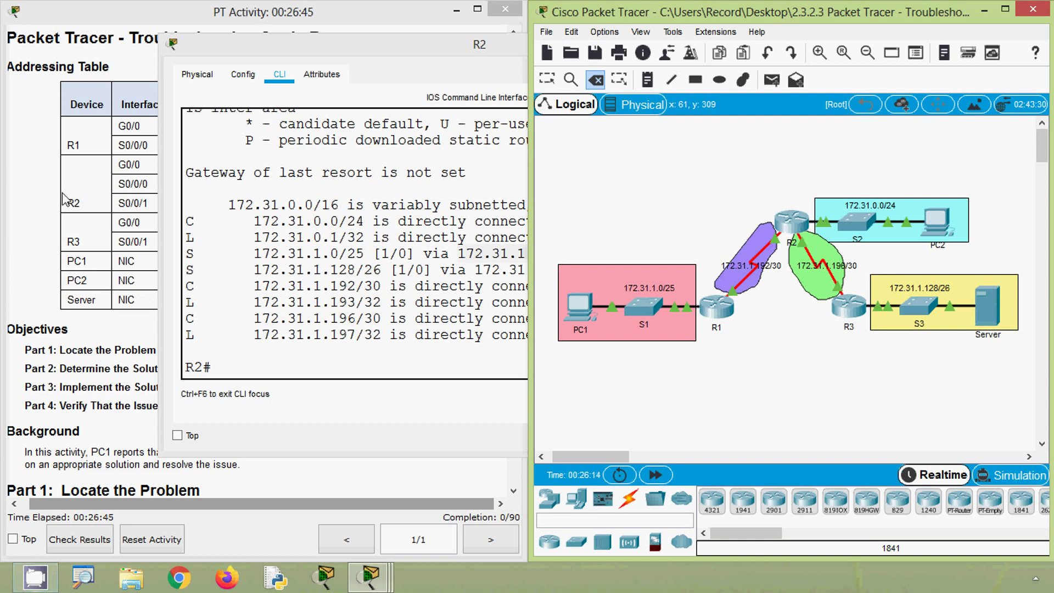
# Check R1's S0/0/0 address in the addressing table against the next hops in R2's static routes, and close R2's window.
pyautogui.click(87, 186)
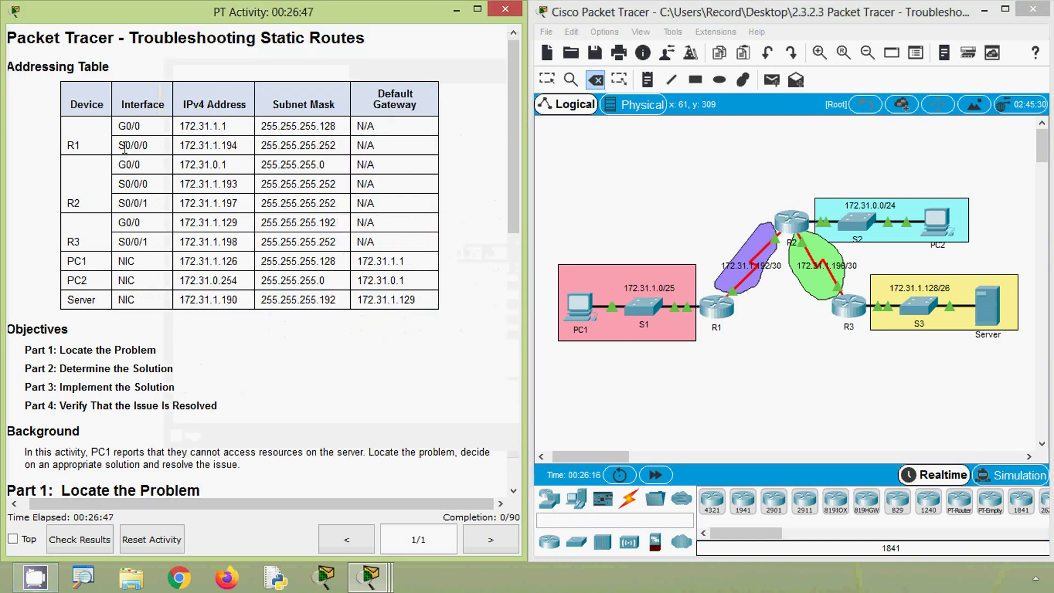
pyautogui.moveTo(118, 145); pyautogui.dragTo(149, 145)
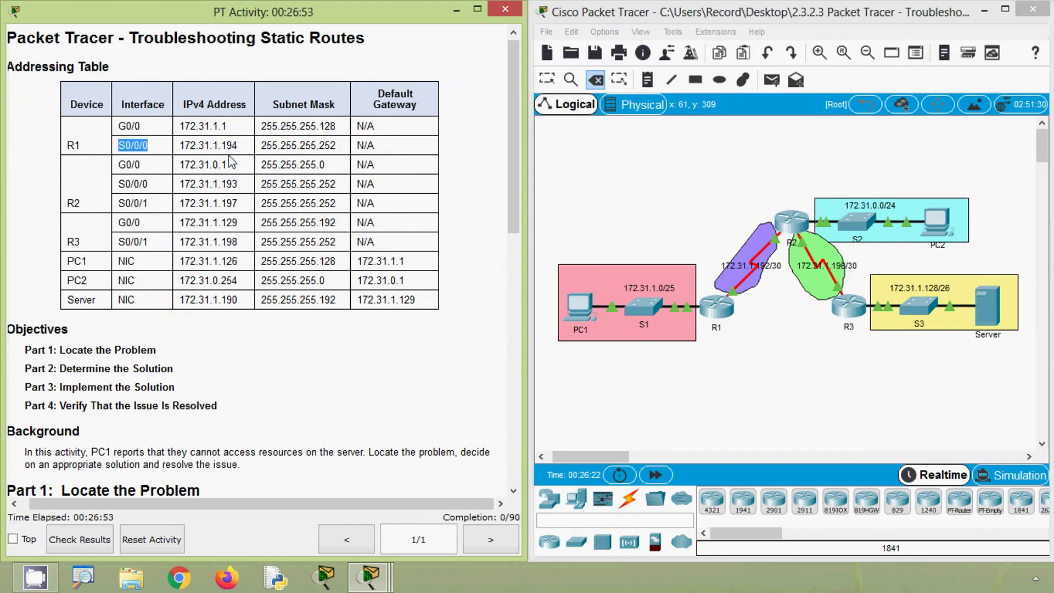
pyautogui.click(790, 230)
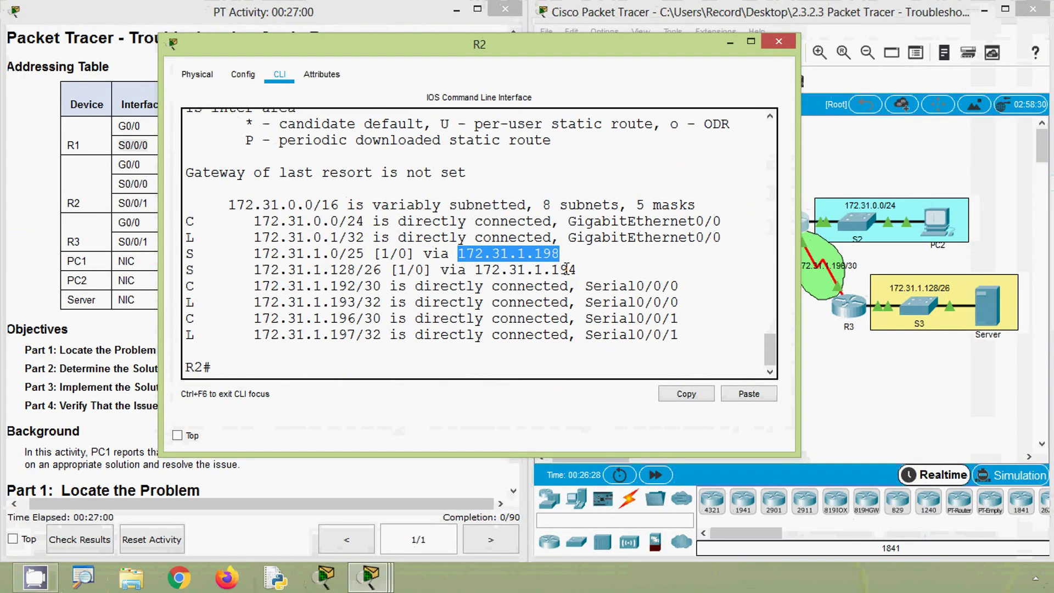
pyautogui.click(597, 290)
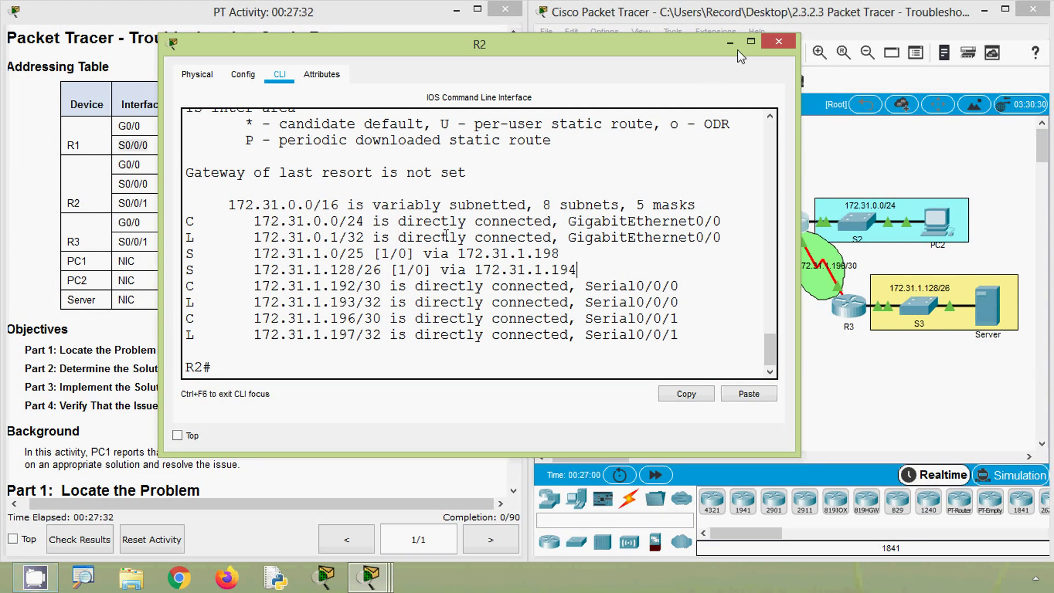
pyautogui.click(776, 42)
# Read the activity instructions for Part 2 and Part 3 on determining and implementing the solution.
pyautogui.click(512, 215)
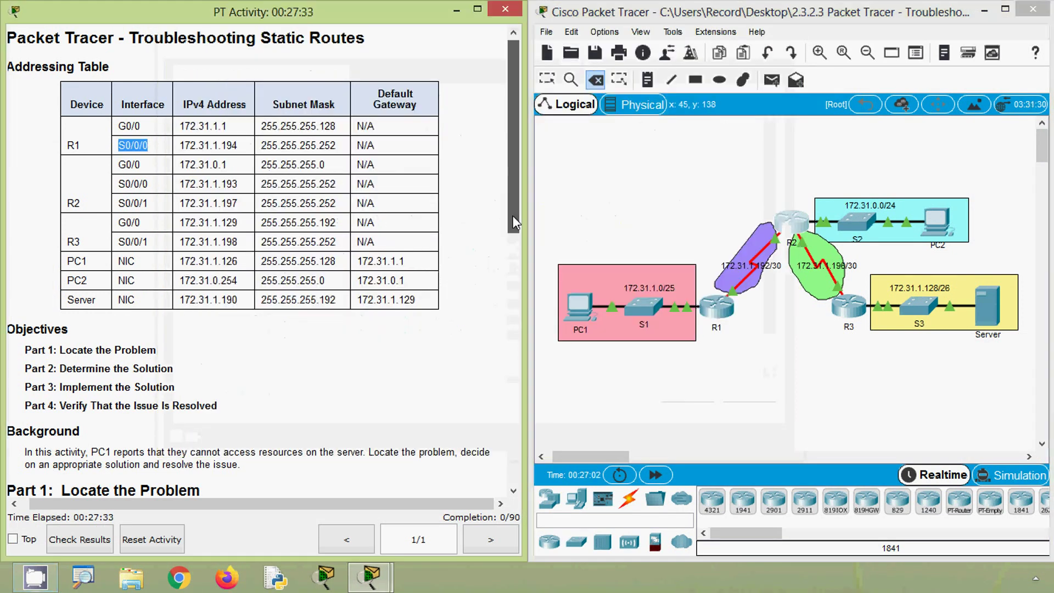
pyautogui.moveTo(512, 215); pyautogui.dragTo(514, 363)
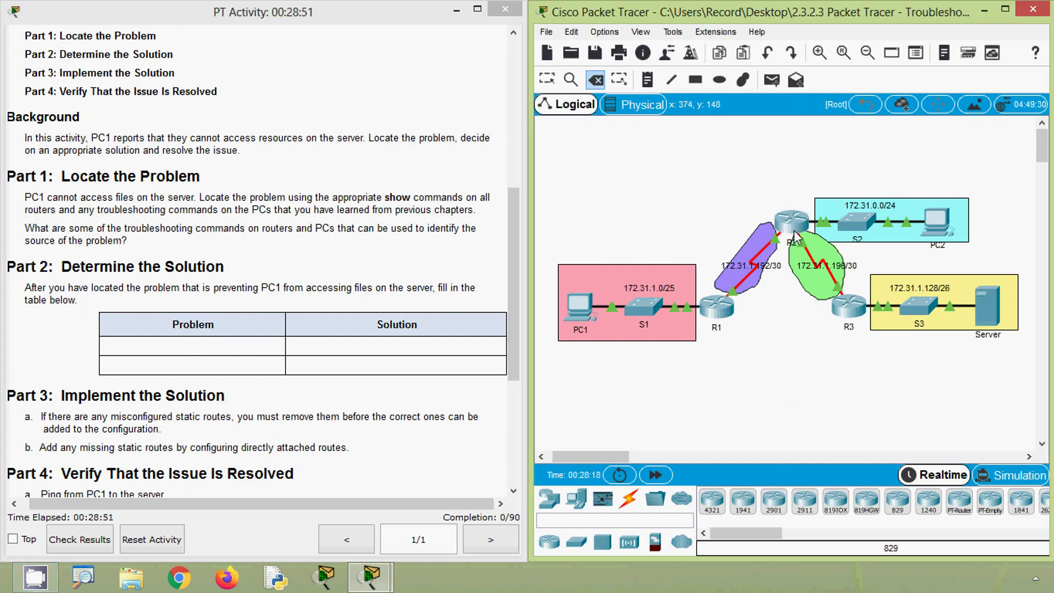
pyautogui.moveTo(795, 235)
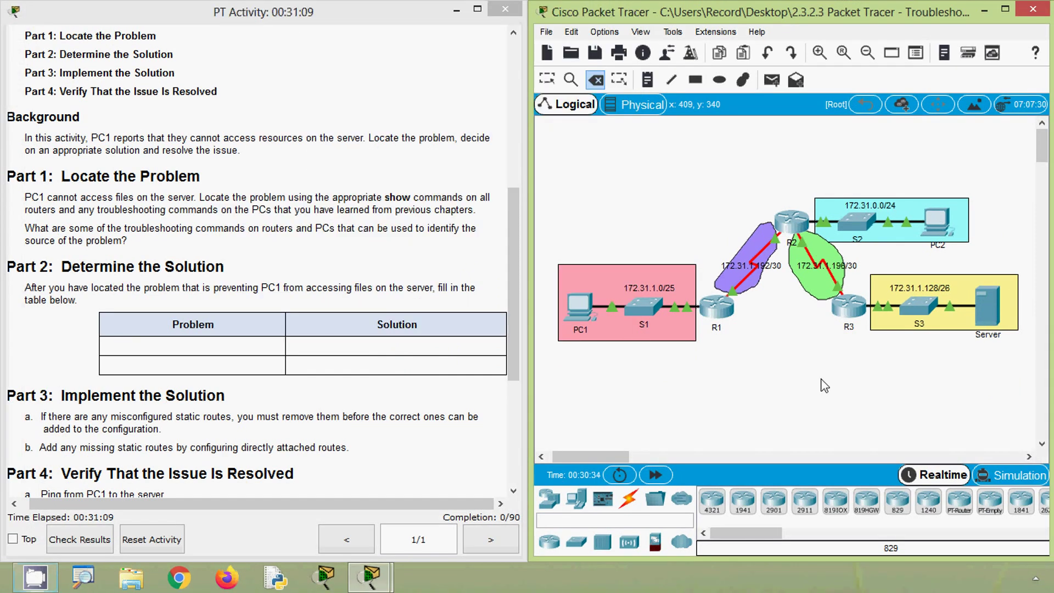
# Open R3's command line, enter privileged mode with enable, and display the routing table with show ip route.
pyautogui.click(849, 306)
pyautogui.click(429, 102)
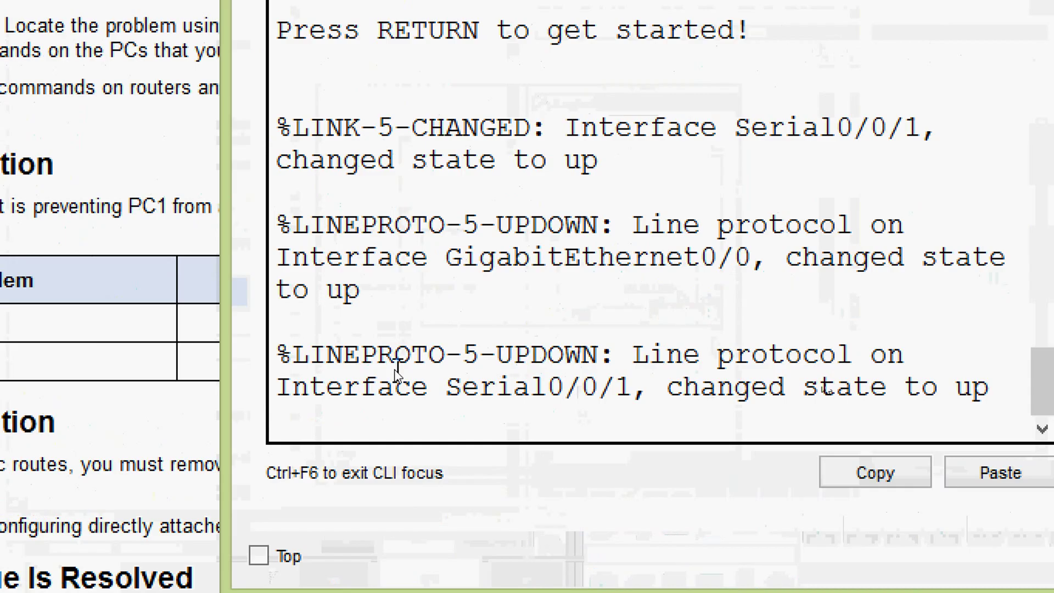
pyautogui.press('Return')
pyautogui.write('ena')
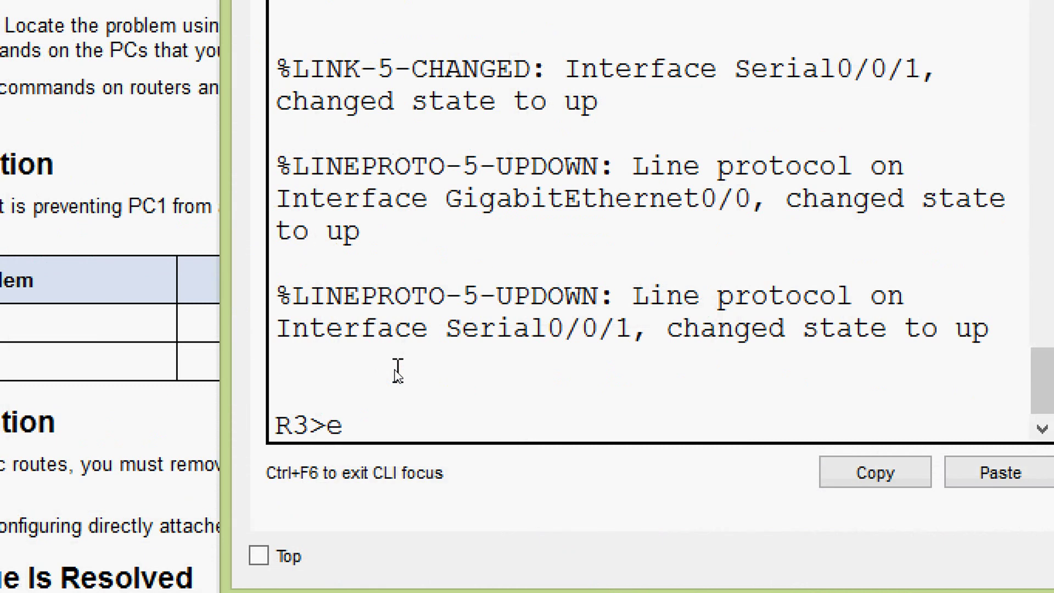
pyautogui.press('Tab')
pyautogui.press('Return')
pyautogui.write('sh')
pyautogui.press('Tab')
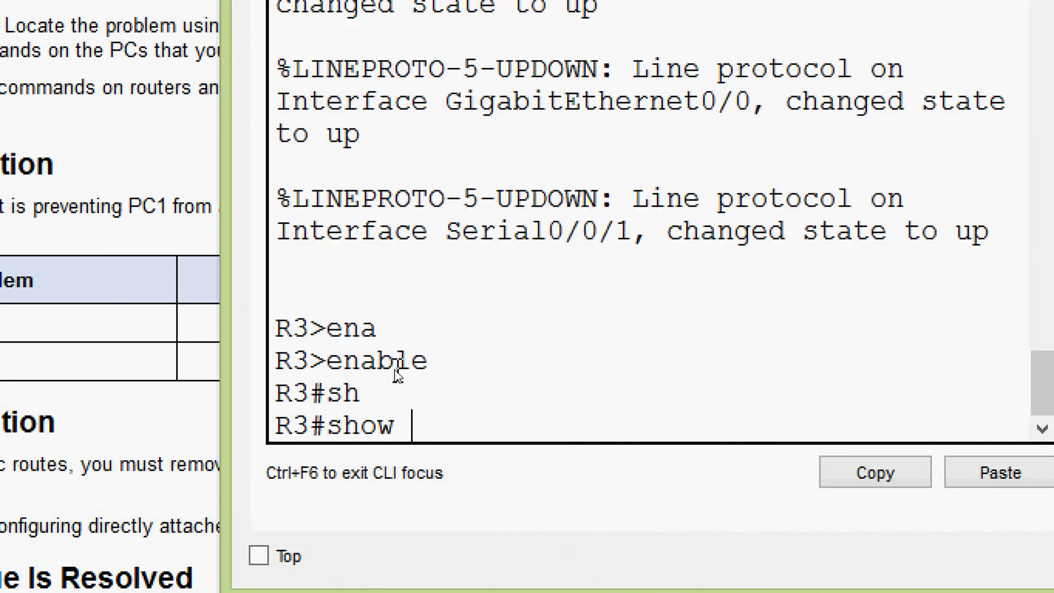
pyautogui.write('ip rou')
pyautogui.press('Tab')
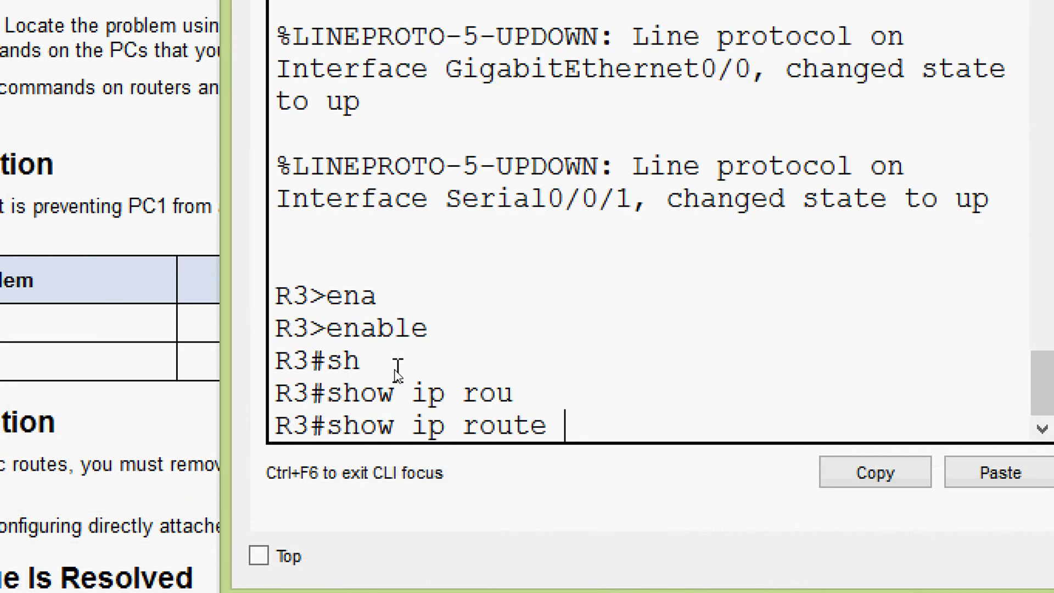
pyautogui.press('Return')
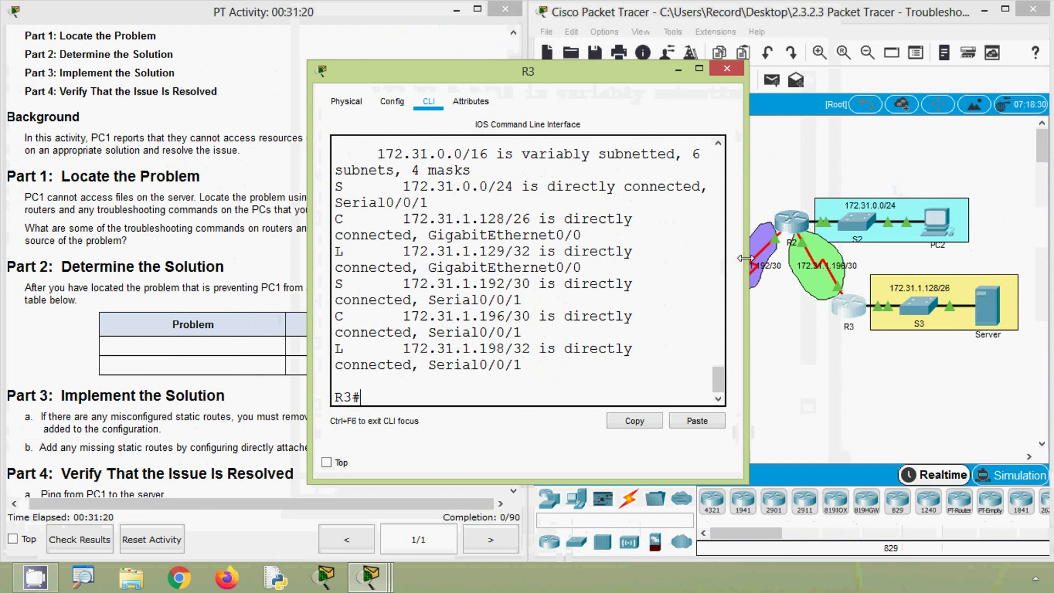
# Widen R3's window and examine the connected and static entries in its routing table.
pyautogui.moveTo(744, 258); pyautogui.dragTo(887, 257)
pyautogui.moveTo(311, 322); pyautogui.dragTo(181, 322)
pyautogui.moveTo(418, 71); pyautogui.dragTo(396, 83)
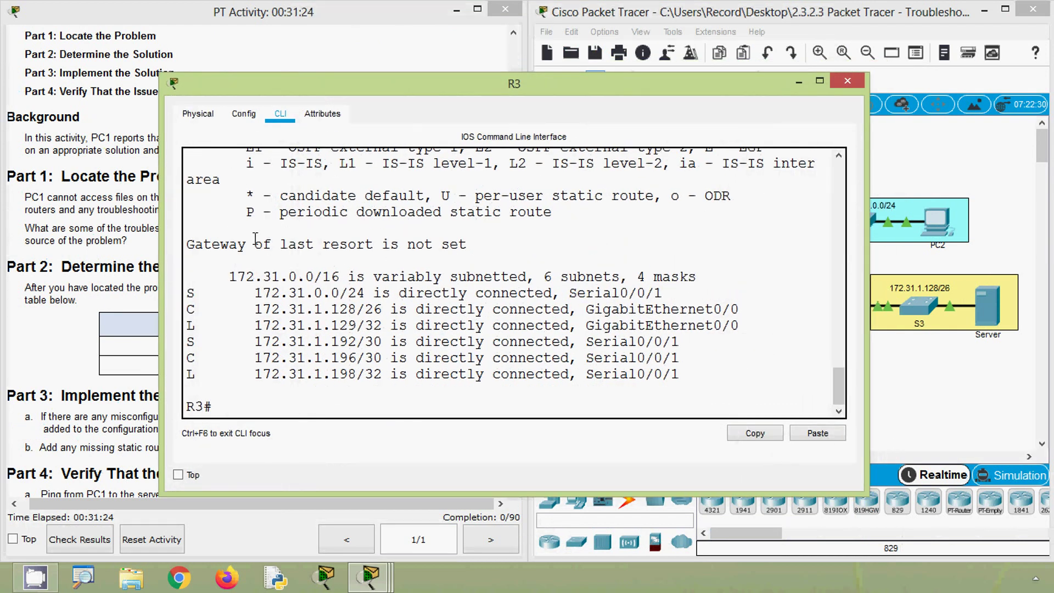
pyautogui.moveTo(187, 308); pyautogui.dragTo(391, 310)
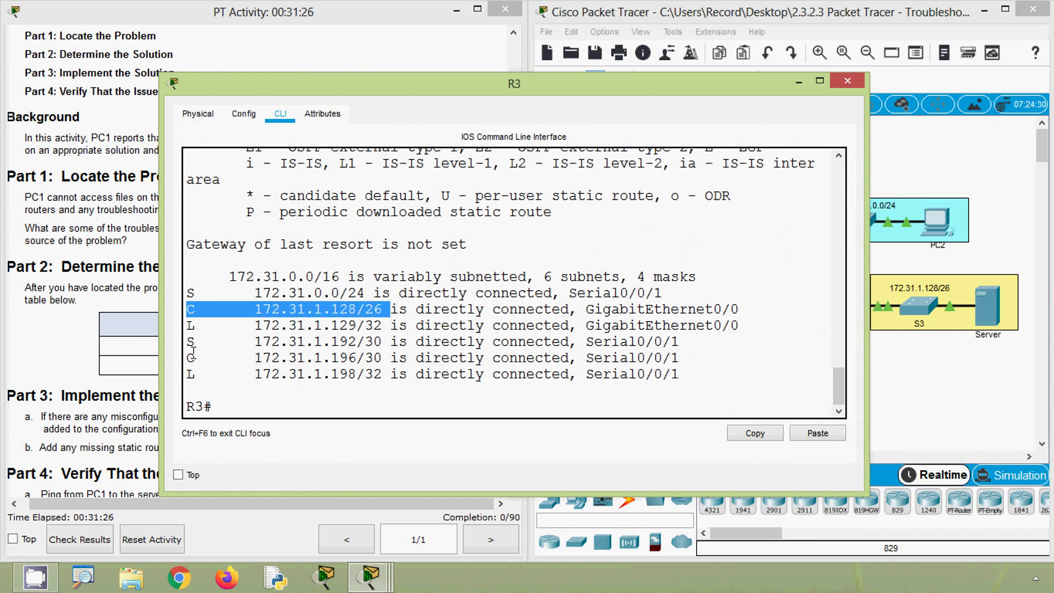
pyautogui.moveTo(188, 357); pyautogui.dragTo(433, 358)
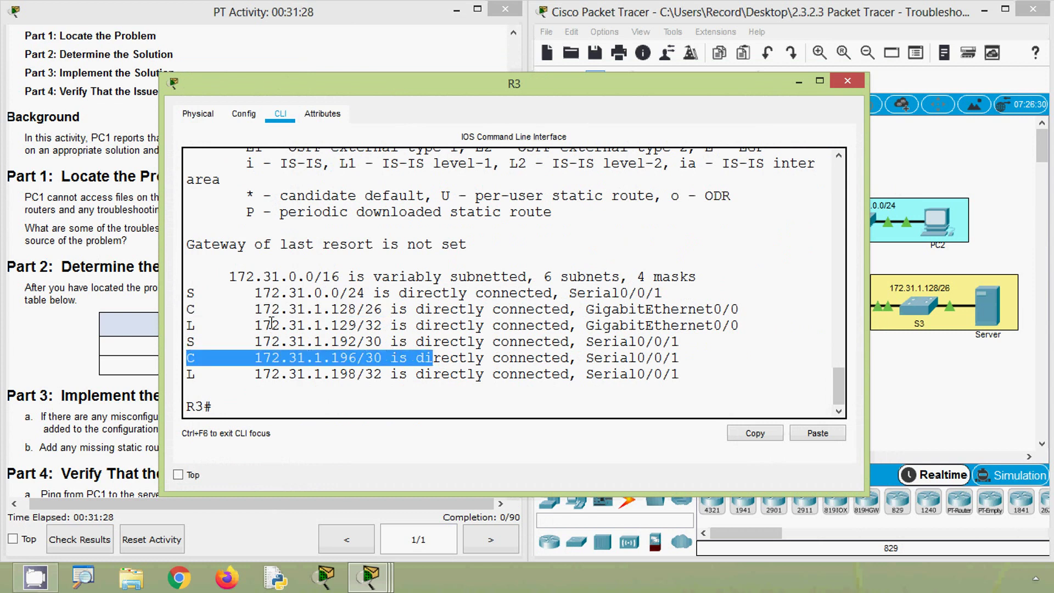
pyautogui.moveTo(188, 293); pyautogui.dragTo(324, 295)
pyautogui.moveTo(189, 341); pyautogui.dragTo(328, 339)
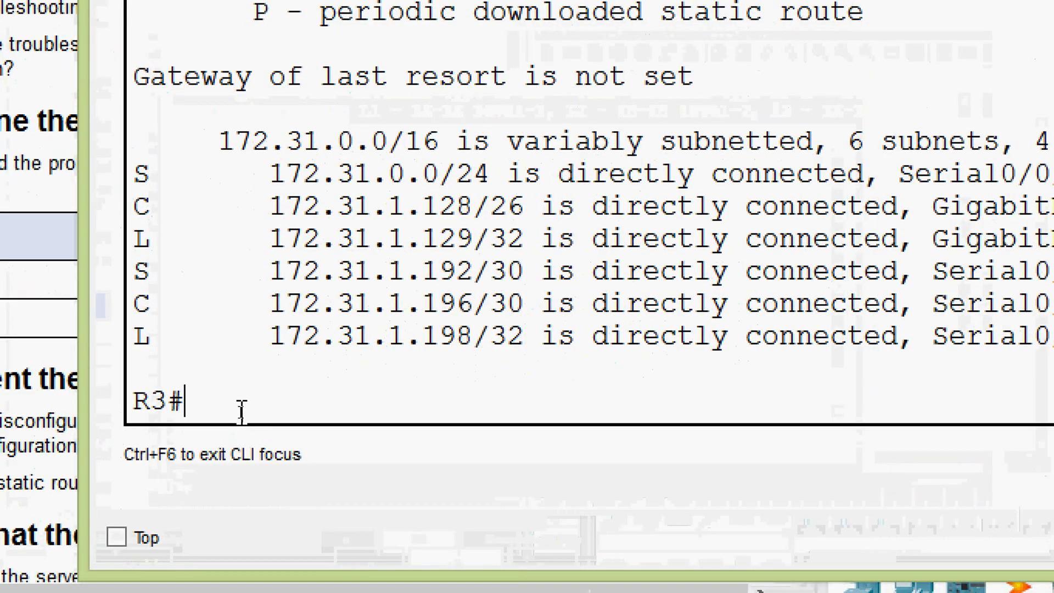
# List only R3's static routes with show ip route static.
pyautogui.write('sh')
pyautogui.press('Tab')
pyautogui.write('ip rou')
pyautogui.press('Tab')
pyautogui.write('str')
pyautogui.press('Tab')
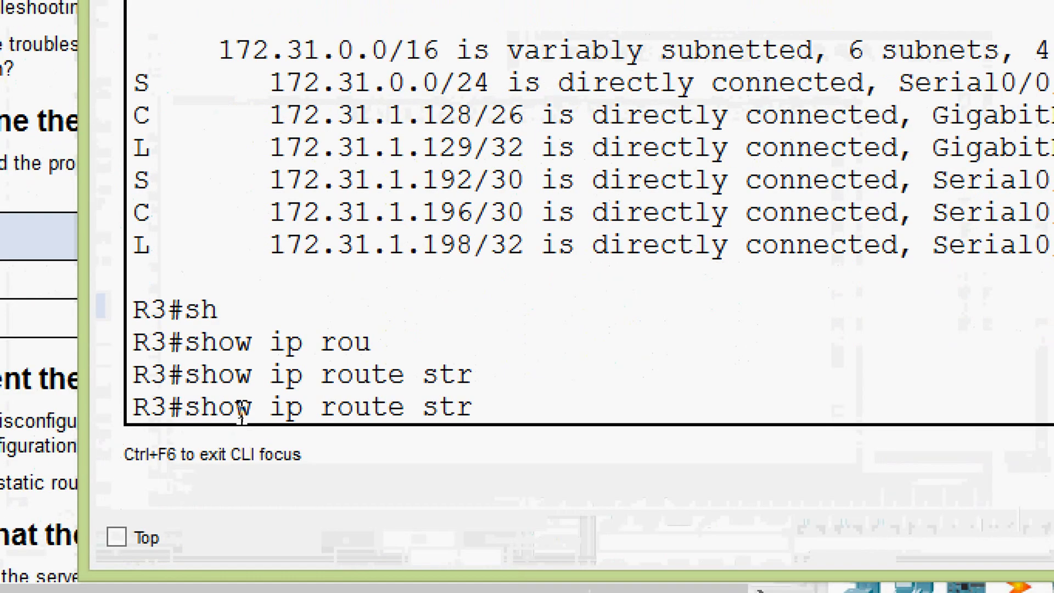
pyautogui.press('BackSpace')
pyautogui.press('Tab')
pyautogui.press('Return')
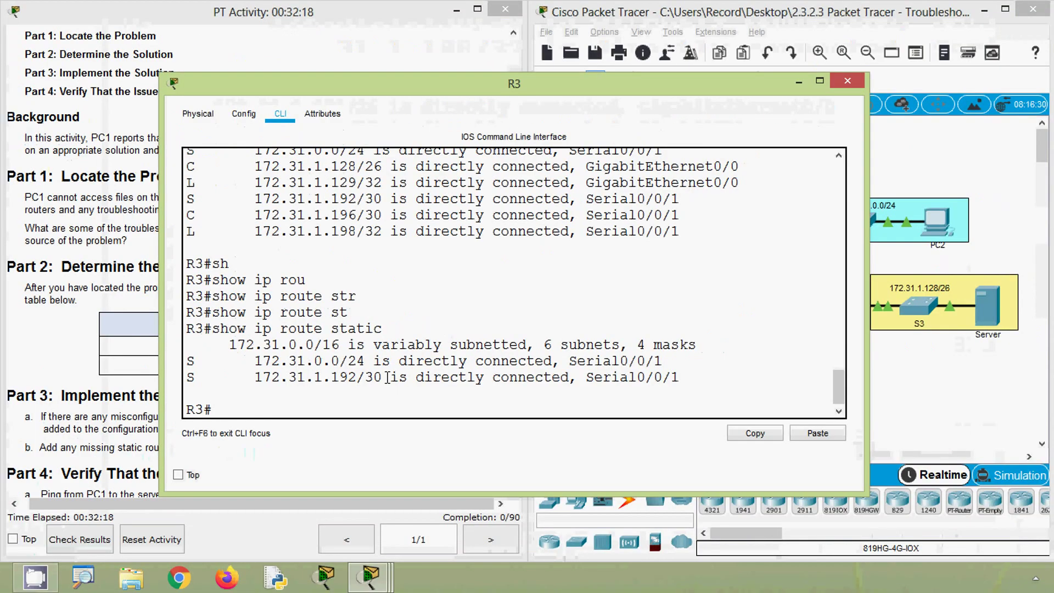
# Compare R3's static route to 172.31.0.0/24 with the topology, checking the port labels of the R2–R3 serial link.
pyautogui.moveTo(730, 87); pyautogui.dragTo(615, 50)
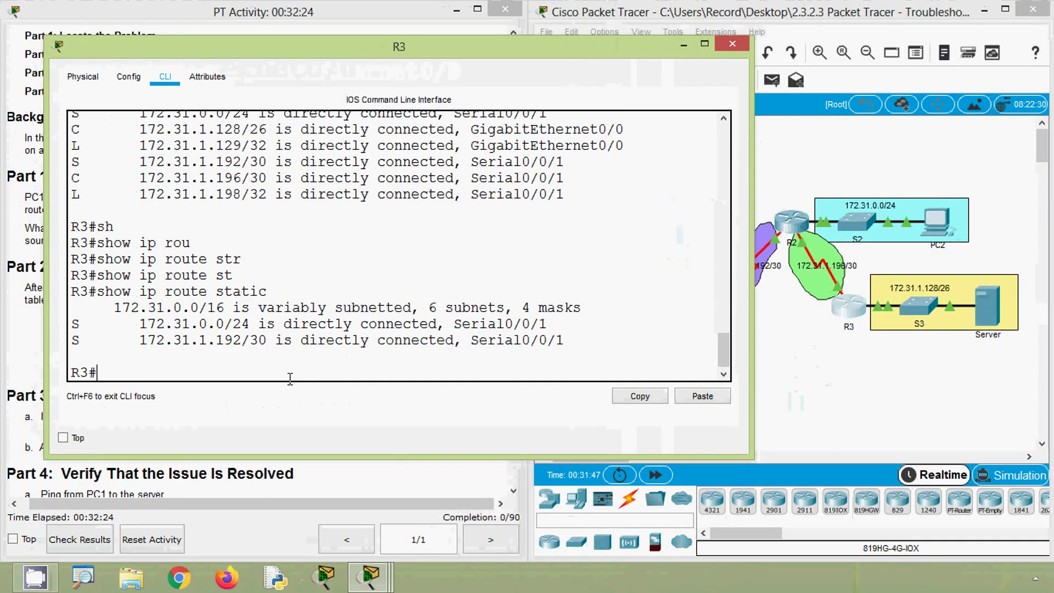
pyautogui.moveTo(142, 325); pyautogui.dragTo(551, 328)
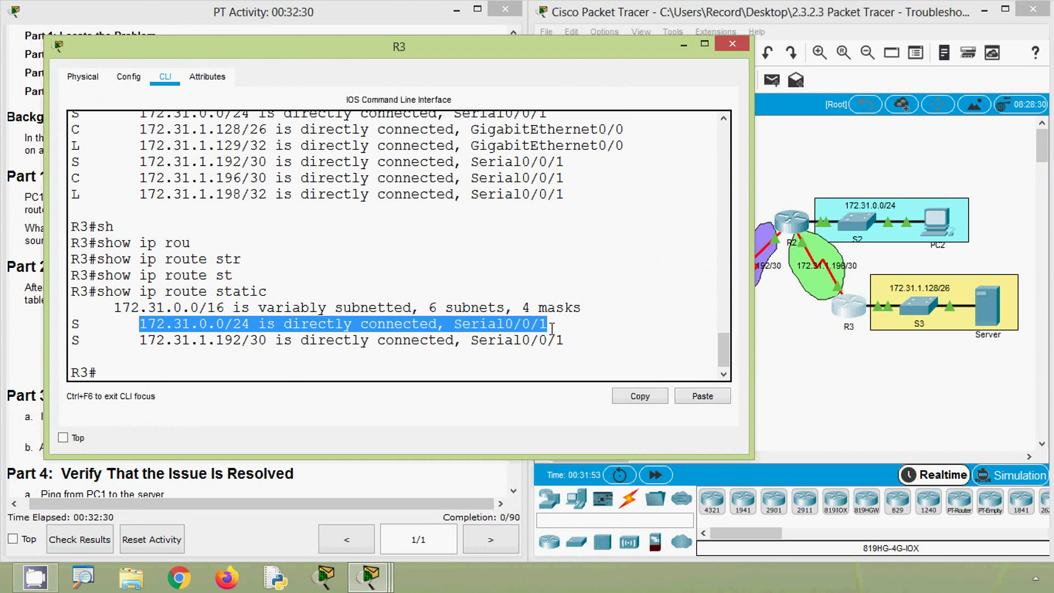
pyautogui.click(806, 325)
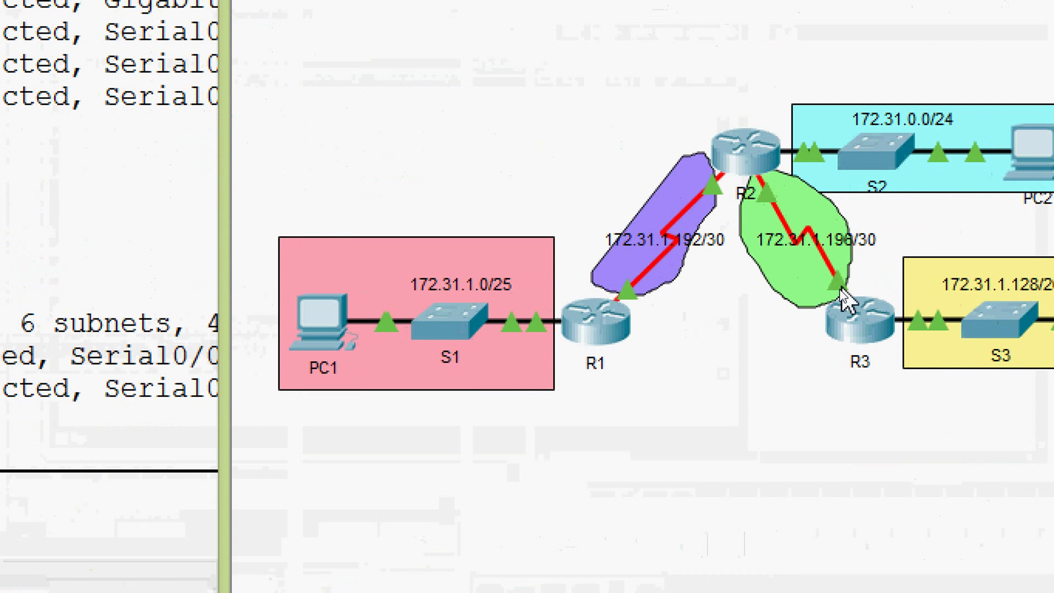
pyautogui.moveTo(845, 300)
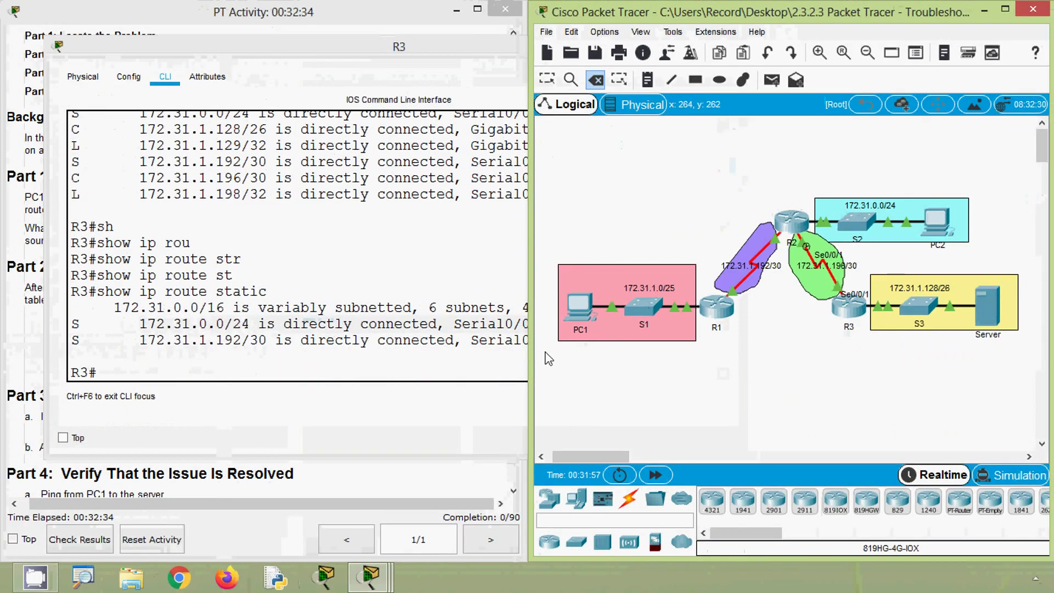
pyautogui.click(377, 370)
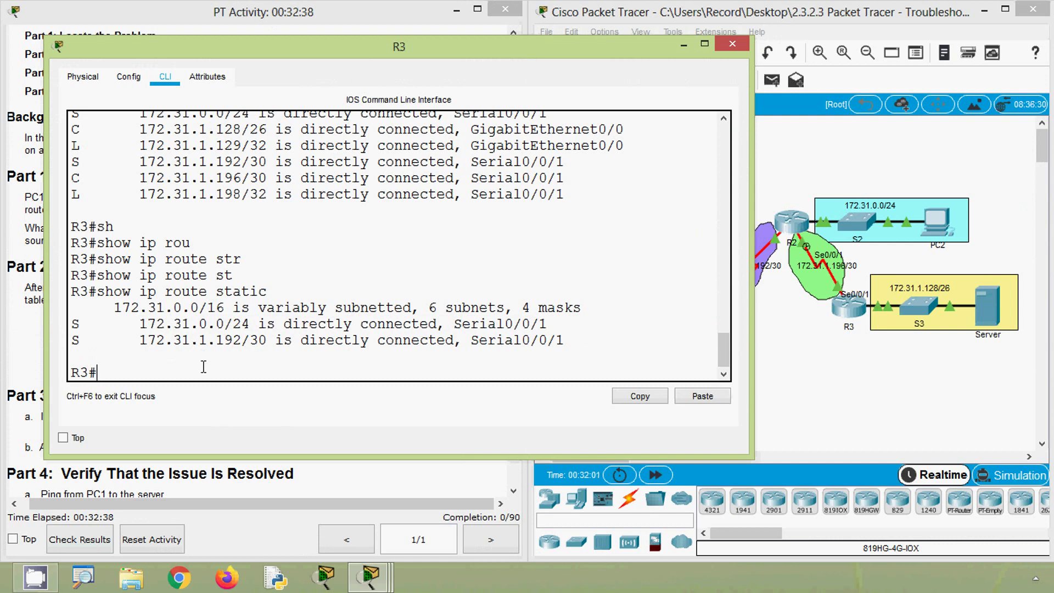
# Check the exit interface of R3's static route to 172.31.1.192/30 against the topology, and minimize R3's window.
pyautogui.moveTo(579, 51); pyautogui.dragTo(527, 57)
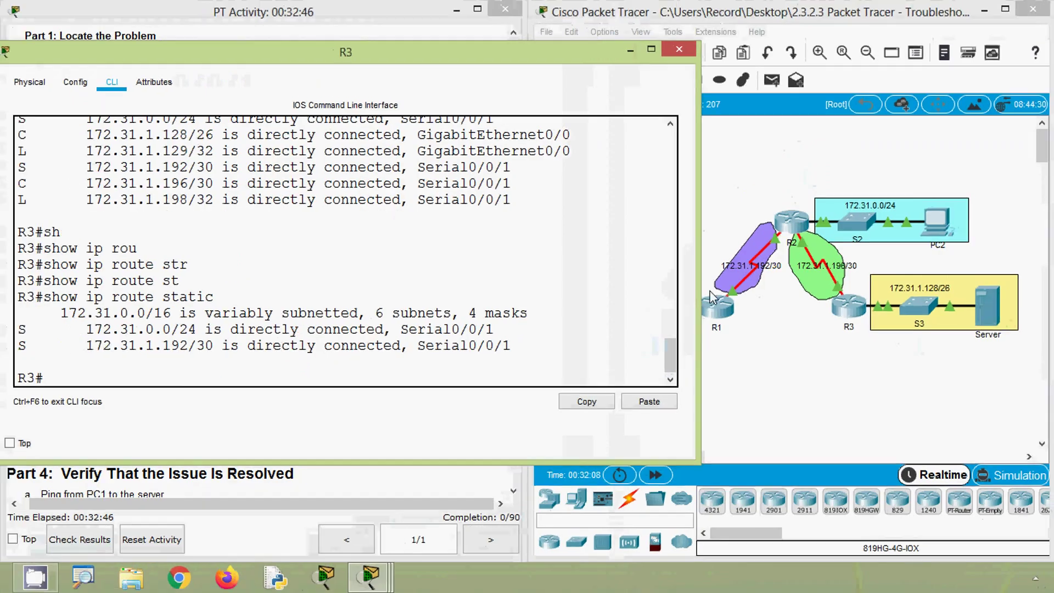
pyautogui.moveTo(410, 350); pyautogui.dragTo(520, 344)
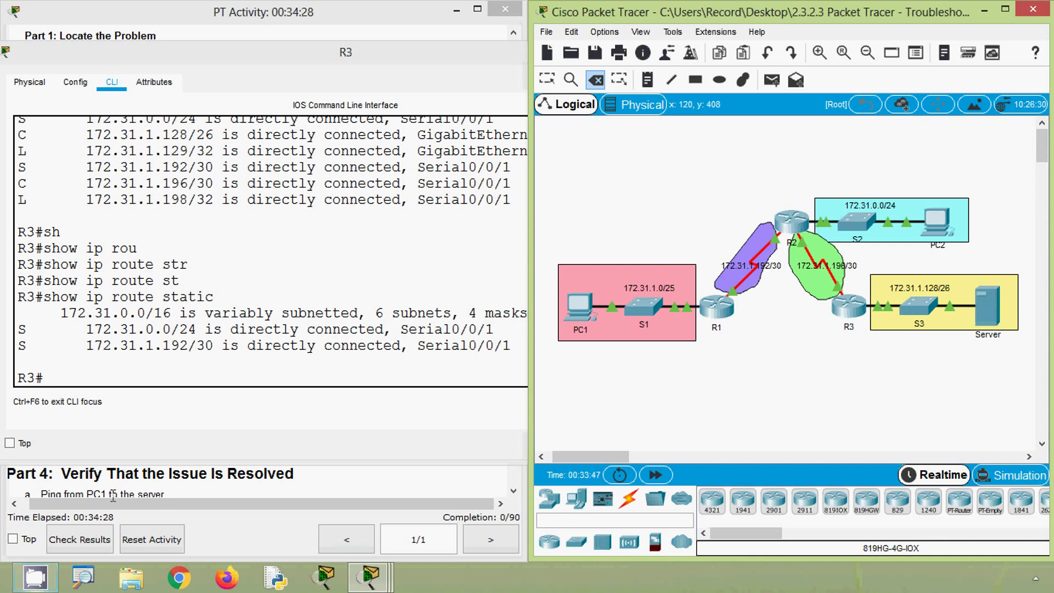
pyautogui.click(264, 425)
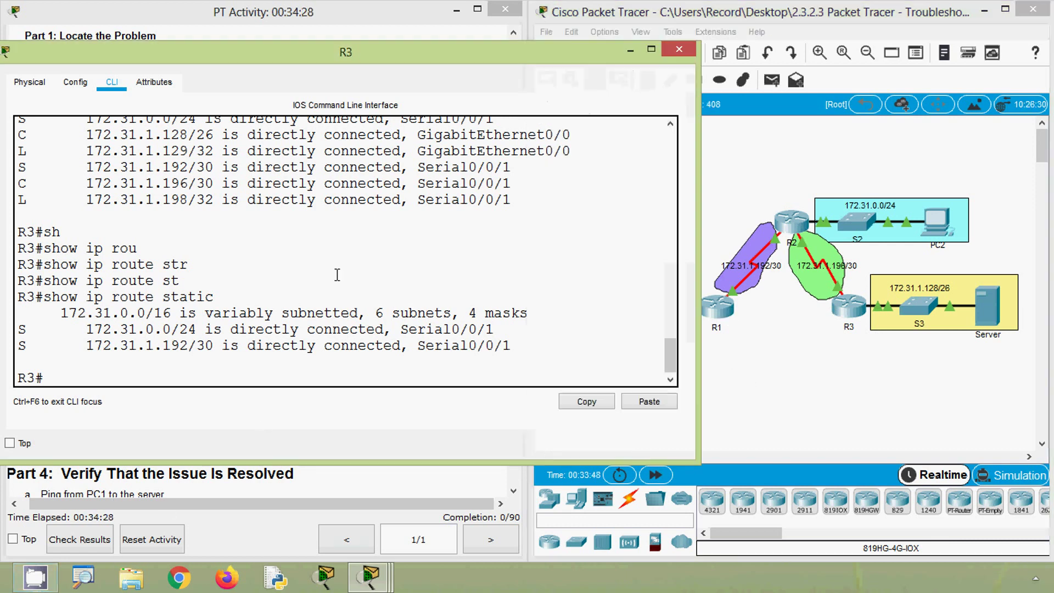
pyautogui.click(629, 52)
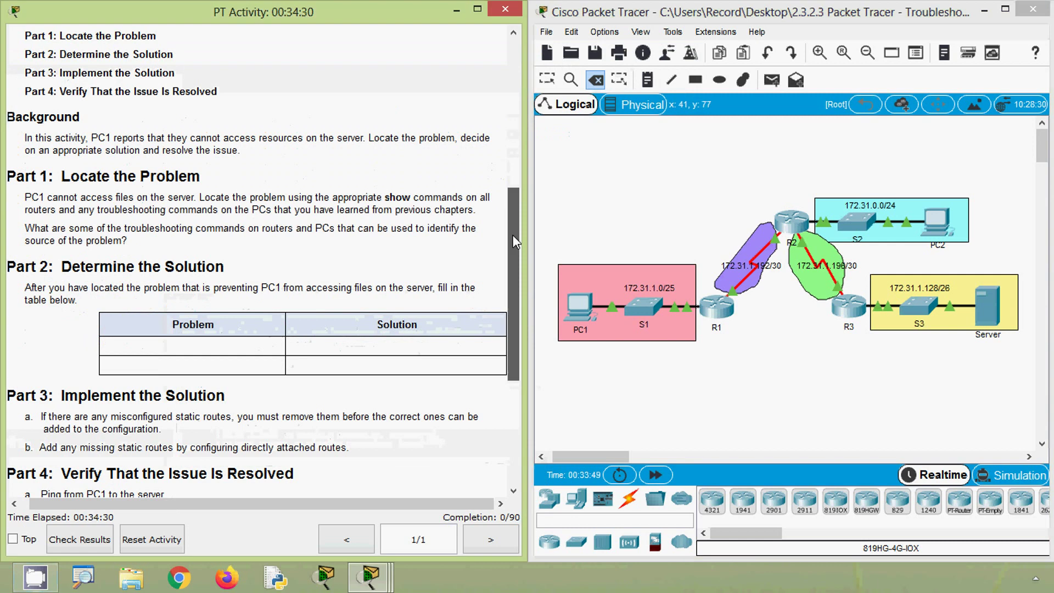
# Read the activity instructions for Part 3 and Part 4 on implementing the solution and verifying it.
pyautogui.scroll(-1, 646, 314)
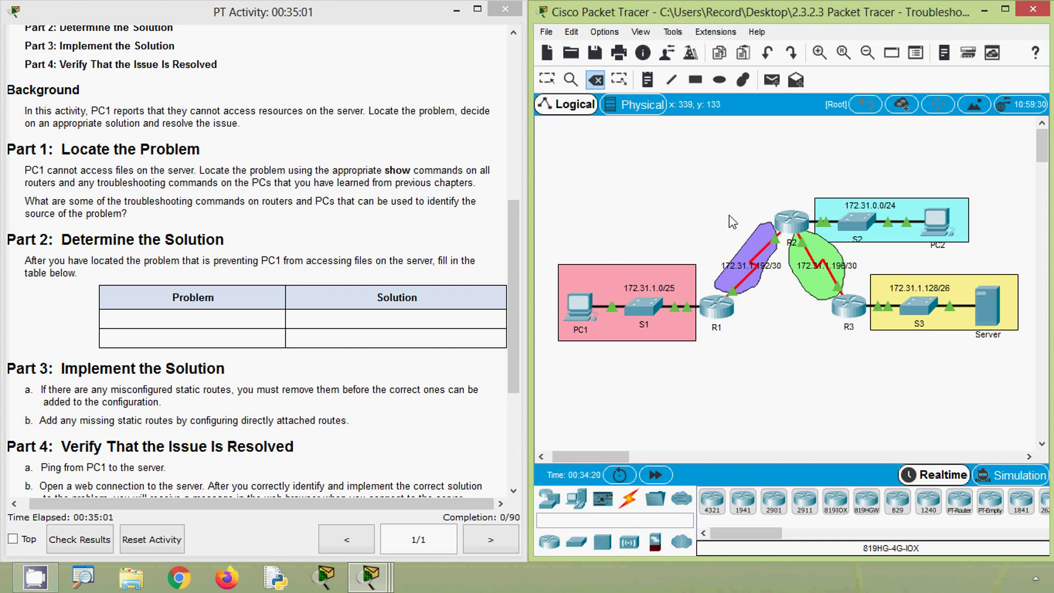
pyautogui.moveTo(515, 249); pyautogui.dragTo(507, 283)
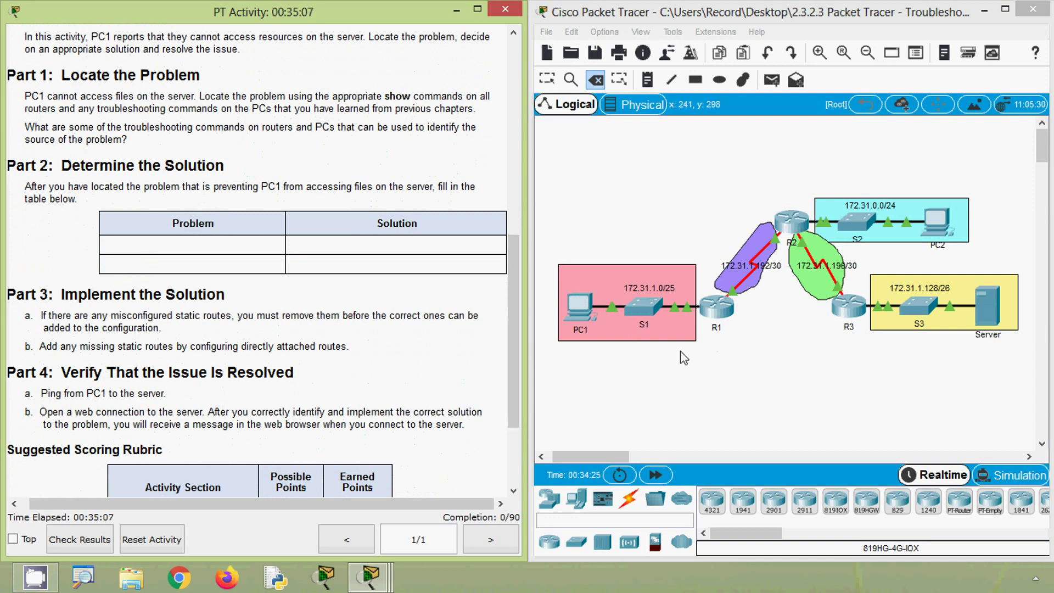
pyautogui.scroll(-2, 110, 317)
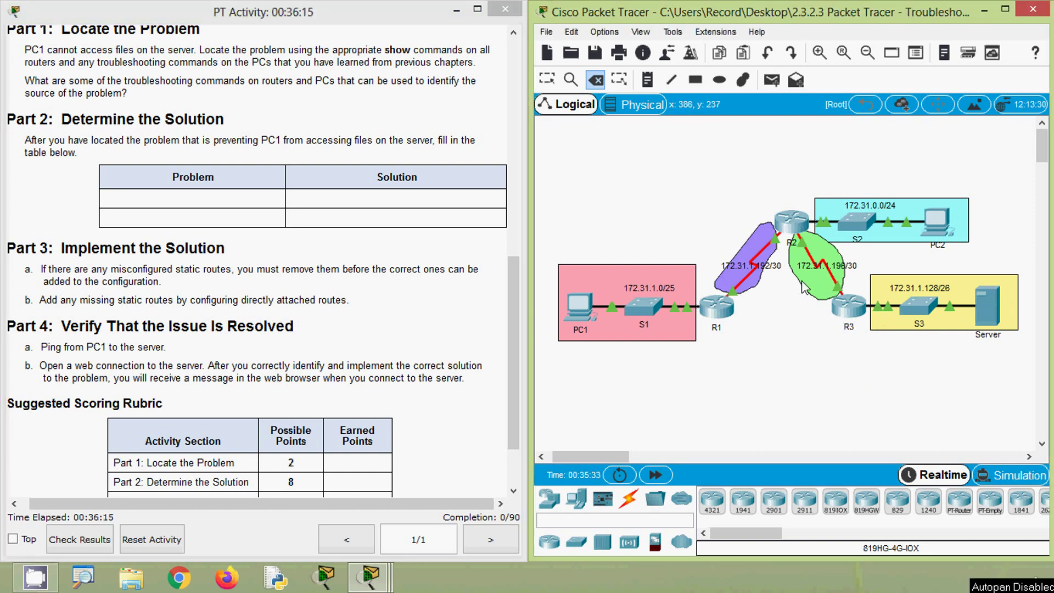
# Open R2's command line, enter privileged mode, and display the running configuration.
pyautogui.click(790, 221)
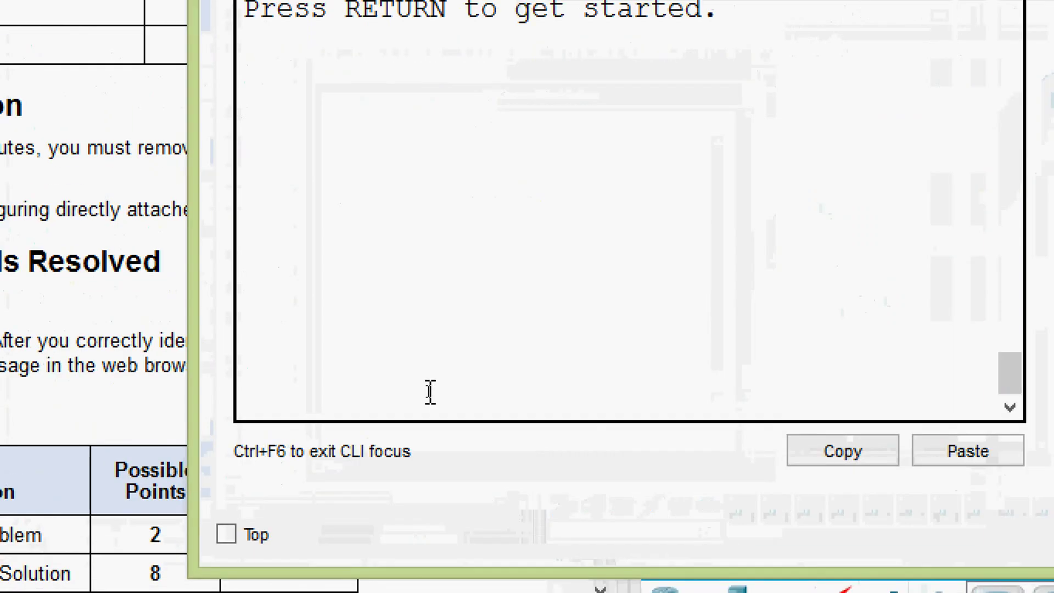
pyautogui.press('Return')
pyautogui.write('ena')
pyautogui.press('Tab')
pyautogui.press('Return')
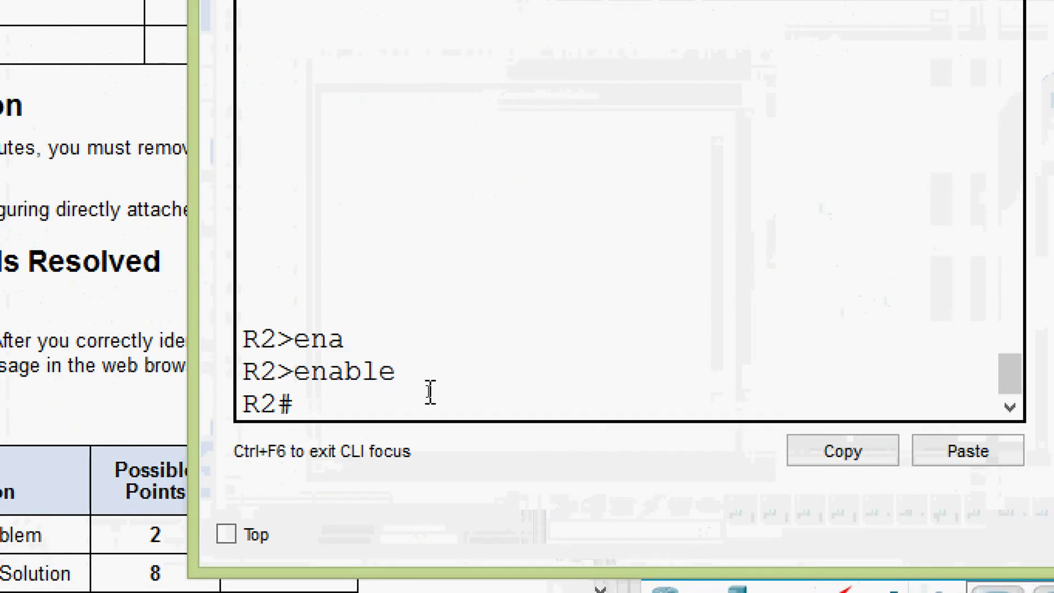
pyautogui.write('sh')
pyautogui.press('Tab')
pyautogui.write('i')
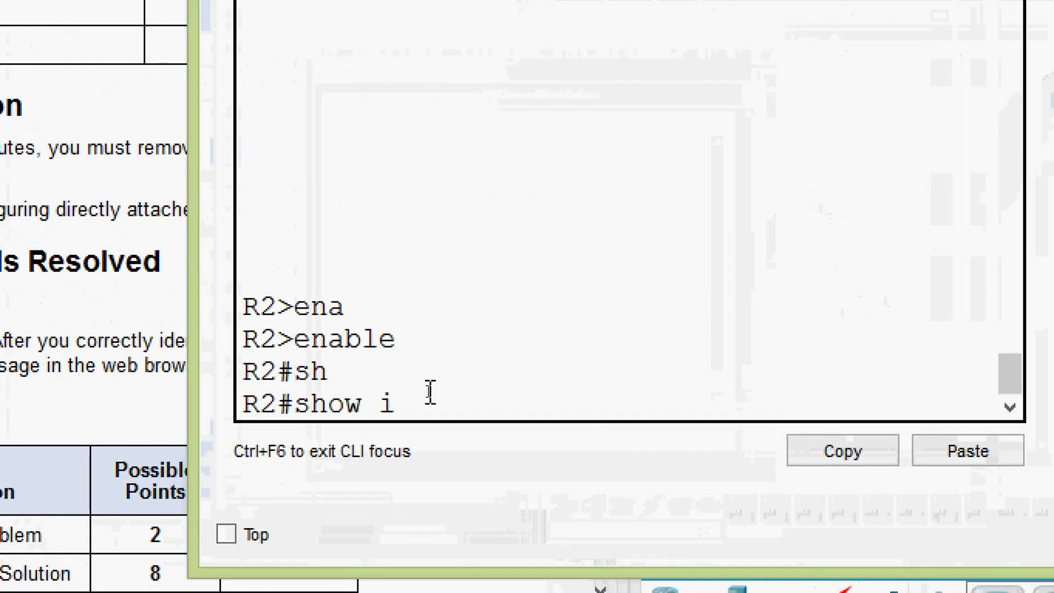
pyautogui.press('BackSpace')
pyautogui.write('ru')
pyautogui.press('Tab')
pyautogui.press('Return')
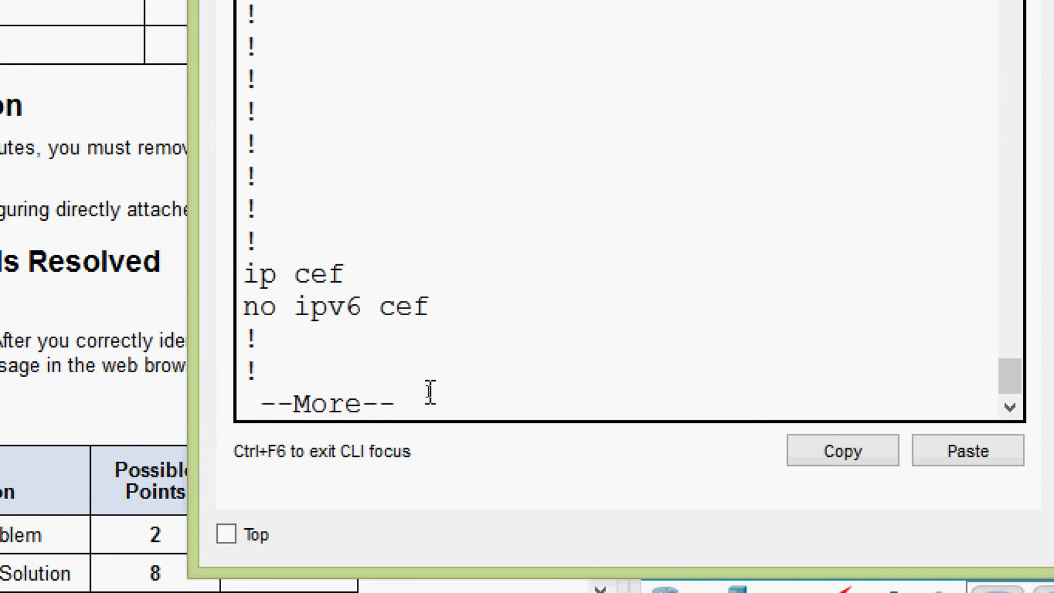
# Find the static routes in R2's running configuration and copy the line ip route 172.31.1.0 255.255.255.128 172.31.1.198.
pyautogui.press('space')
pyautogui.press('space')
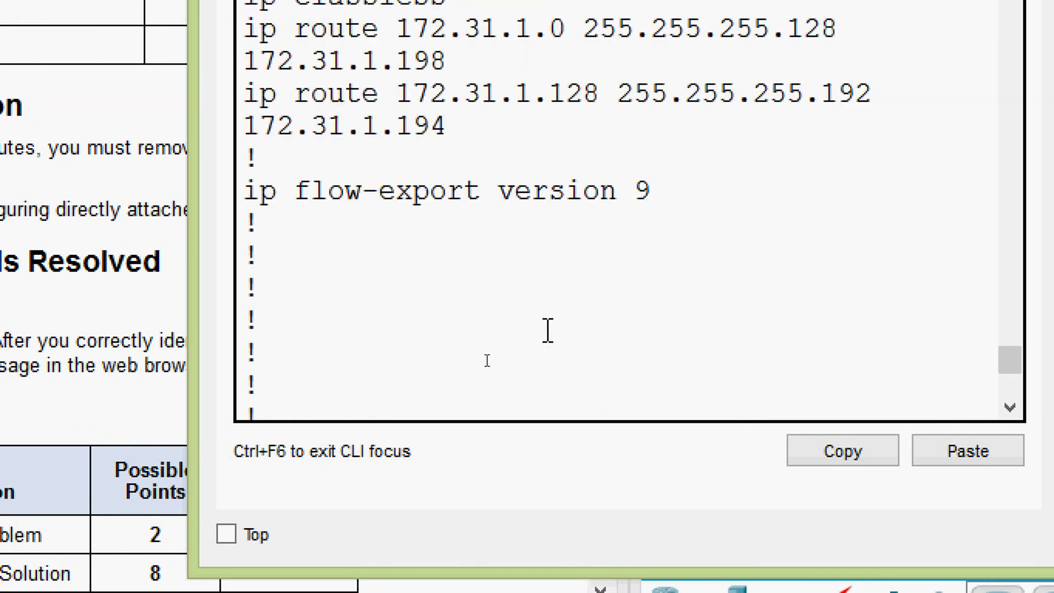
pyautogui.scroll(8, 547, 329)
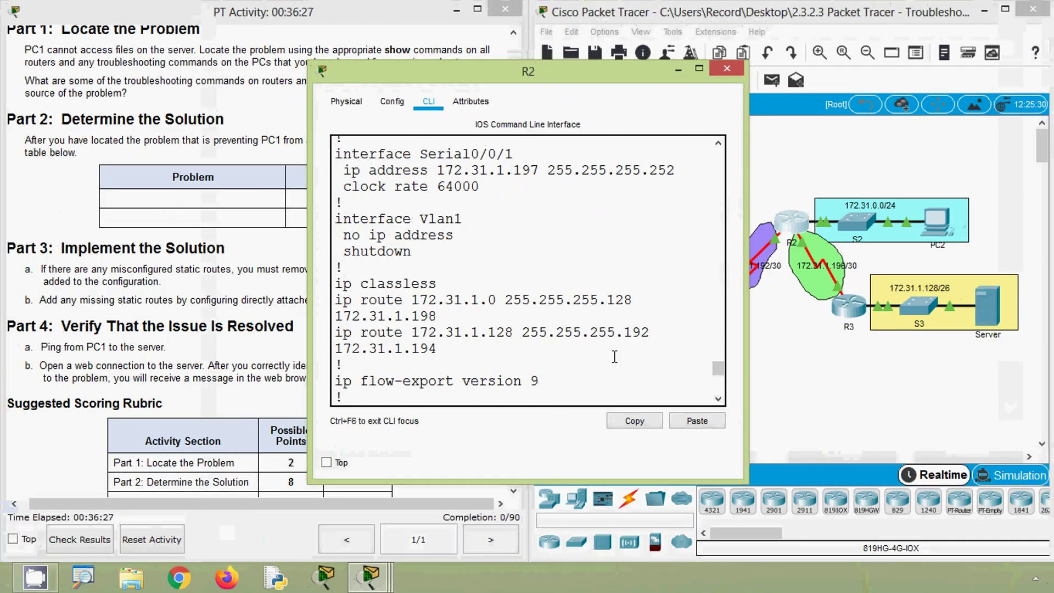
pyautogui.moveTo(745, 336); pyautogui.dragTo(913, 336)
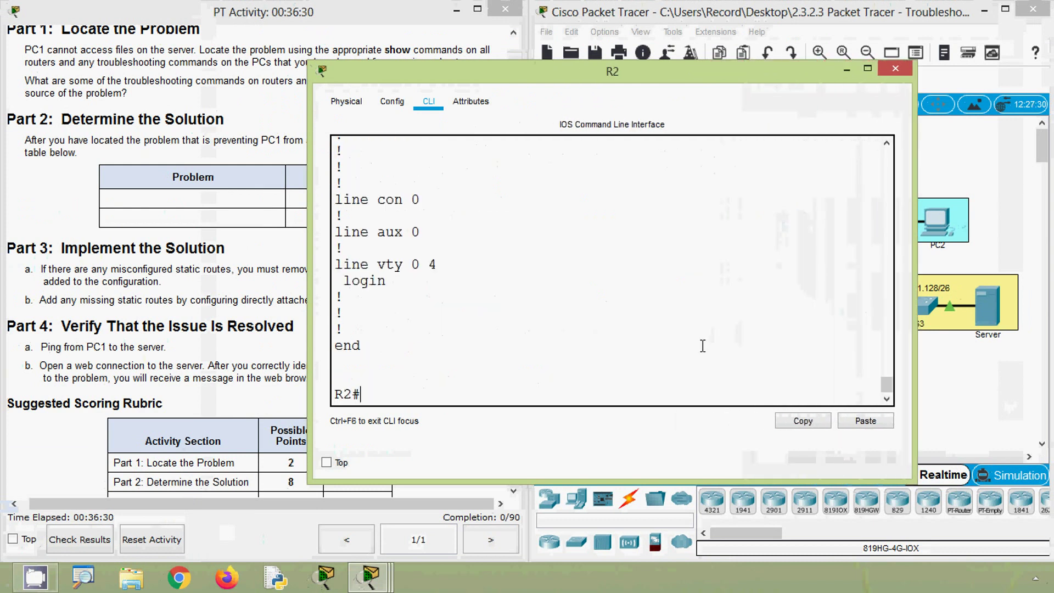
pyautogui.scroll(6, 513, 357)
pyautogui.scroll(1, 514, 357)
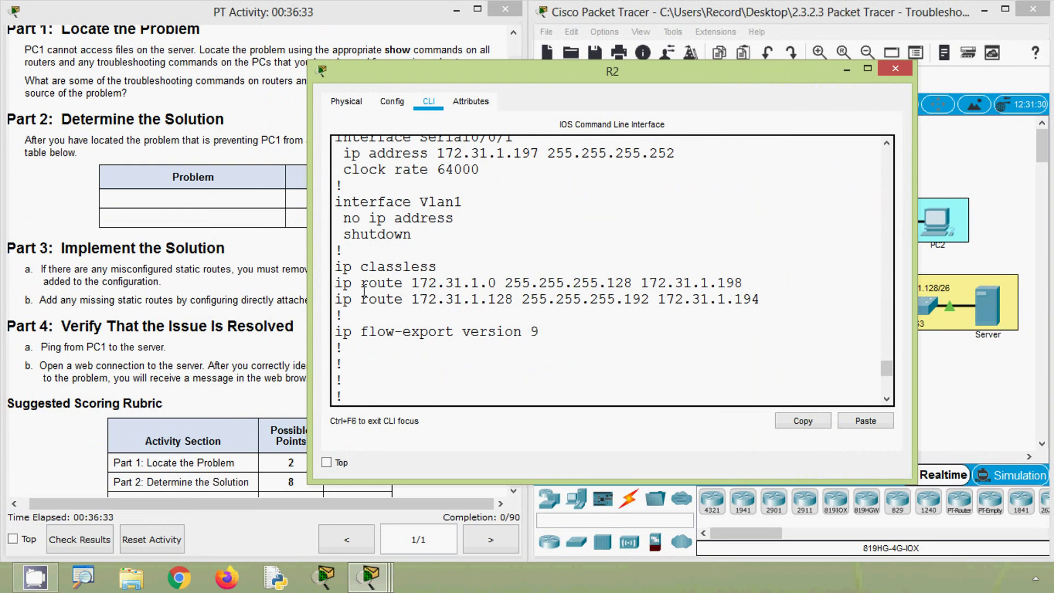
pyautogui.moveTo(340, 283); pyautogui.dragTo(743, 282)
pyautogui.rightClick(666, 283)
pyautogui.click(680, 288)
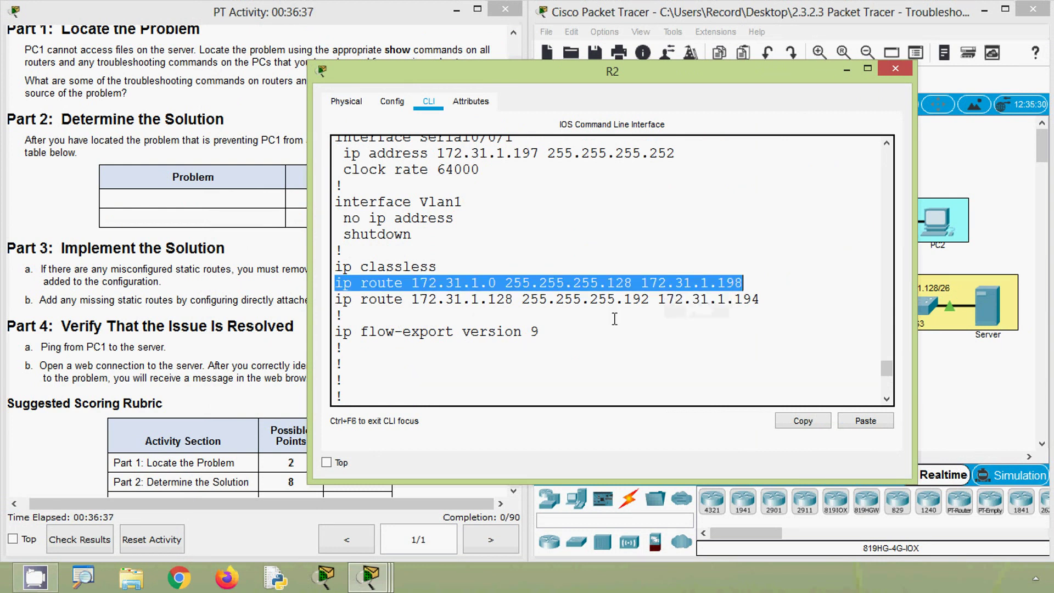
# Enter global configuration mode on R2 and remove the static route 172.31.1.0 255.255.255.128 172.31.1.198.
pyautogui.click(487, 341)
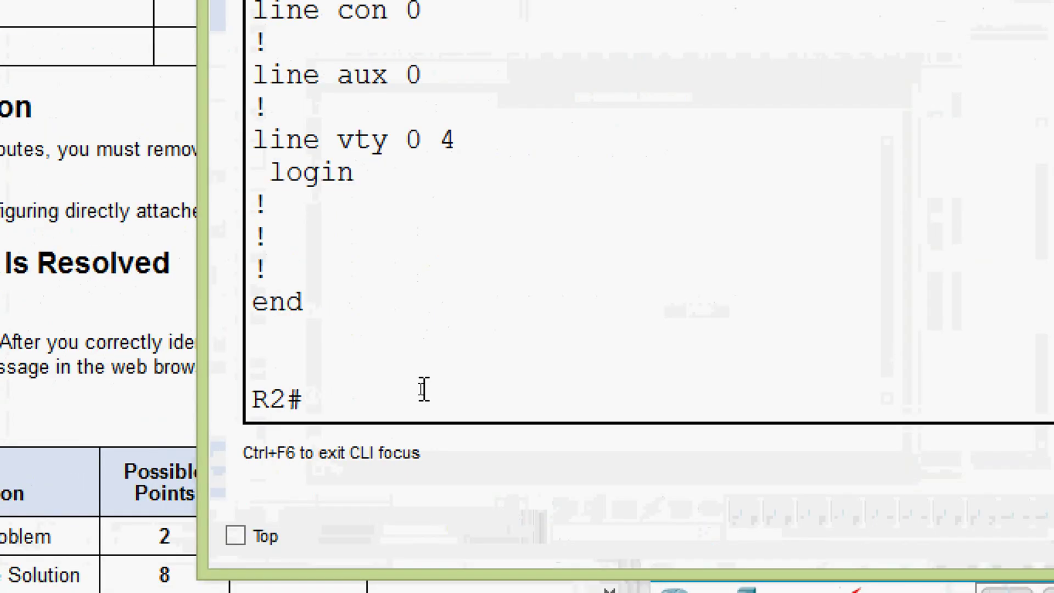
pyautogui.write('conf')
pyautogui.press('Tab')
pyautogui.write('t')
pyautogui.press('Tab')
pyautogui.press('Return')
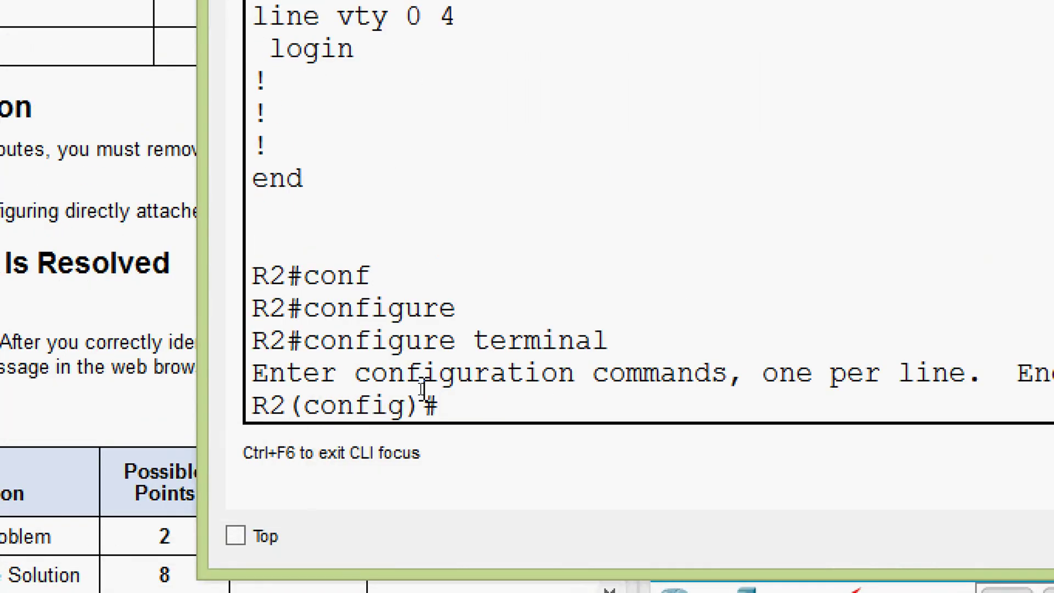
pyautogui.write('no')
pyautogui.rightClick(513, 400)
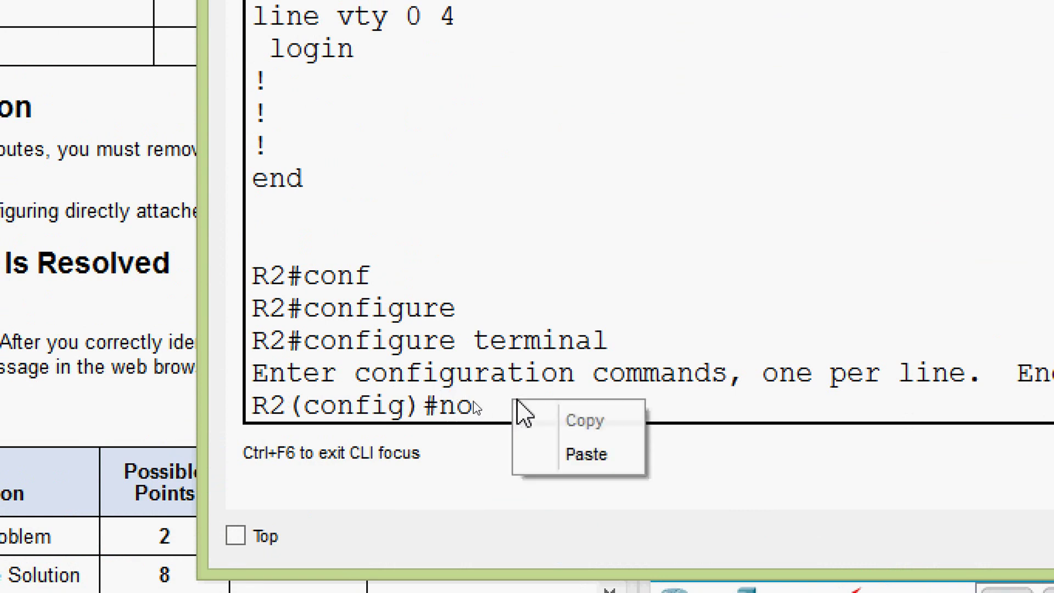
pyautogui.click(581, 453)
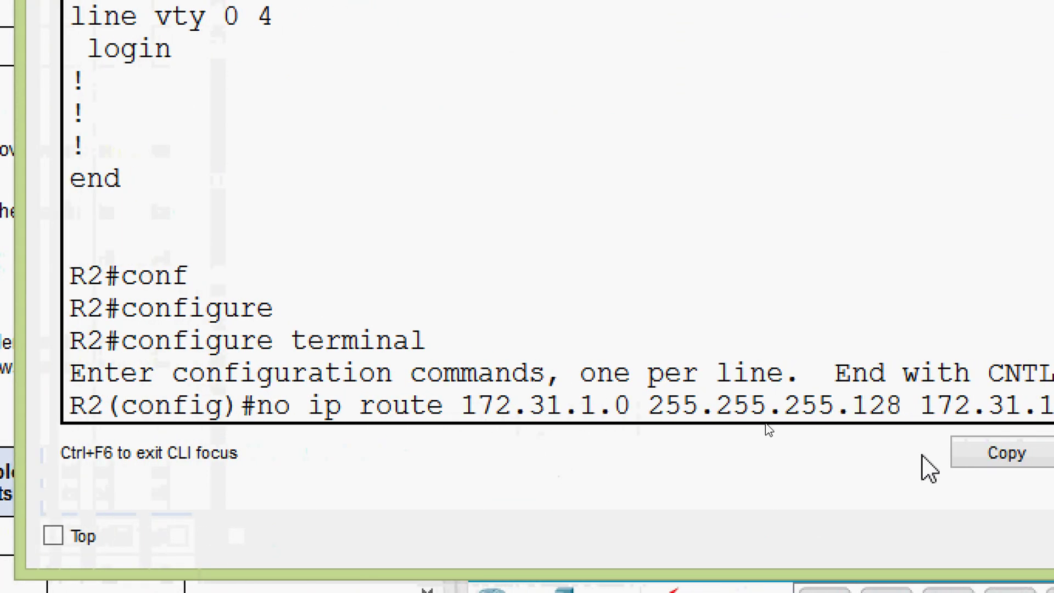
pyautogui.press('Return')
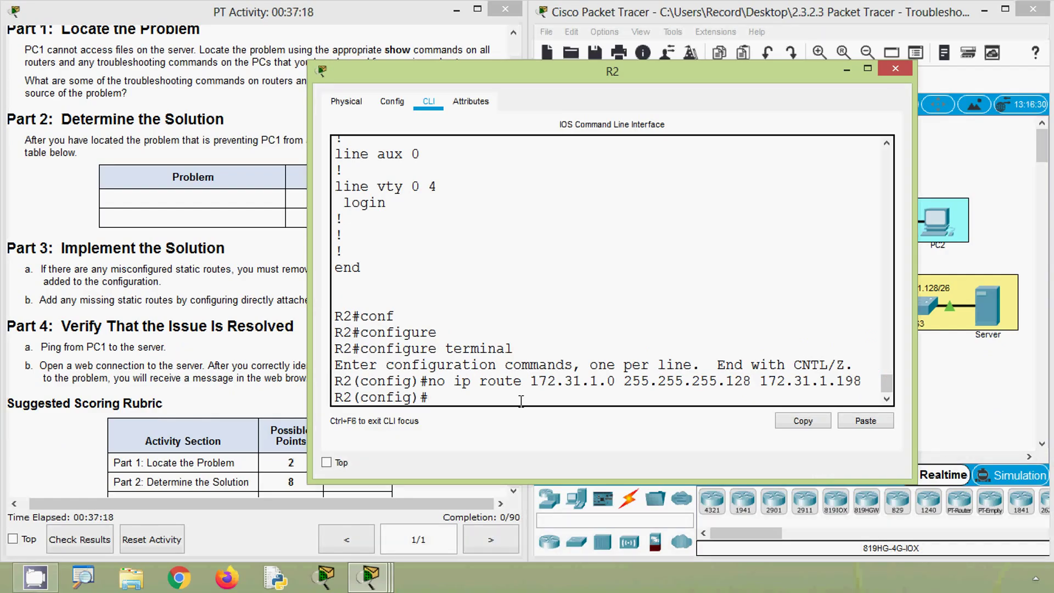
pyautogui.press('Return')
# Copy R2's second misconfigured static route from the running configuration and remove it: 172.31.1.128 255.255.255.192 172.31.1.194.
pyautogui.moveTo(887, 384); pyautogui.dragTo(904, 372)
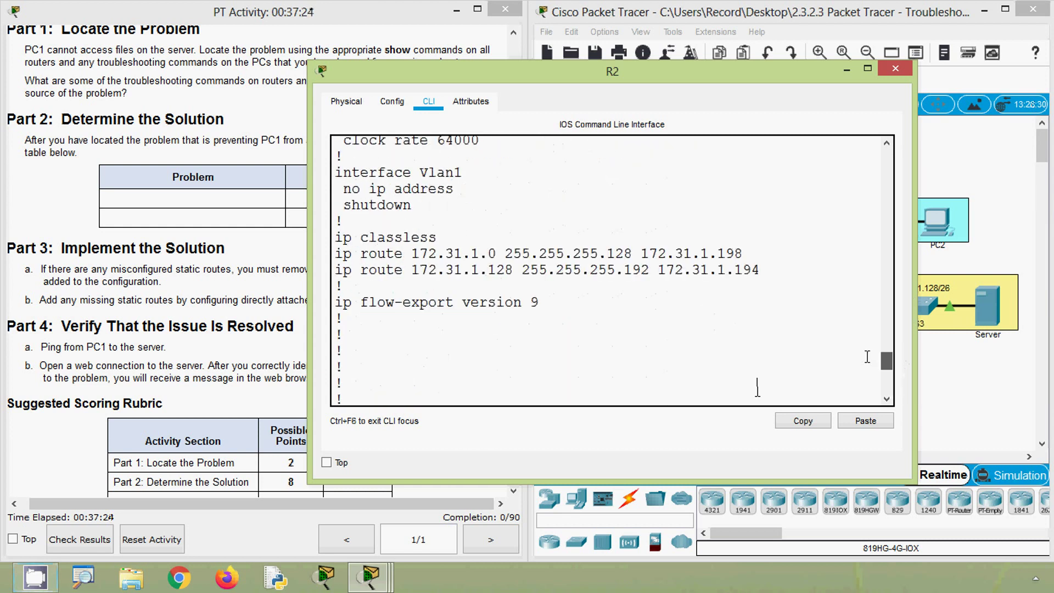
pyautogui.moveTo(762, 270); pyautogui.dragTo(332, 269)
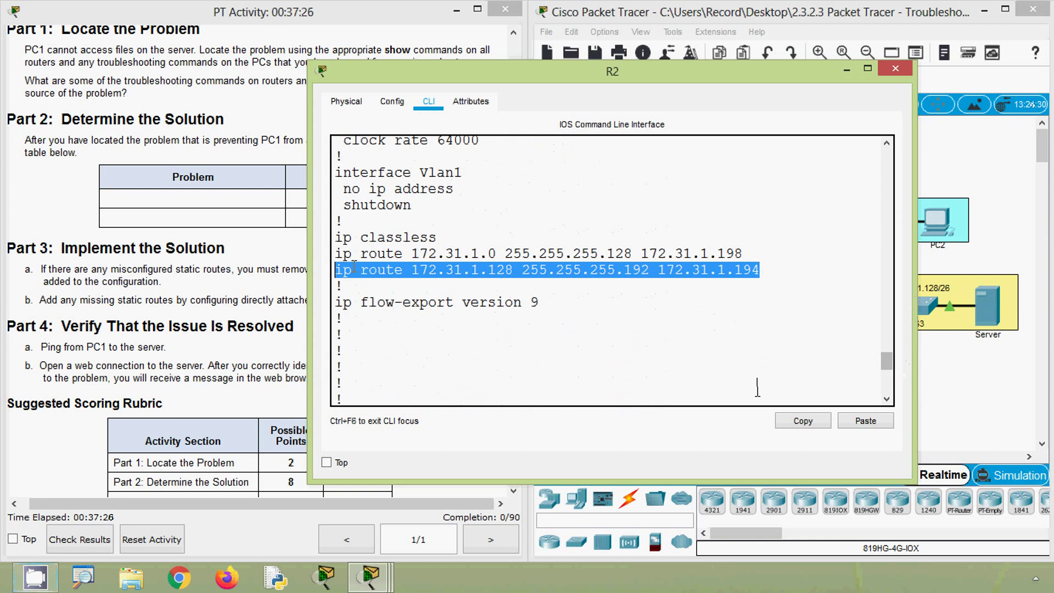
pyautogui.rightClick(359, 265)
pyautogui.click(405, 286)
pyautogui.scroll(-4, 428, 335)
pyautogui.scroll(-3, 433, 353)
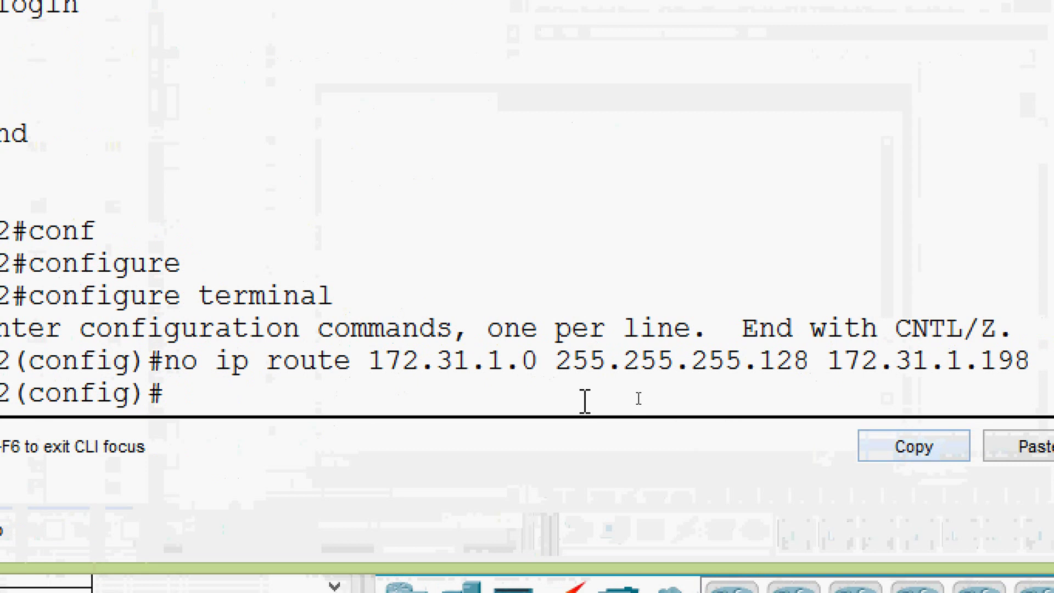
pyautogui.write('no')
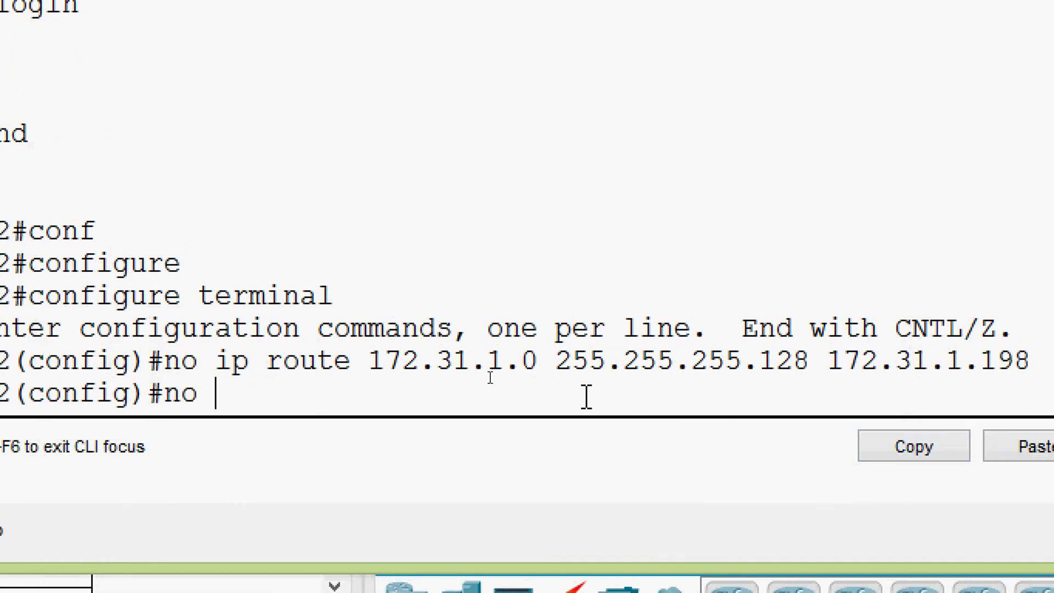
pyautogui.rightClick(243, 398)
pyautogui.click(308, 452)
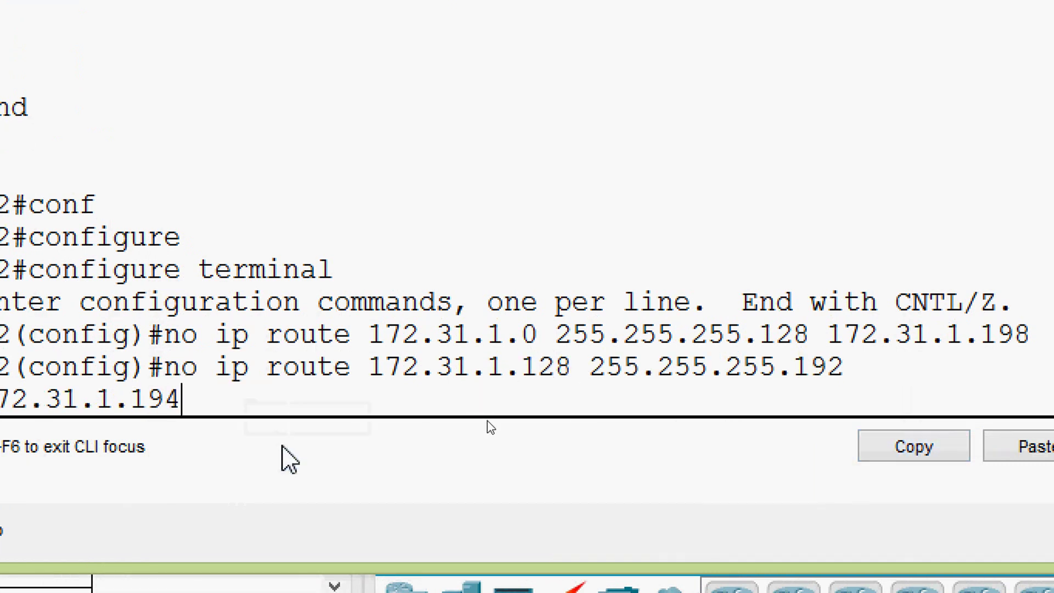
pyautogui.press('Return')
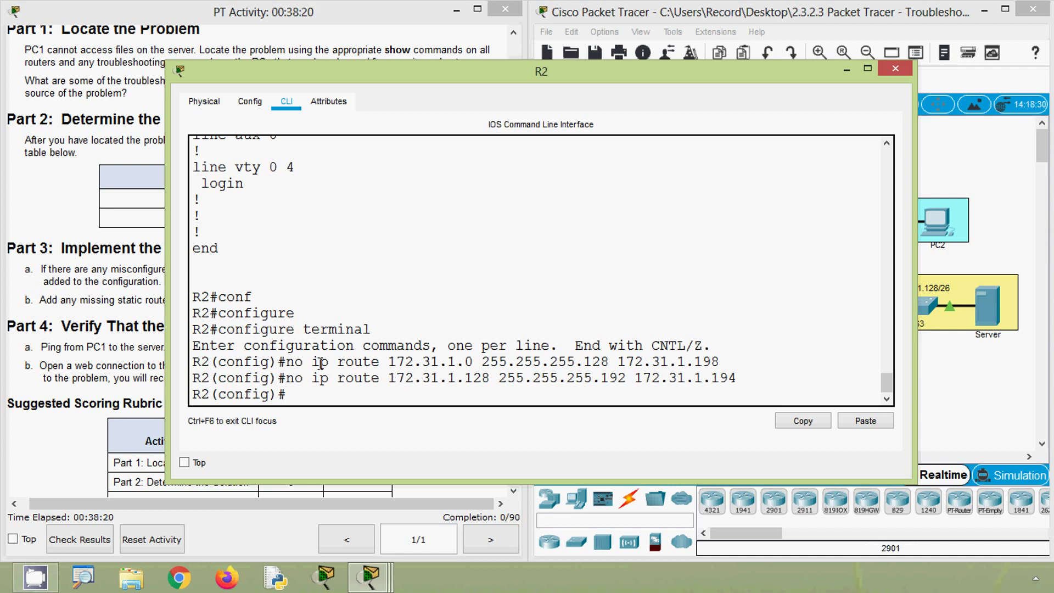
# Reuse the first removed route to add the static route 172.31.1.0 255.255.255.128 with next hop 172.31.1.194 on R2.
pyautogui.moveTo(313, 362); pyautogui.dragTo(720, 363)
pyautogui.hotkey('ctrl', 'c')
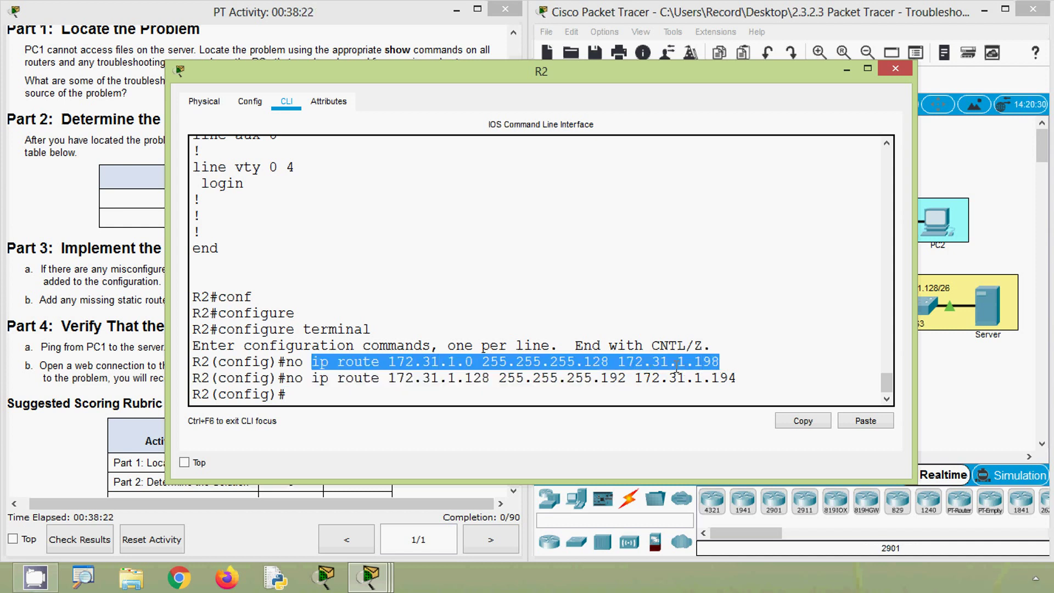
pyautogui.rightClick(674, 362)
pyautogui.click(768, 369)
pyautogui.click(320, 392)
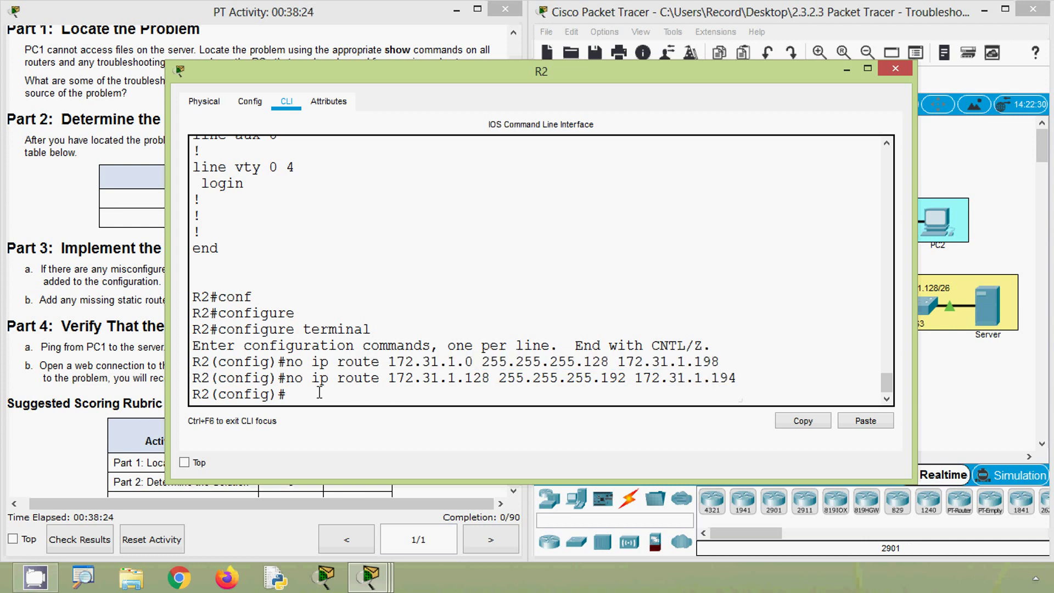
pyautogui.rightClick(312, 393)
pyautogui.click(343, 418)
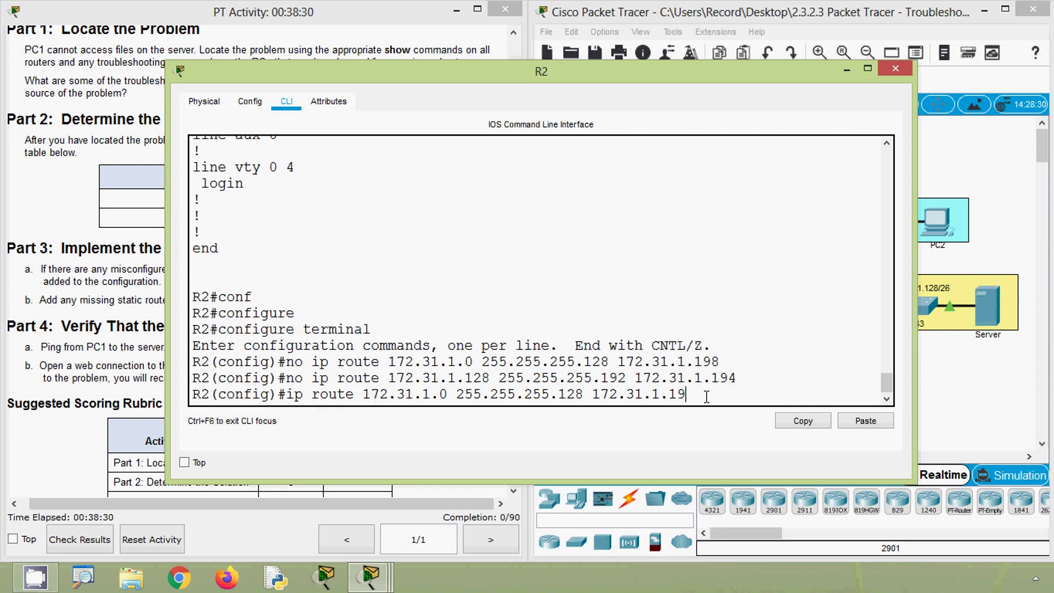
pyautogui.press('Return')
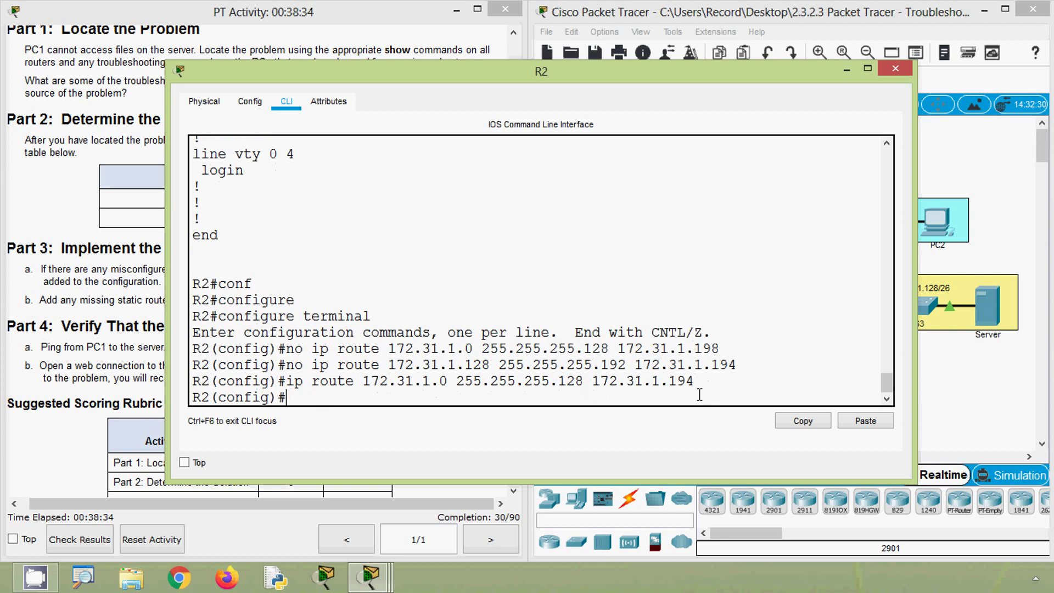
# Reuse the second removed route to add the static route 172.31.1.128 255.255.255.192 with next hop 172.31.1.198 on R2.
pyautogui.moveTo(728, 366); pyautogui.dragTo(314, 368)
pyautogui.rightClick(334, 369)
pyautogui.click(354, 377)
pyautogui.rightClick(303, 400)
pyautogui.click(327, 426)
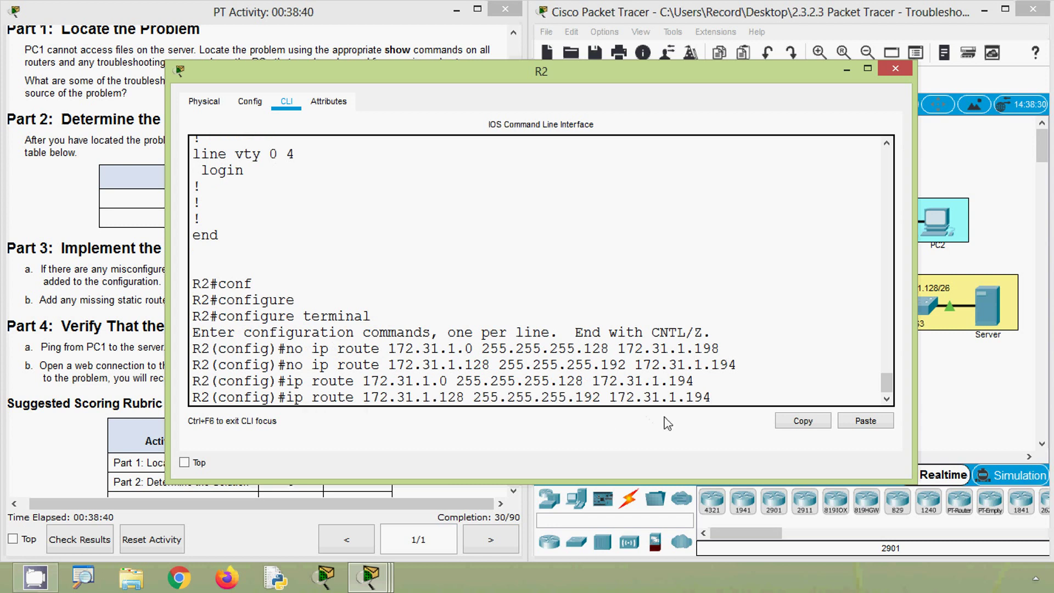
pyautogui.press('BackSpace')
pyautogui.write('8')
pyautogui.press('Return')
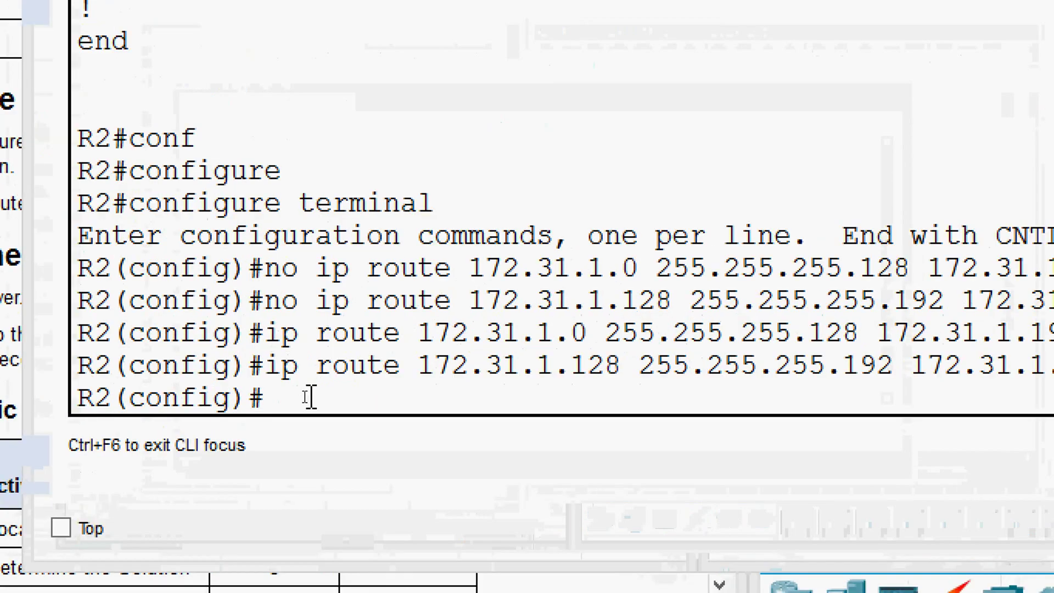
# Exit configuration mode on R2 and check its static routes with show ip route static.
pyautogui.click(305, 396)
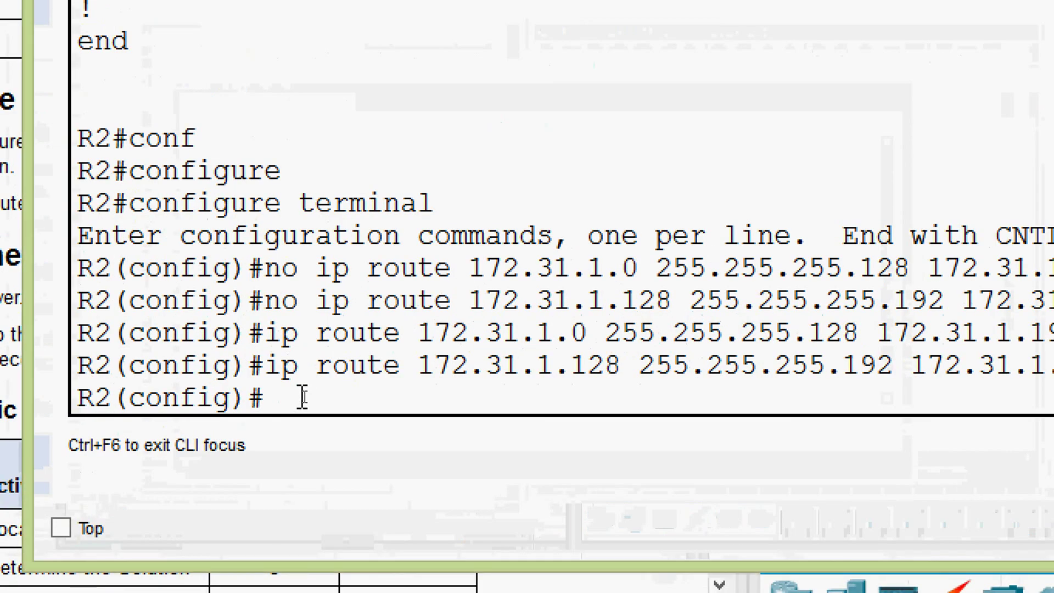
pyautogui.write('!')
pyautogui.hotkey('ctrl', 'z')
pyautogui.press('Return')
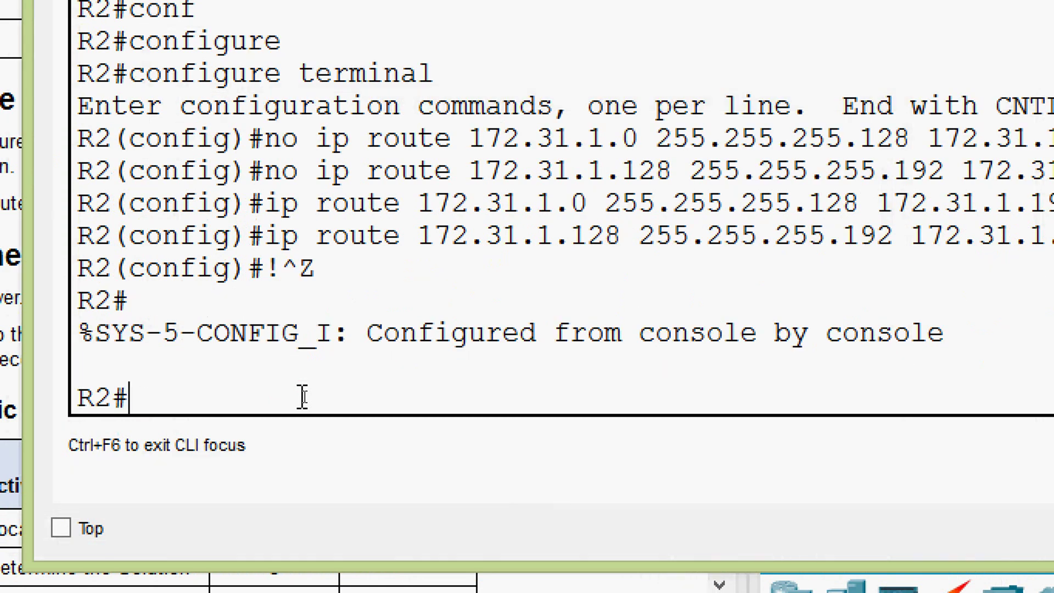
pyautogui.write('sh')
pyautogui.press('Tab')
pyautogui.write('ip rou')
pyautogui.press('Tab')
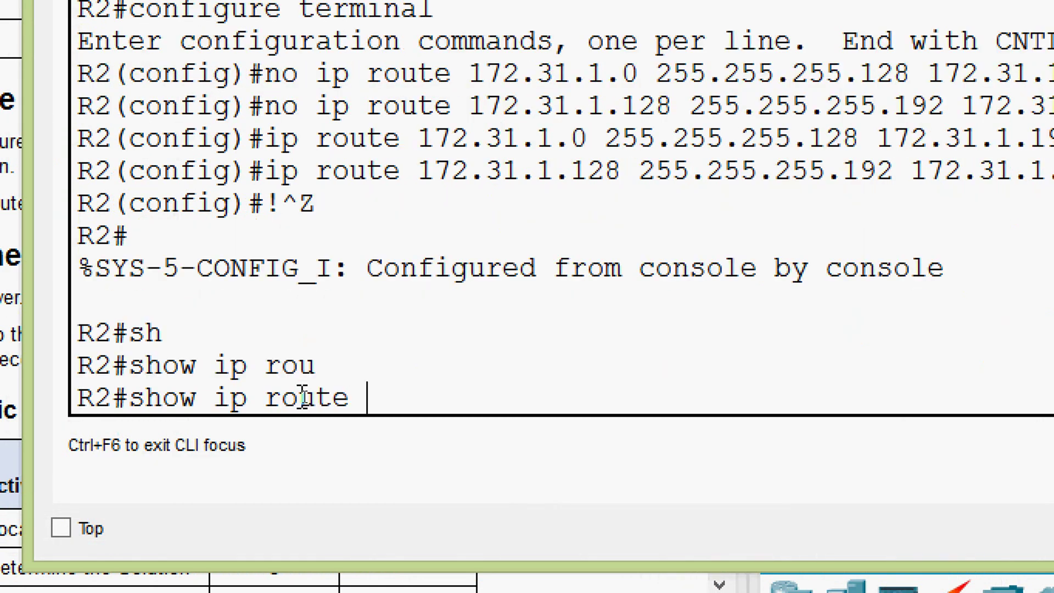
pyautogui.write('st')
pyautogui.press('Tab')
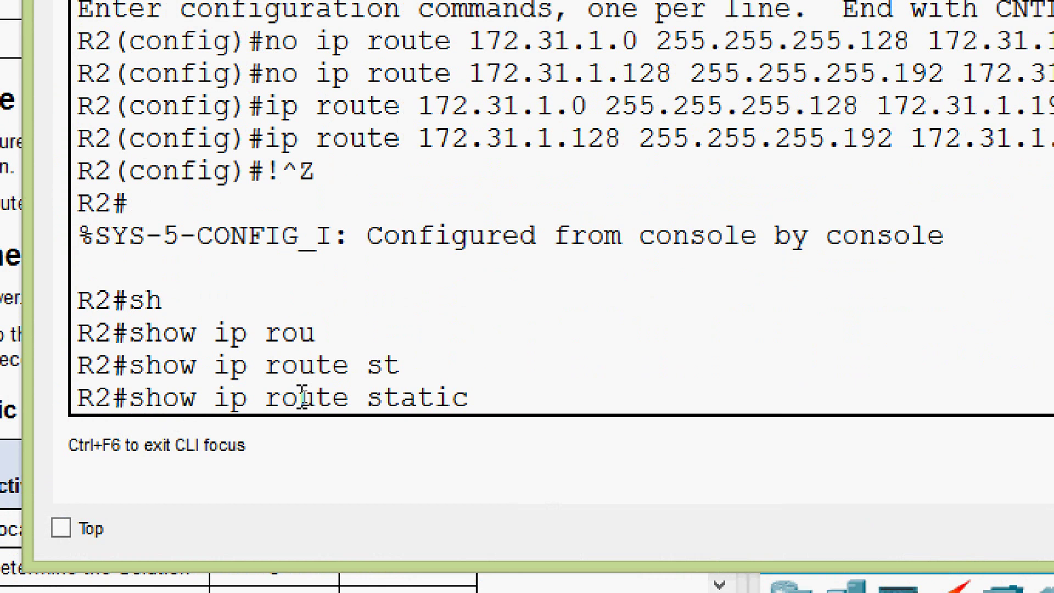
pyautogui.press('Return')
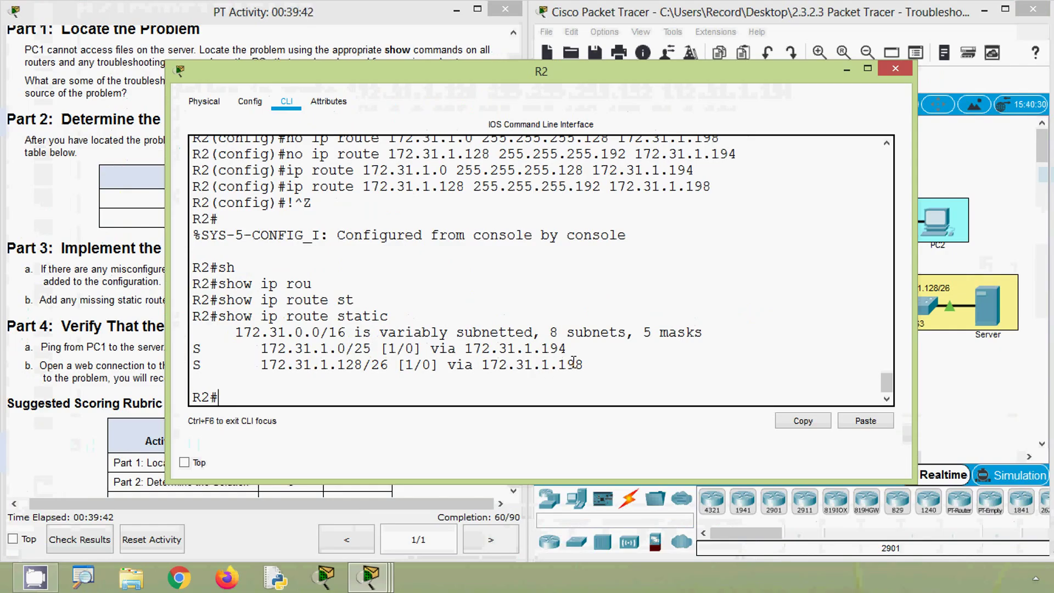
pyautogui.moveTo(872, 336); pyautogui.dragTo(56, 302)
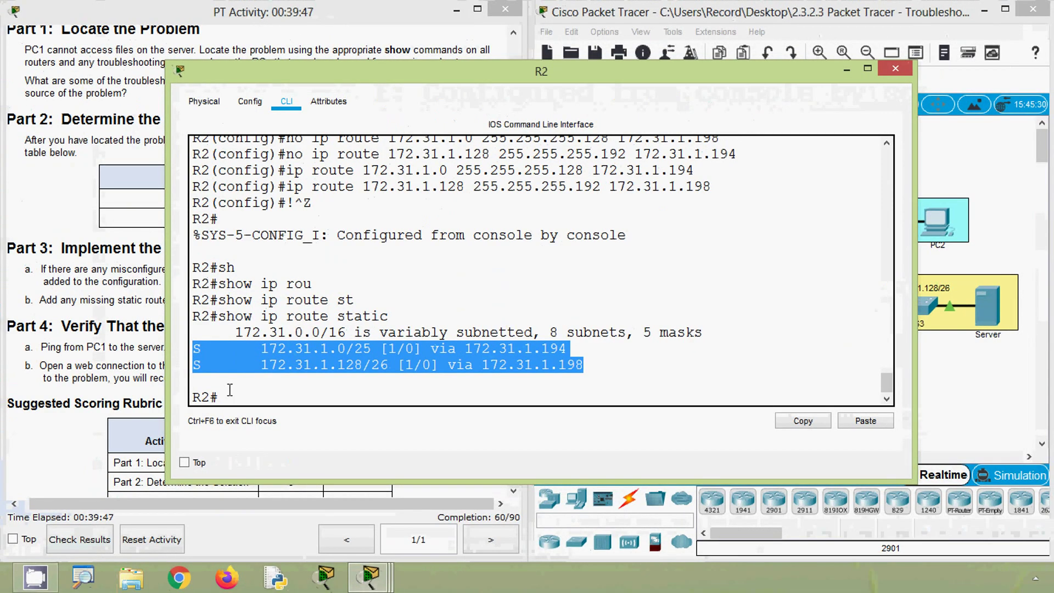
pyautogui.click(203, 406)
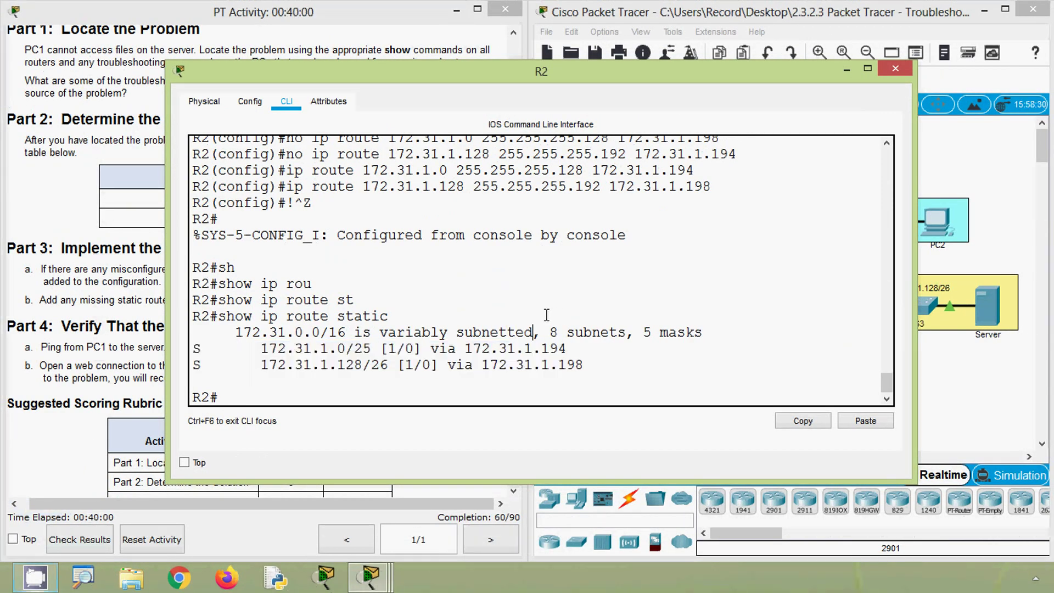
# Switch from R2's window to R3's command line and enter global configuration mode.
pyautogui.click(895, 68)
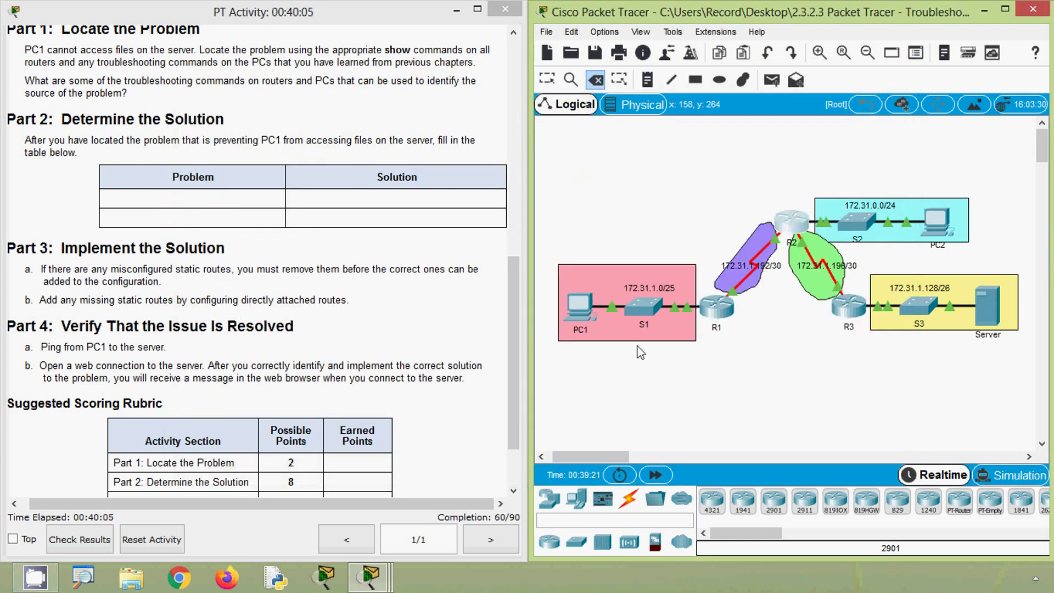
pyautogui.click(851, 315)
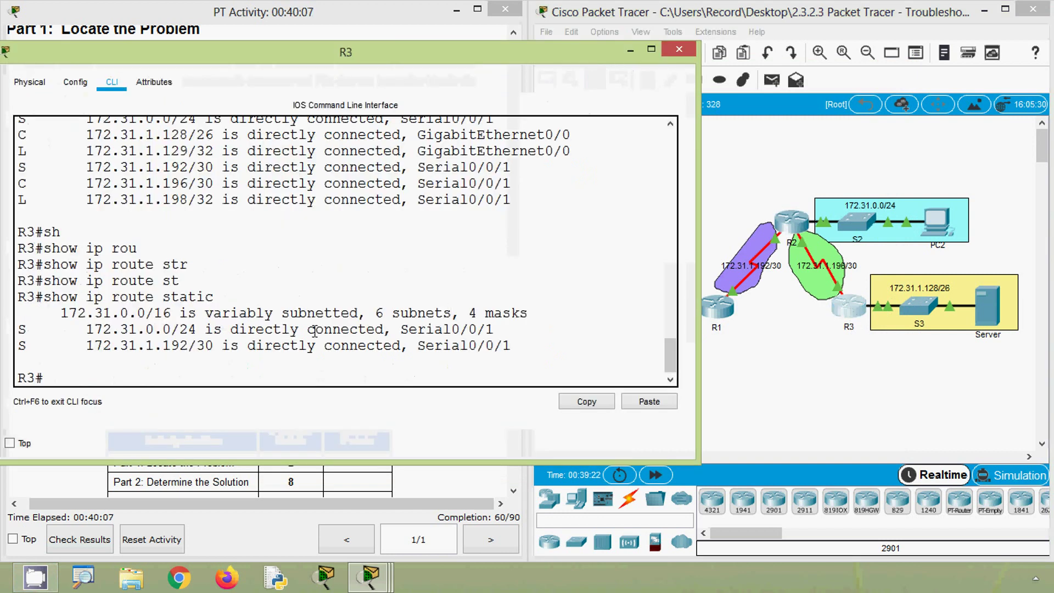
pyautogui.moveTo(280, 58); pyautogui.dragTo(527, 82)
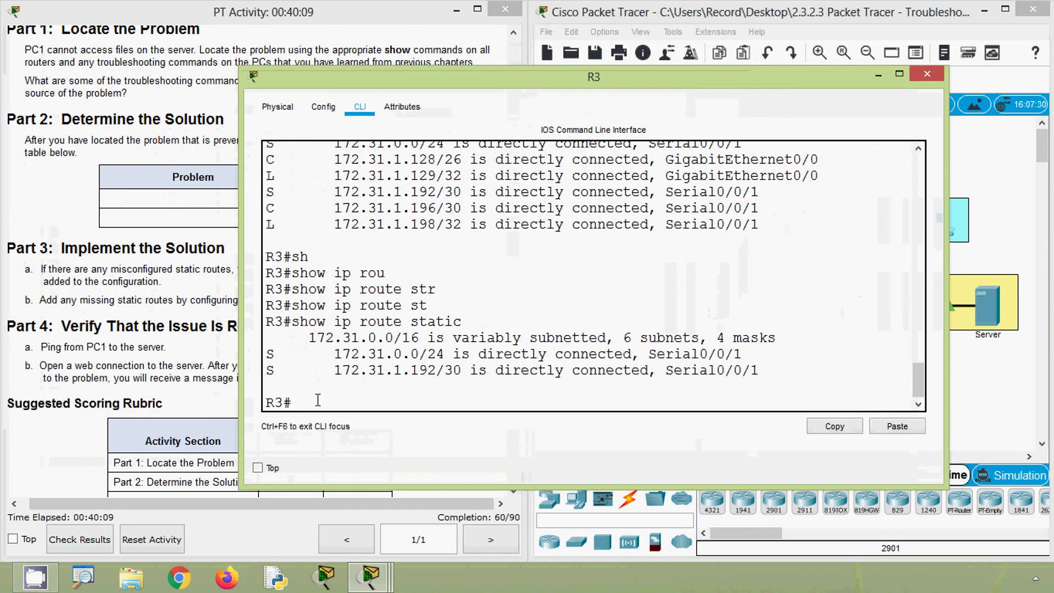
pyautogui.write('conf')
pyautogui.press('Tab')
pyautogui.press('Tab')
pyautogui.press('Return')
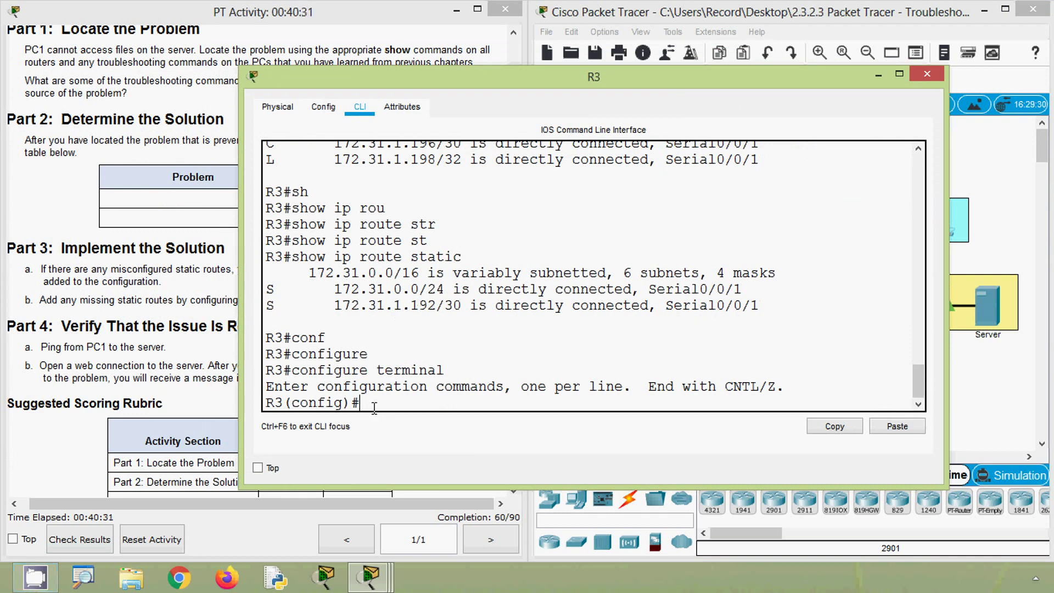
# Start an ip route command on R3 with its parameter help, and shift and narrow R3's window to uncover the network topology.
pyautogui.write('ip route')
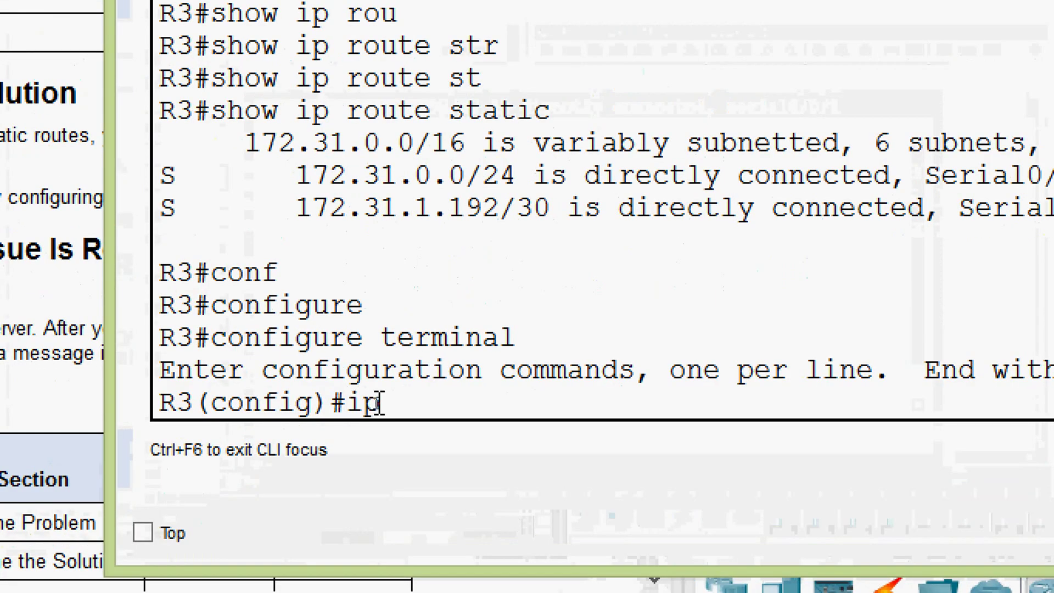
pyautogui.press('Tab')
pyautogui.write('?')
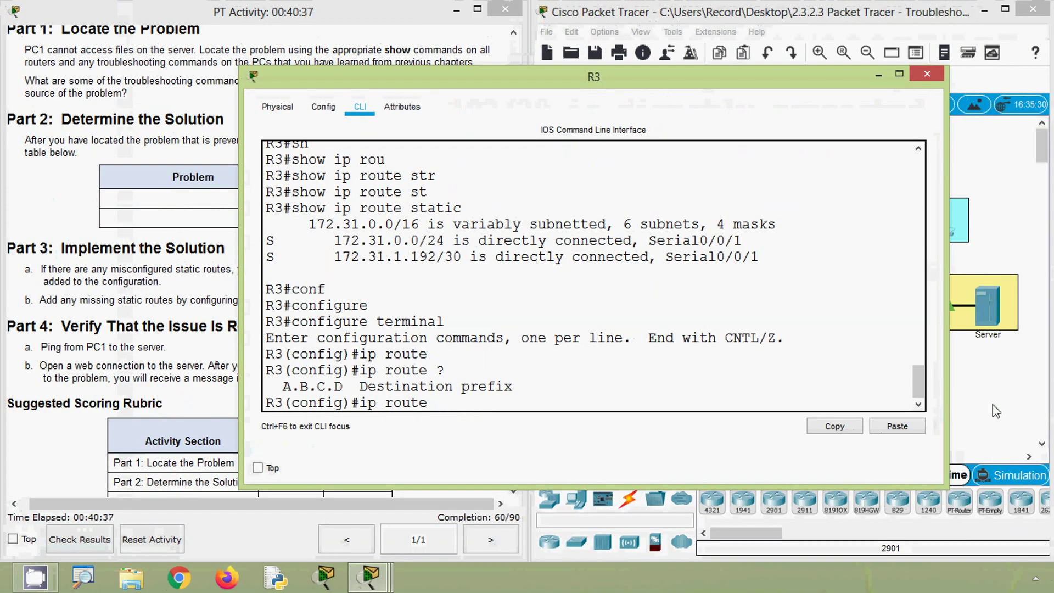
pyautogui.click(996, 411)
pyautogui.moveTo(481, 84); pyautogui.dragTo(339, 73)
pyautogui.moveTo(803, 329); pyautogui.dragTo(601, 344)
pyautogui.scroll(-10, 367, 383)
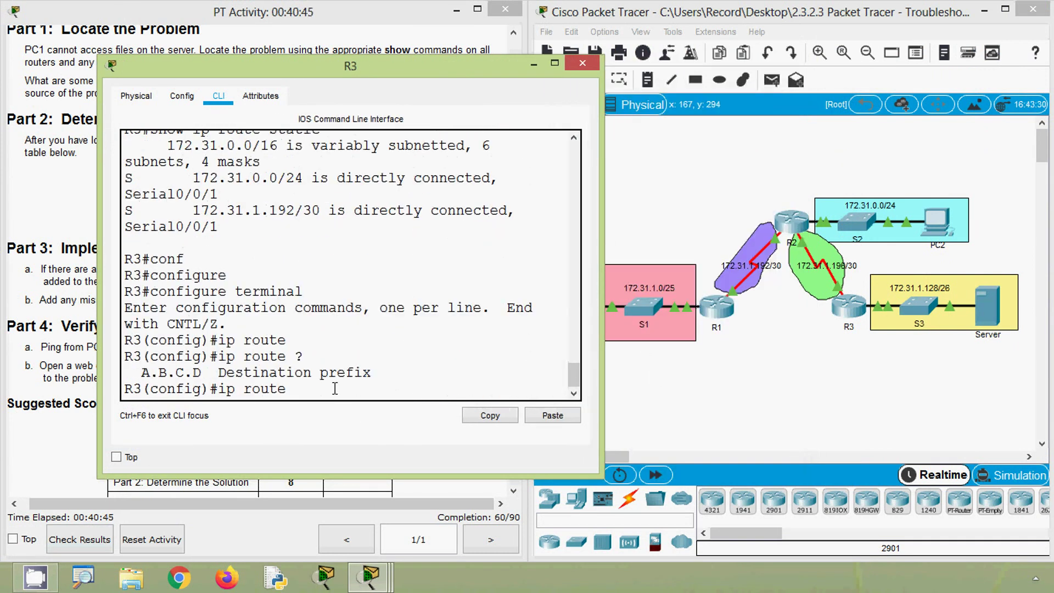
# Enter destination network 172.31.1.0 with mask 255.255.255.128 for R3's static route, and list the available next-hop options.
pyautogui.write('172.31.1.0')
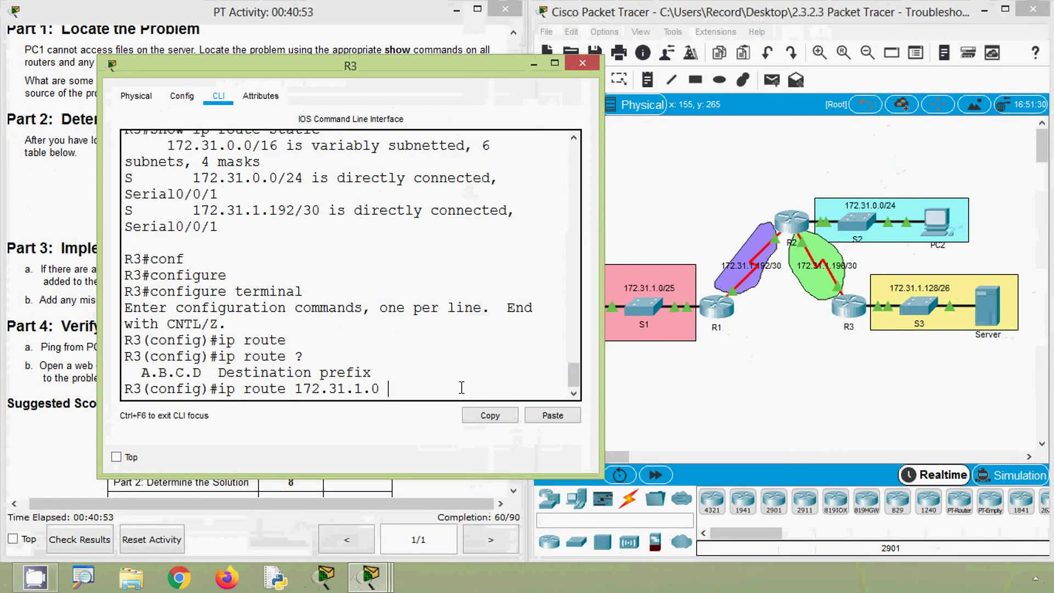
pyautogui.write('?')
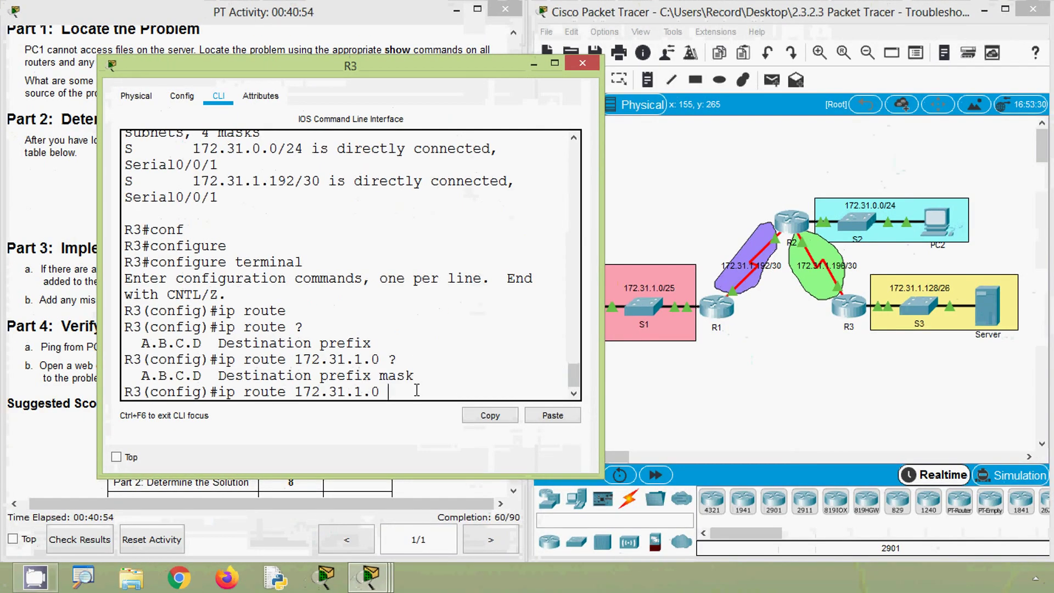
pyautogui.write('255')
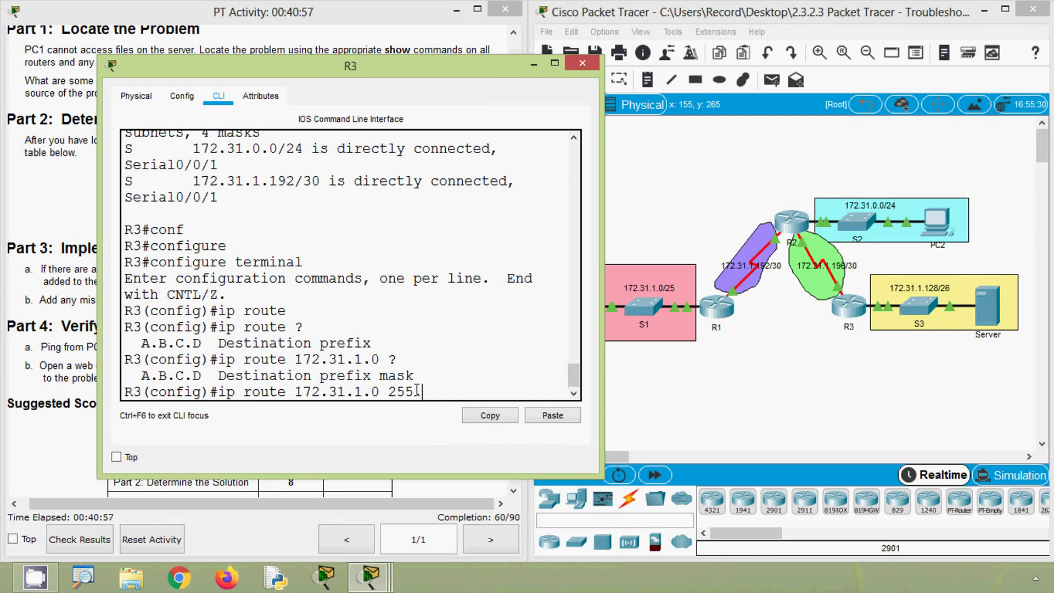
pyautogui.write('.255.255')
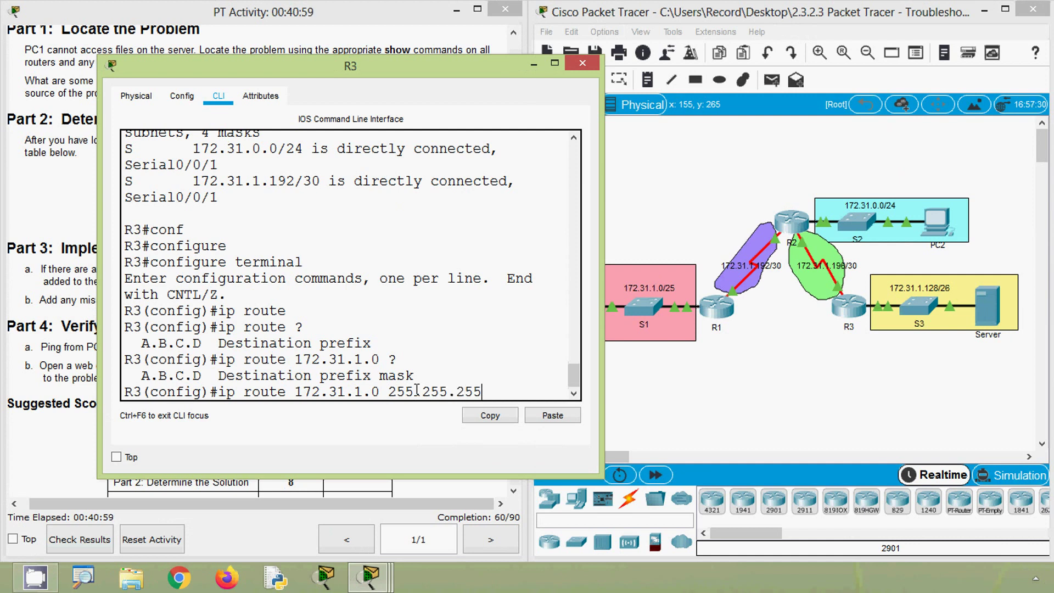
pyautogui.write('.128 ?')
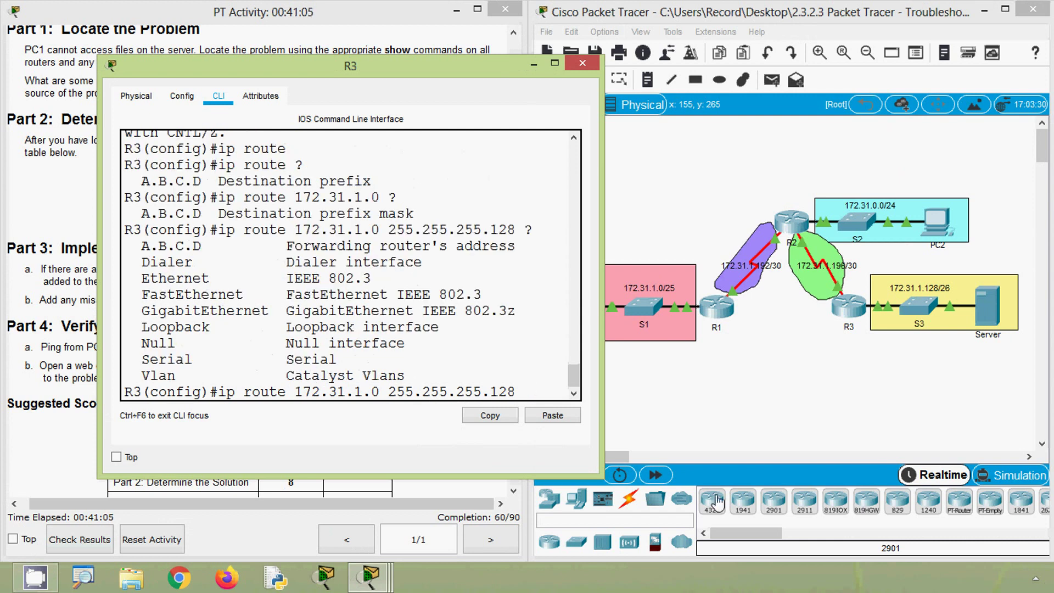
# Check R3's link interface in the topology, widen R3's window, and complete the static route with exit interface serial 0/0/1.
pyautogui.click(833, 391)
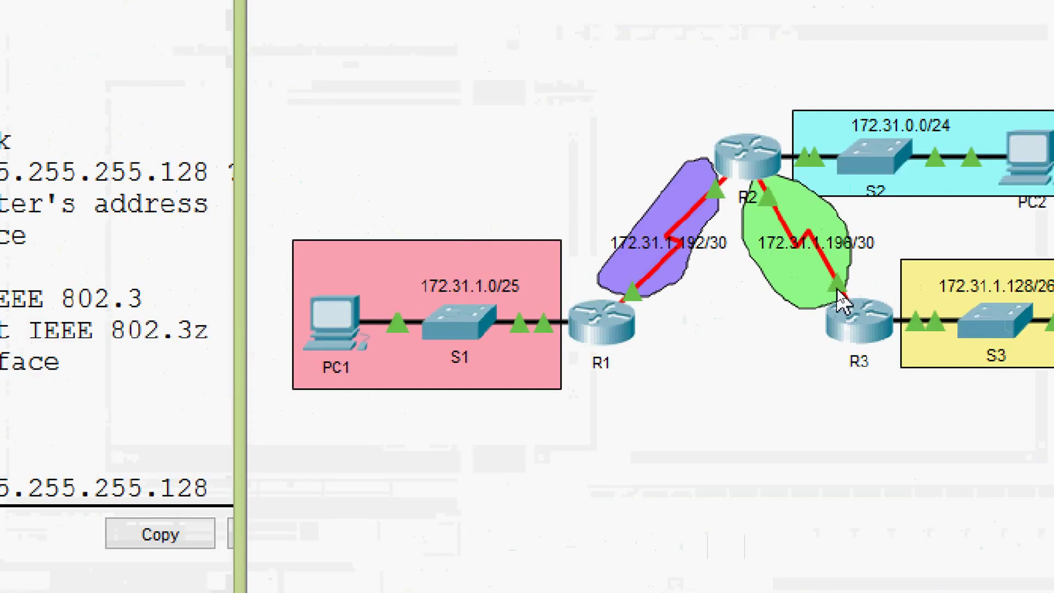
pyautogui.click(845, 307)
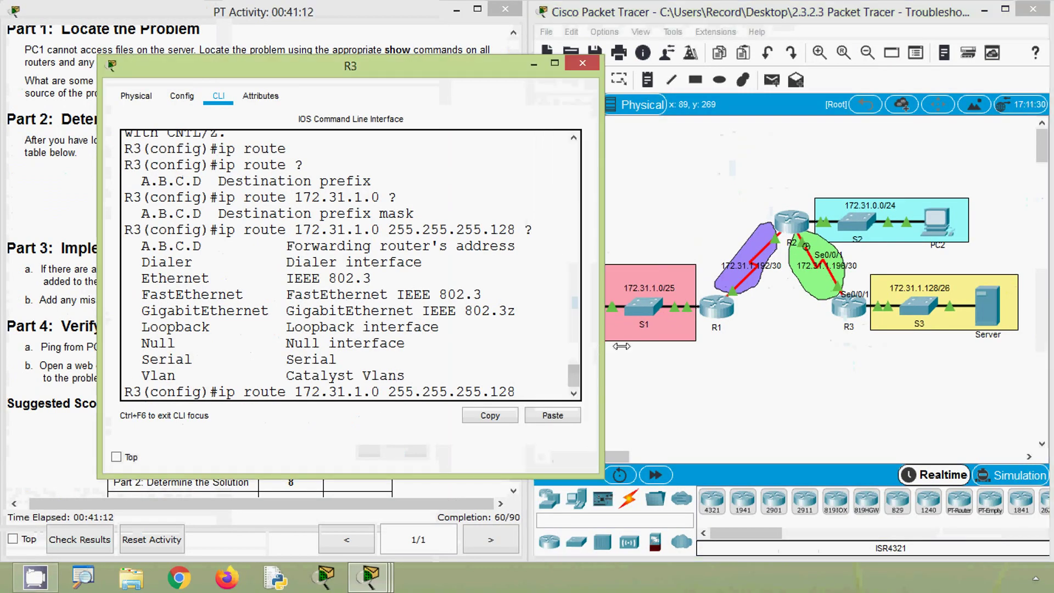
pyautogui.moveTo(601, 351); pyautogui.dragTo(908, 352)
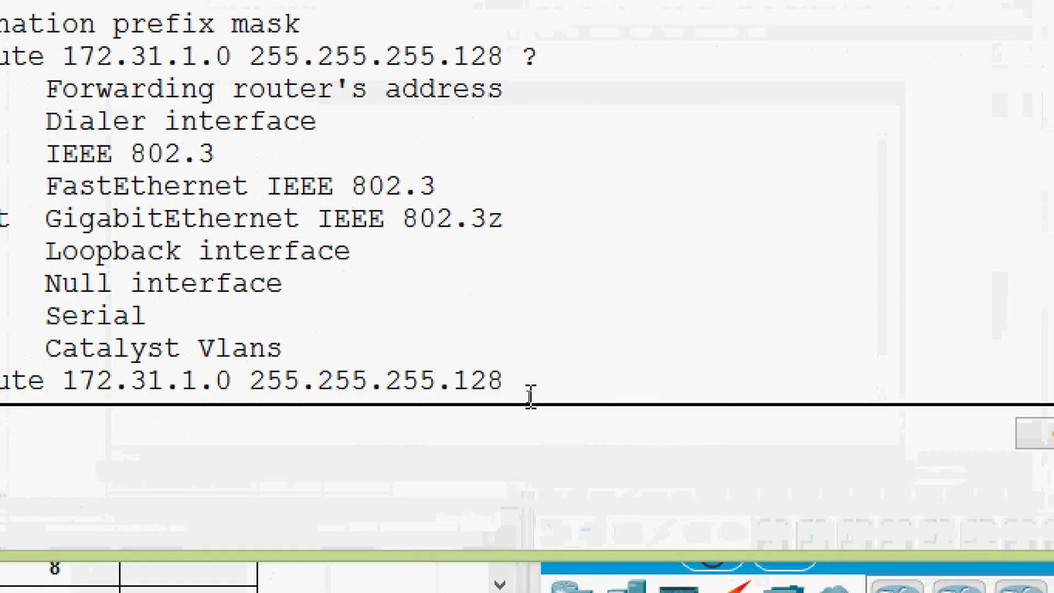
pyautogui.write('ser')
pyautogui.press('Tab')
pyautogui.write('0/0/1')
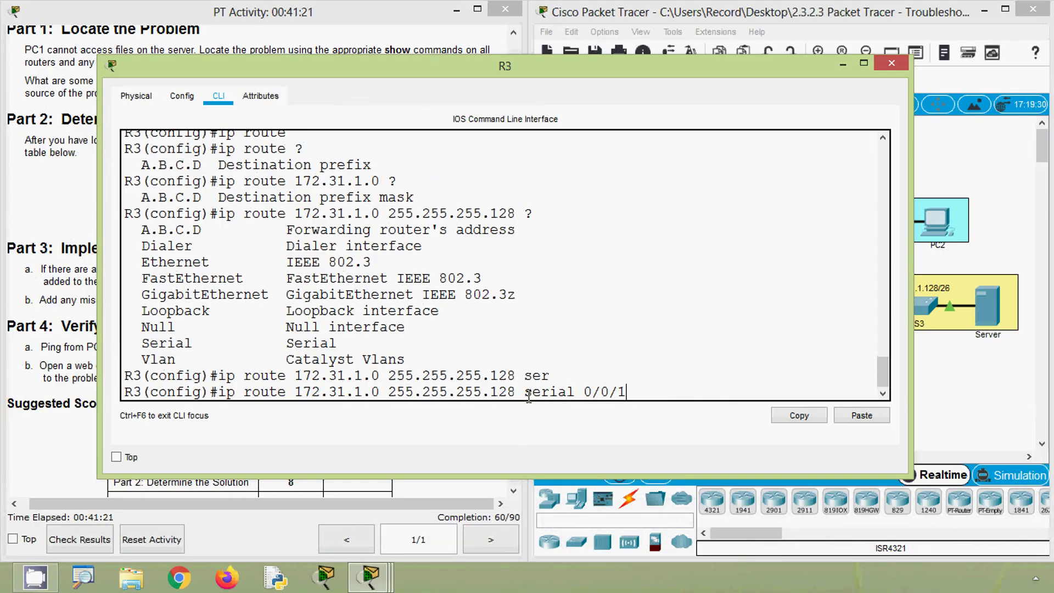
pyautogui.press('Return')
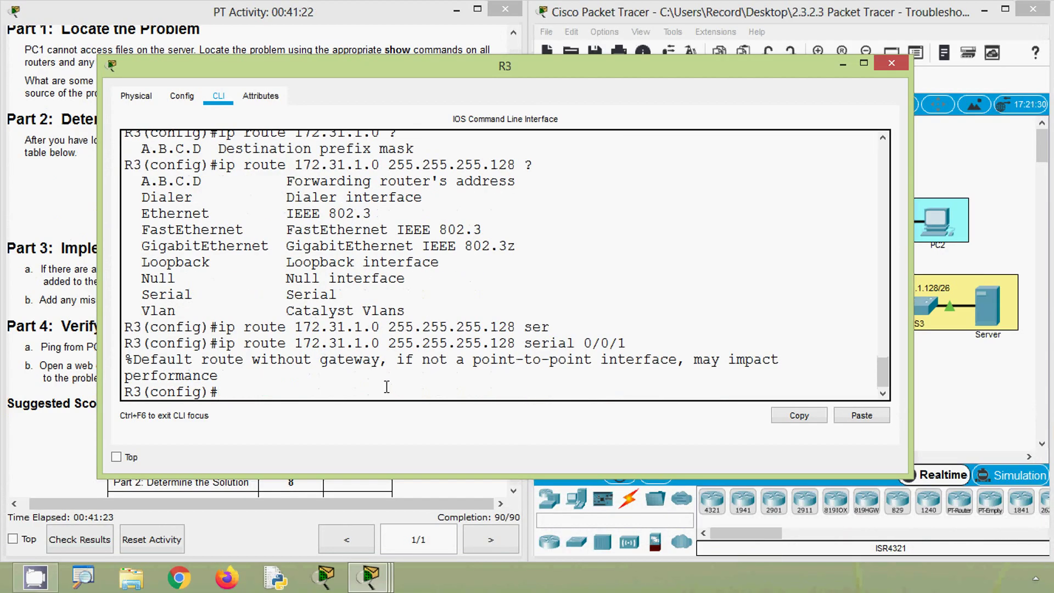
# Exit global configuration mode on R3 back to the privileged prompt.
pyautogui.press('Return')
pyautogui.press('Return')
pyautogui.write('!')
pyautogui.hotkey('ctrl', 'z')
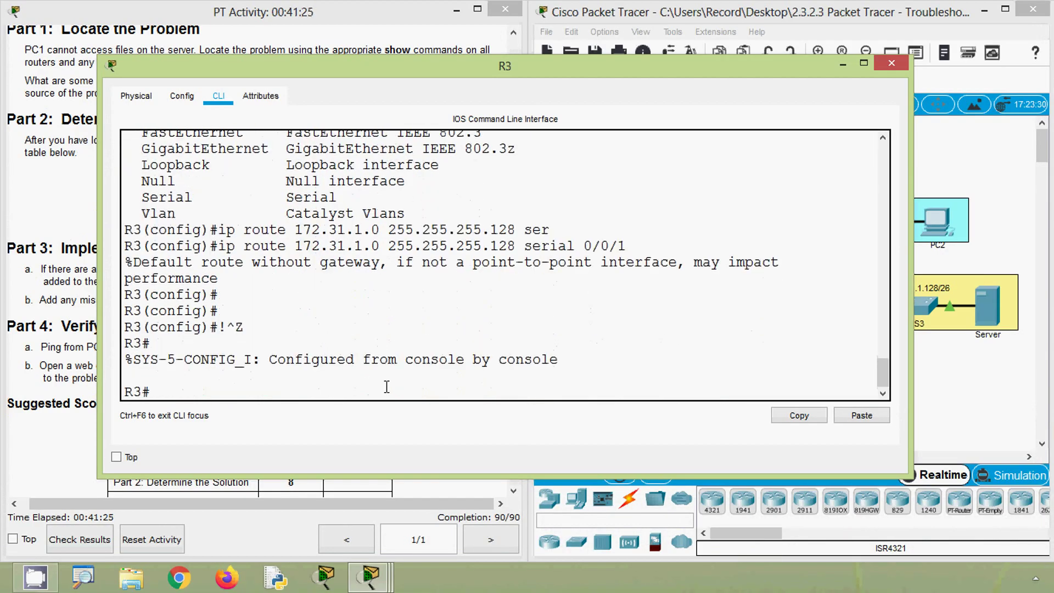
pyautogui.press('Return')
pyautogui.press('Return')
pyautogui.press('Return')
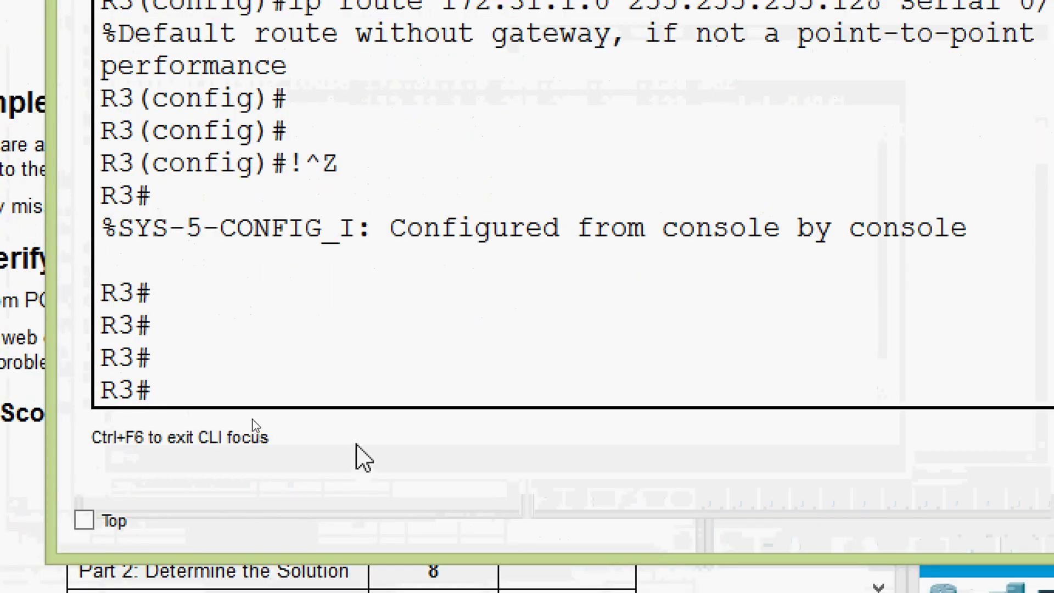
# Check R3's static routes with show ip route static and examine the 172.31.1.0/25 entry.
pyautogui.write('sh')
pyautogui.press('Tab')
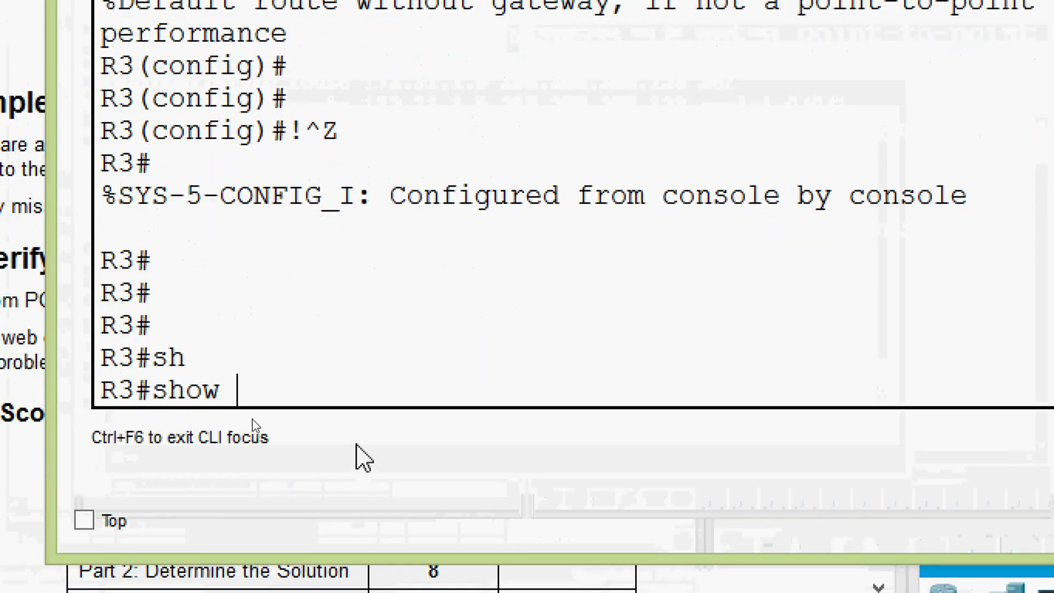
pyautogui.write('ip route')
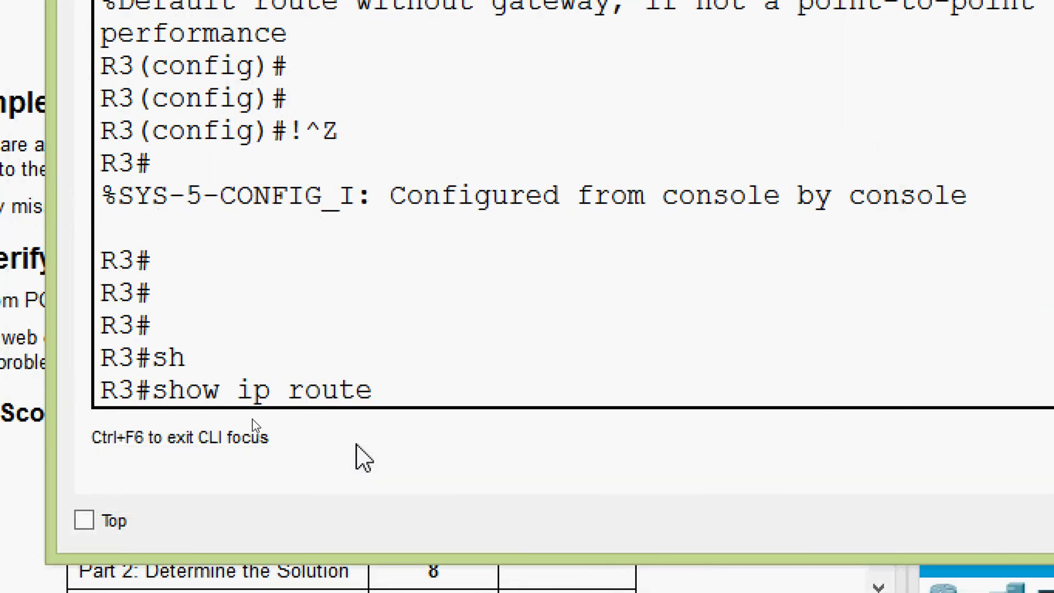
pyautogui.press('Tab')
pyautogui.write('st')
pyautogui.press('Tab')
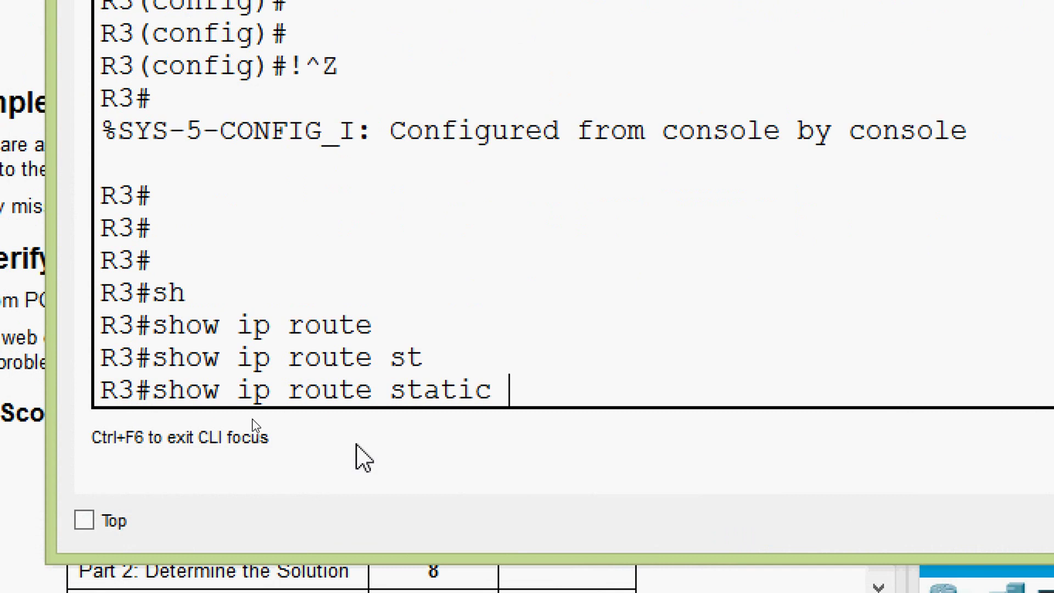
pyautogui.press('Return')
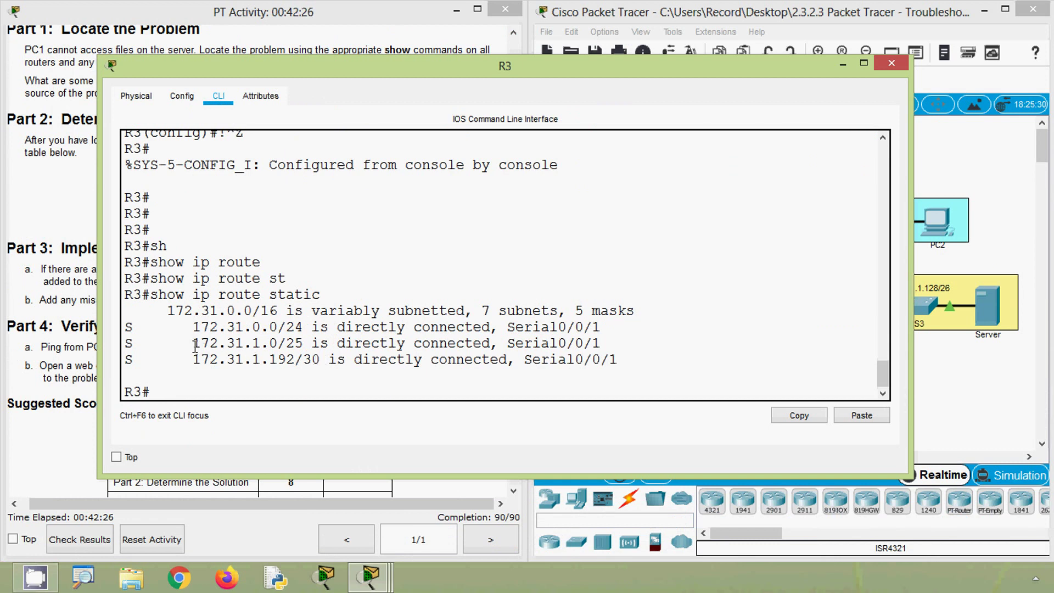
pyautogui.moveTo(195, 346); pyautogui.dragTo(629, 344)
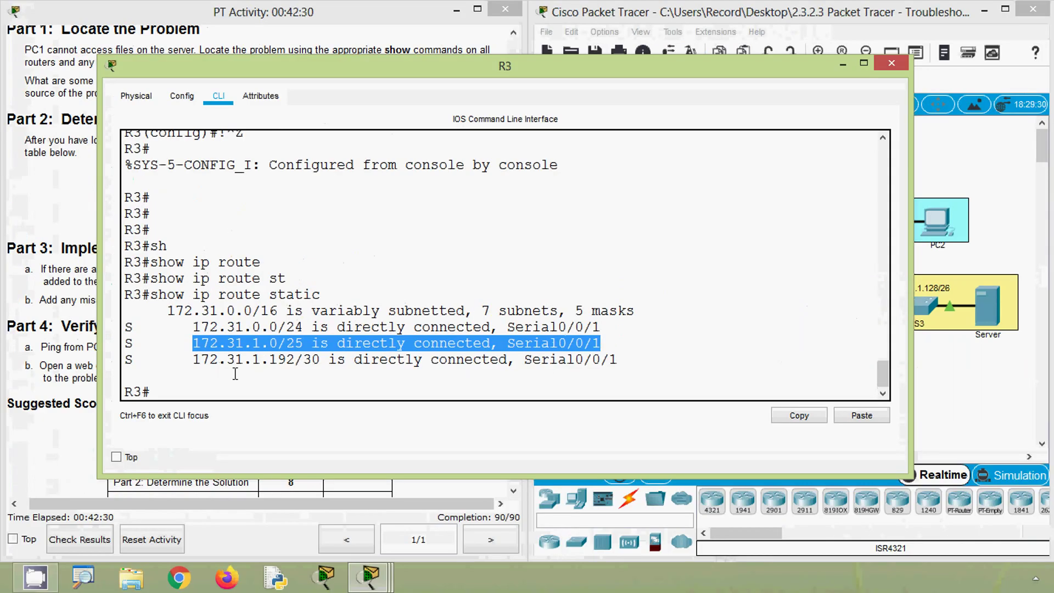
pyautogui.click(276, 404)
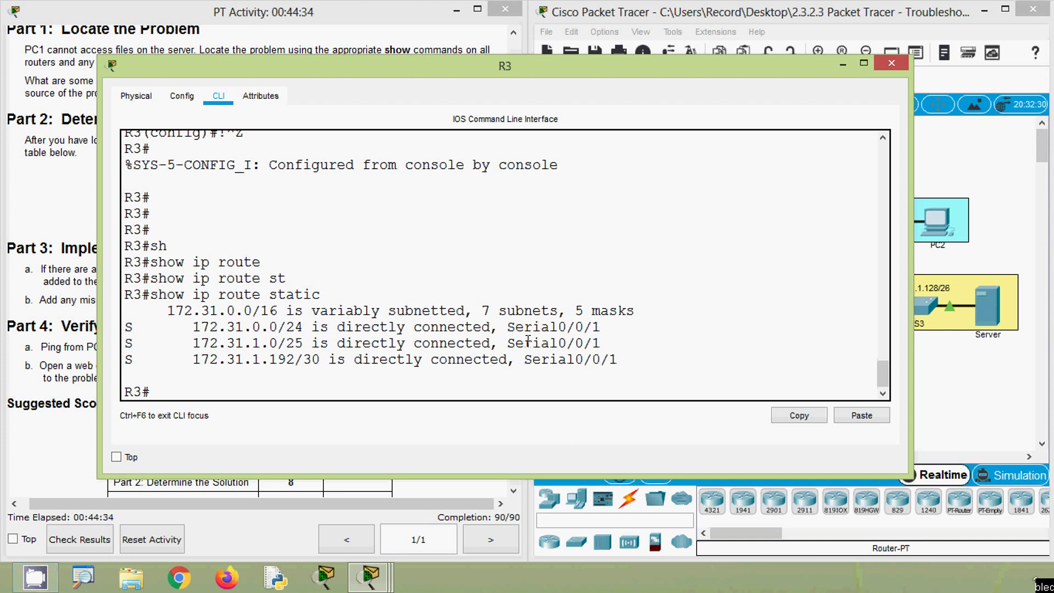
# Close R3's window and copy the server's IPv4 address from the activity's addressing table.
pyautogui.click(890, 62)
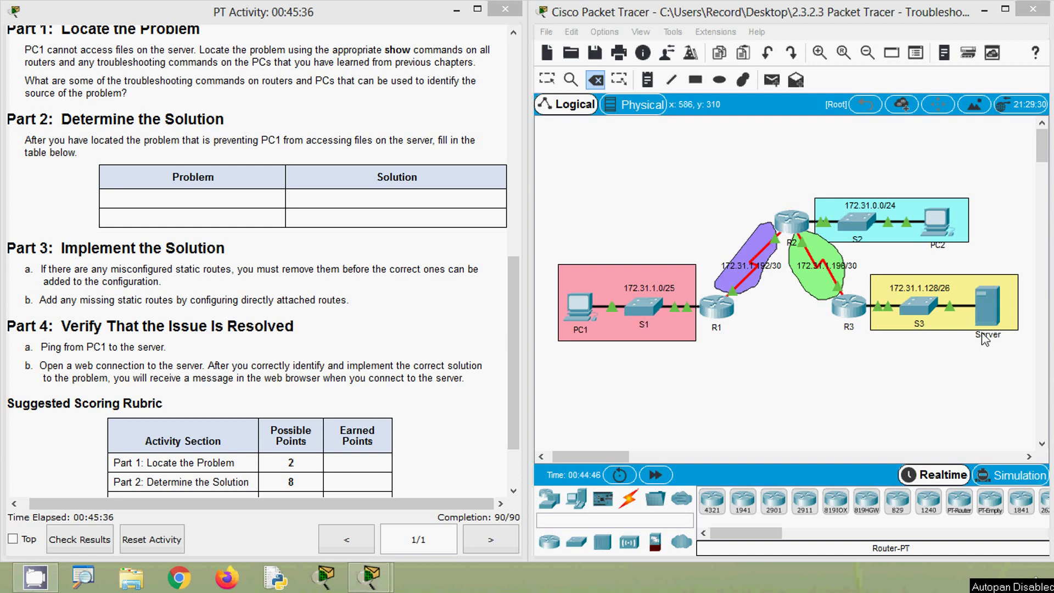
pyautogui.click(512, 268)
pyautogui.moveTo(511, 269); pyautogui.dragTo(510, 105)
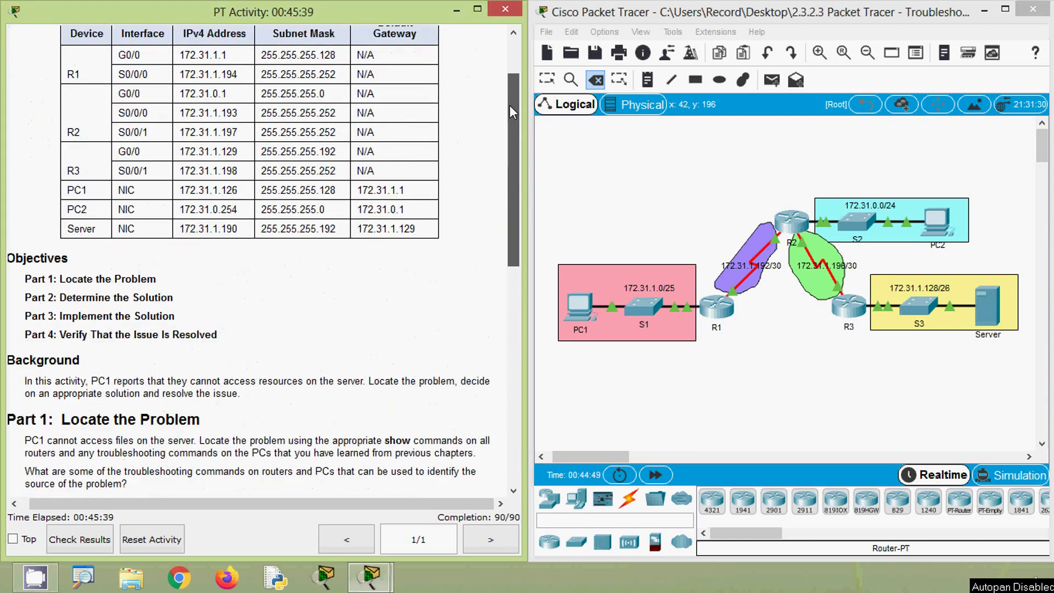
pyautogui.doubleClick(234, 229)
pyautogui.hotkey('ctrl', 'c')
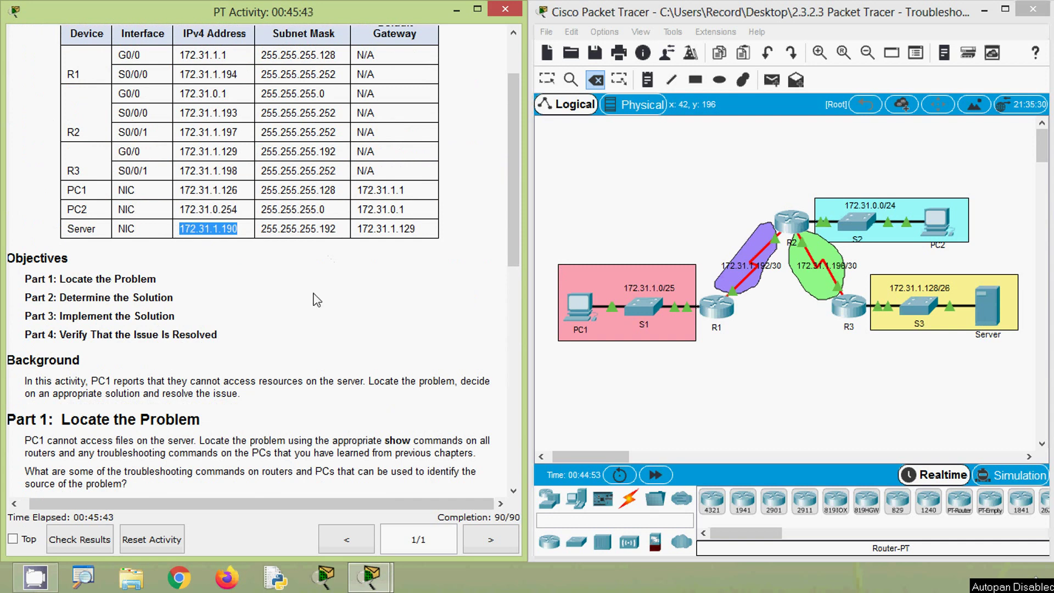
# Ping the server at 172.31.1.190 from PC1's Command Prompt, using the copied address, and close PC1's window.
pyautogui.click(574, 399)
pyautogui.click(579, 307)
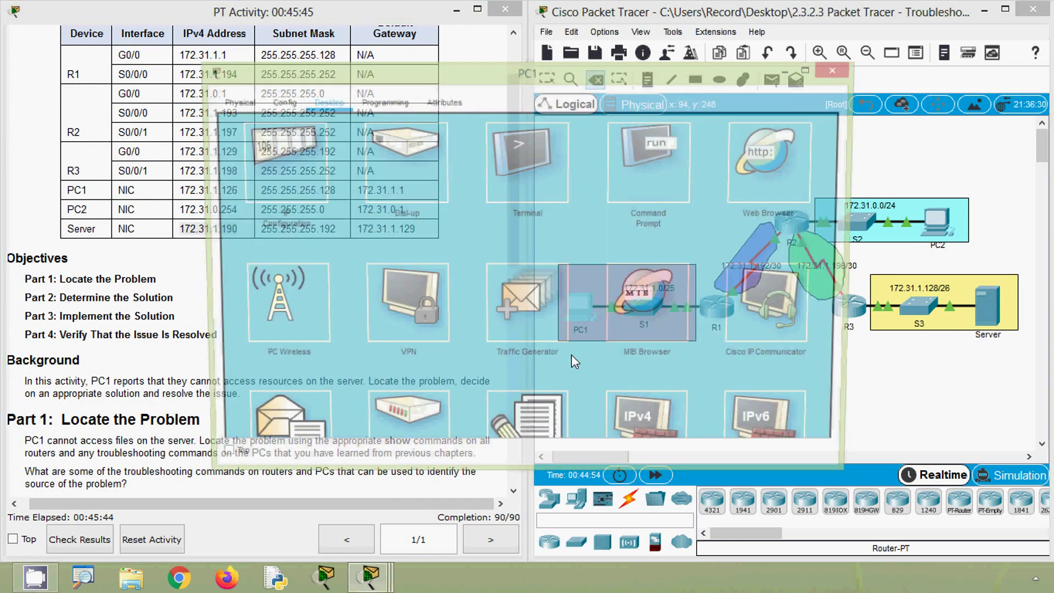
pyautogui.click(619, 190)
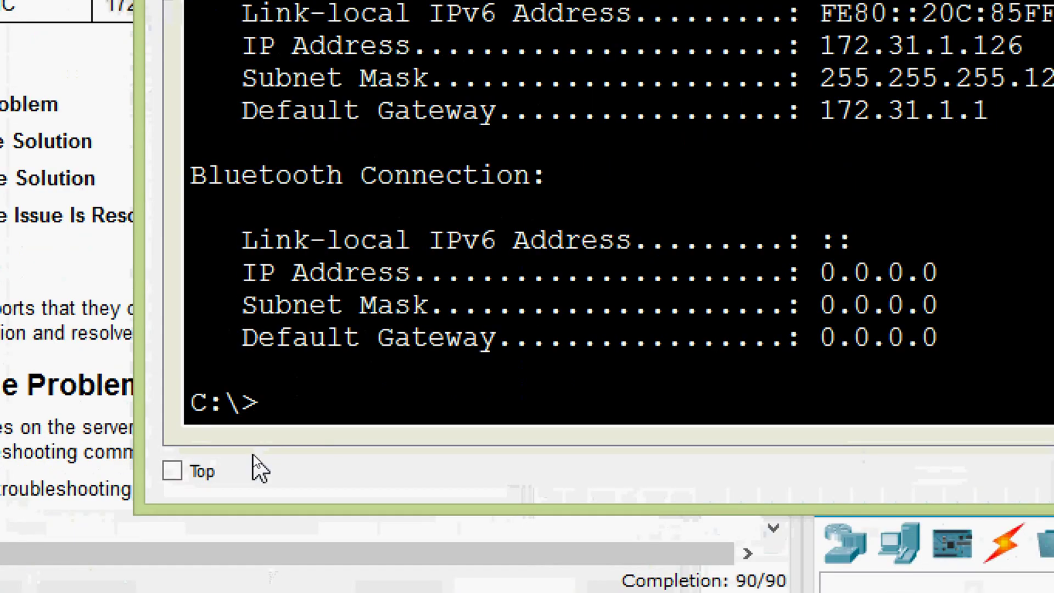
pyautogui.write('ping')
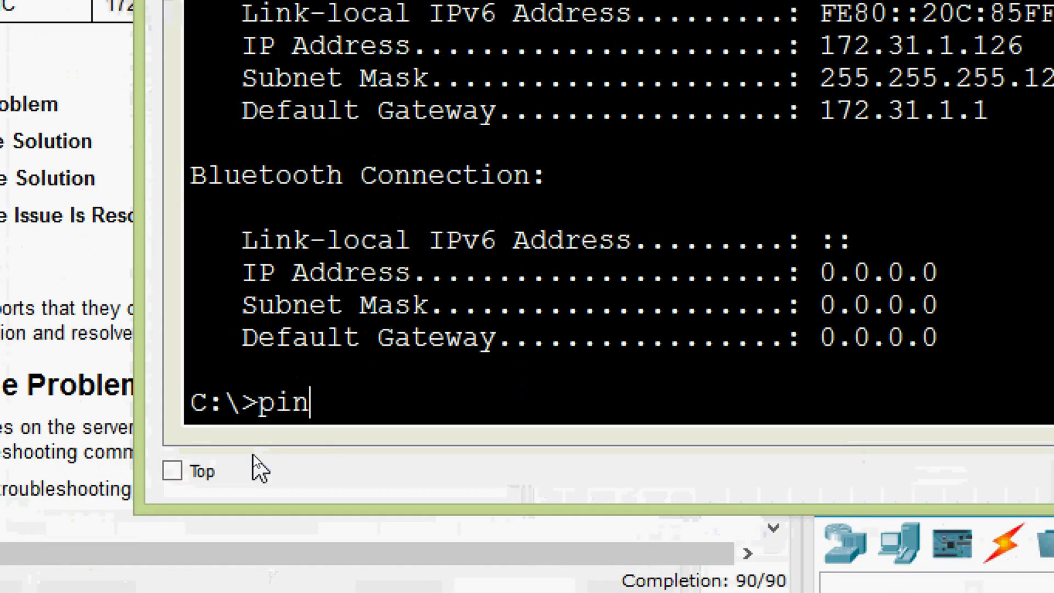
pyautogui.rightClick(398, 417)
pyautogui.click(436, 461)
pyautogui.press('Return')
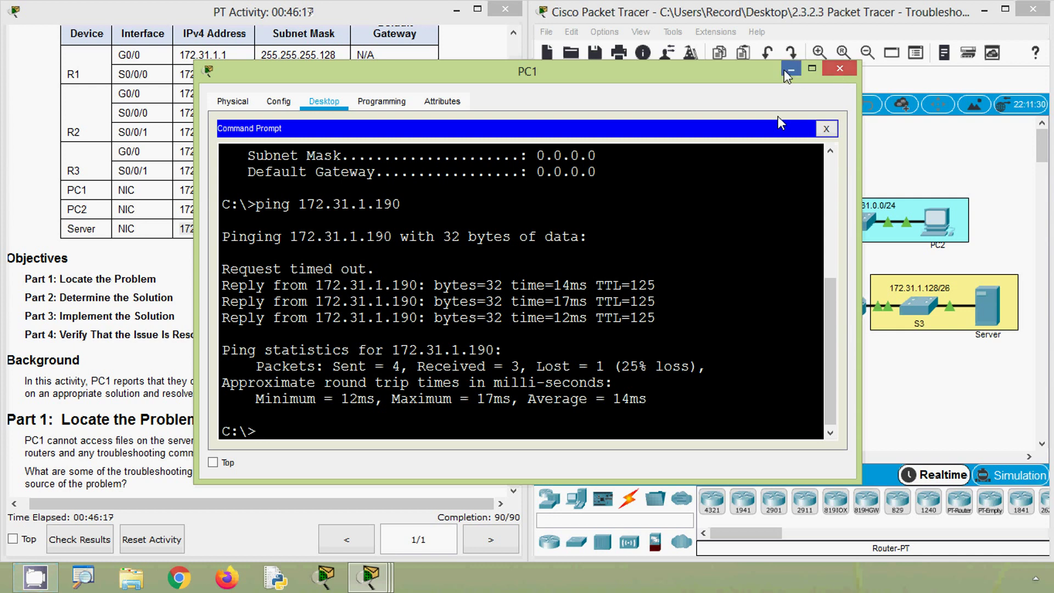
pyautogui.click(838, 70)
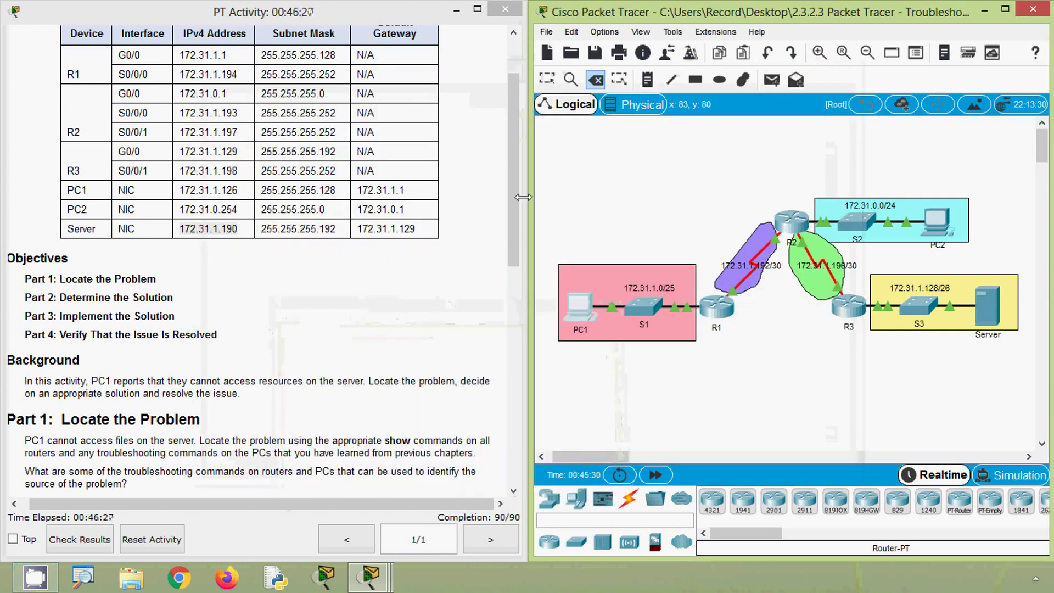
pyautogui.moveTo(515, 198); pyautogui.dragTo(516, 412)
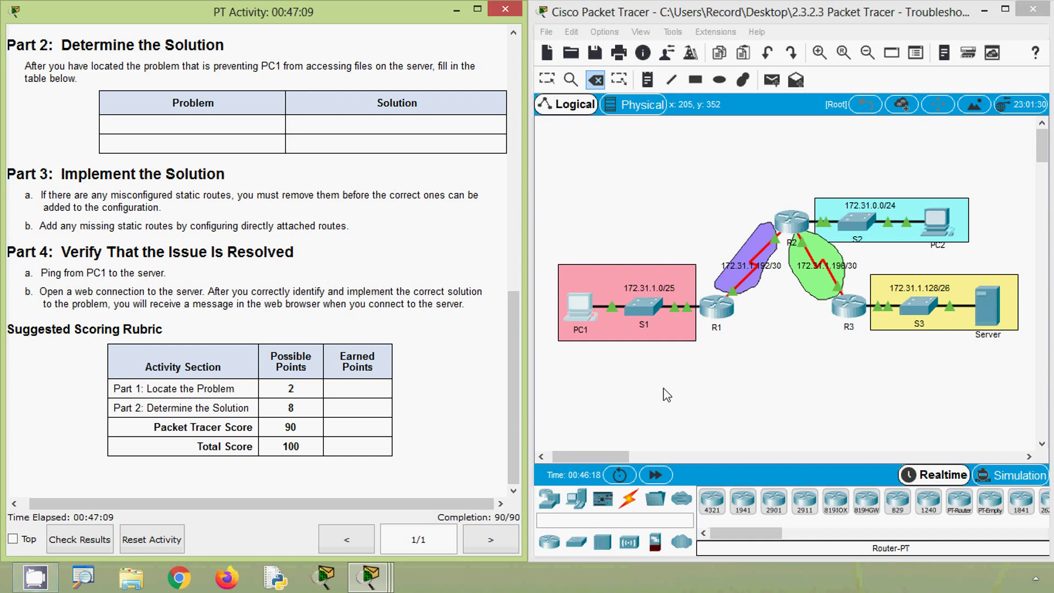
pyautogui.click(582, 311)
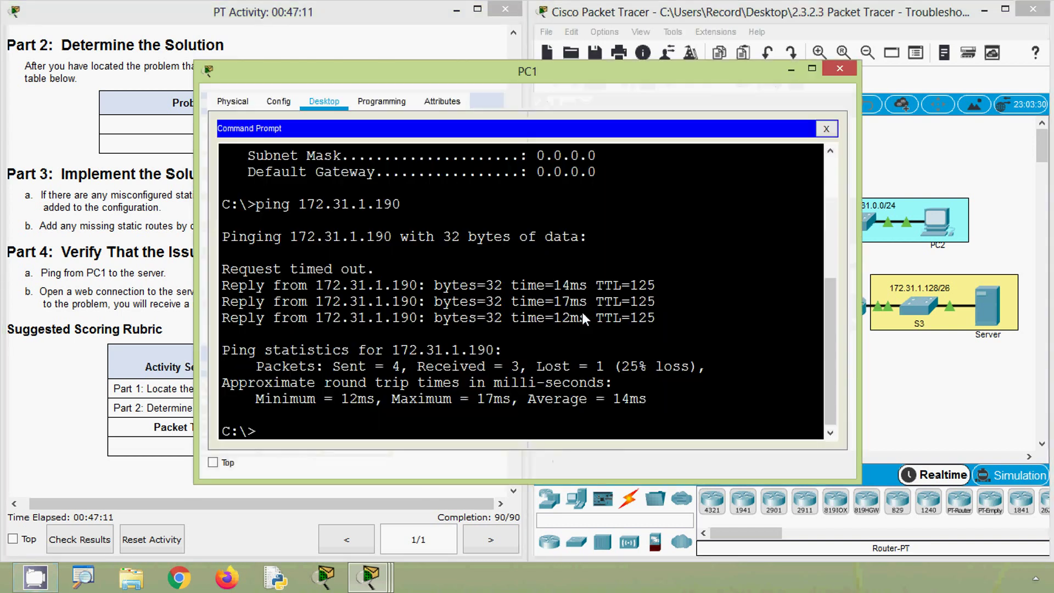
pyautogui.click(825, 129)
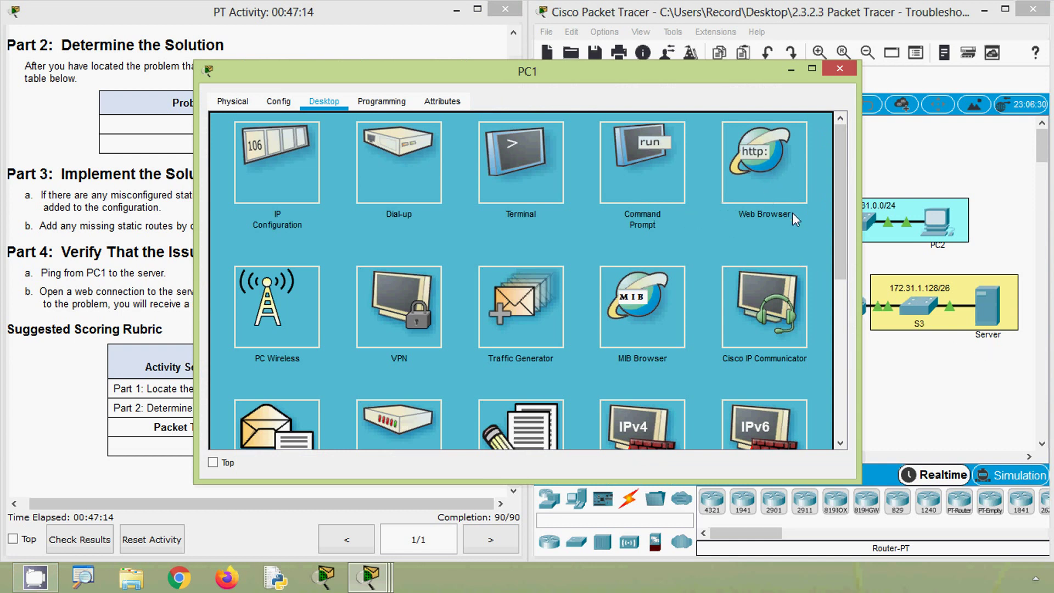
pyautogui.click(765, 169)
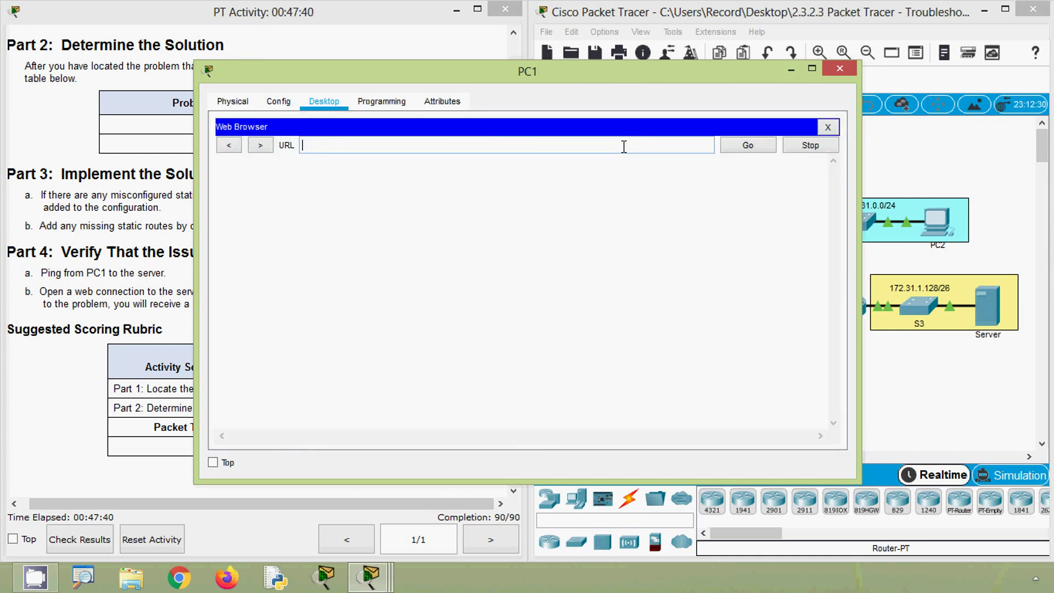
pyautogui.hotkey('ctrl', 'v')
pyautogui.click(740, 147)
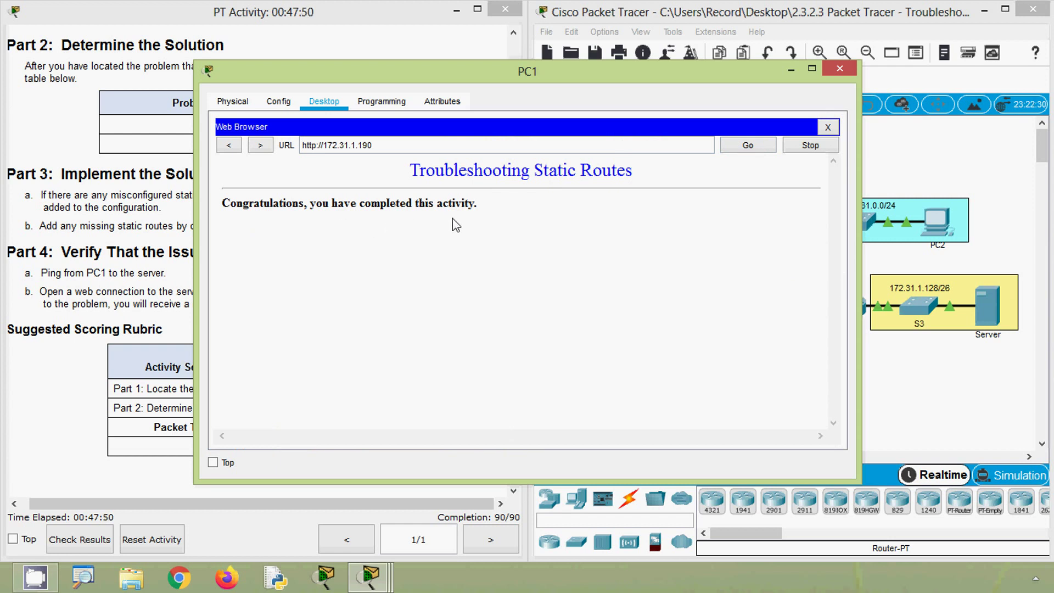
pyautogui.click(837, 69)
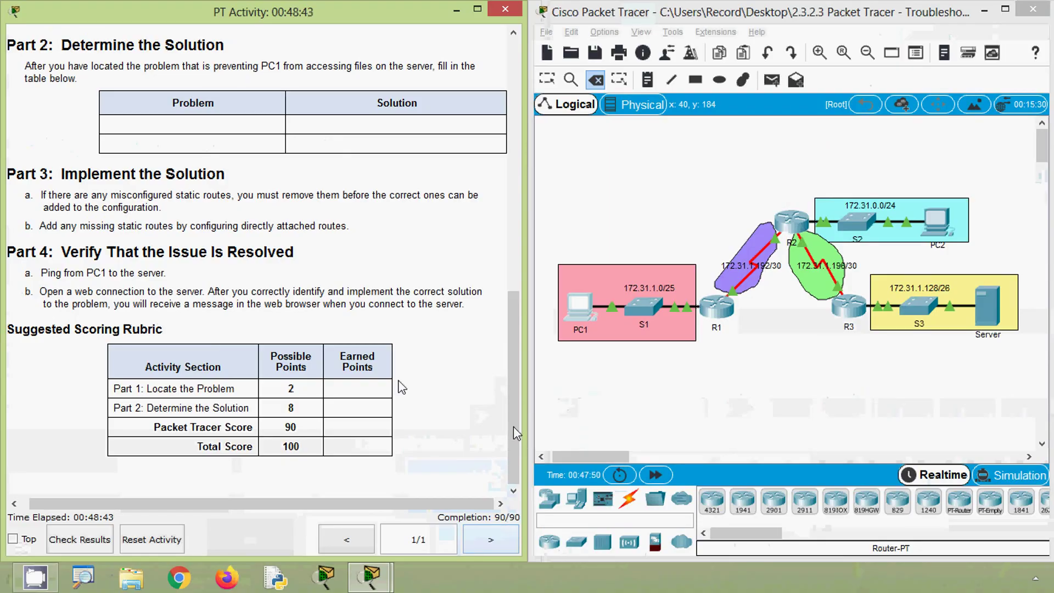
pyautogui.moveTo(506, 261); pyautogui.dragTo(514, 139)
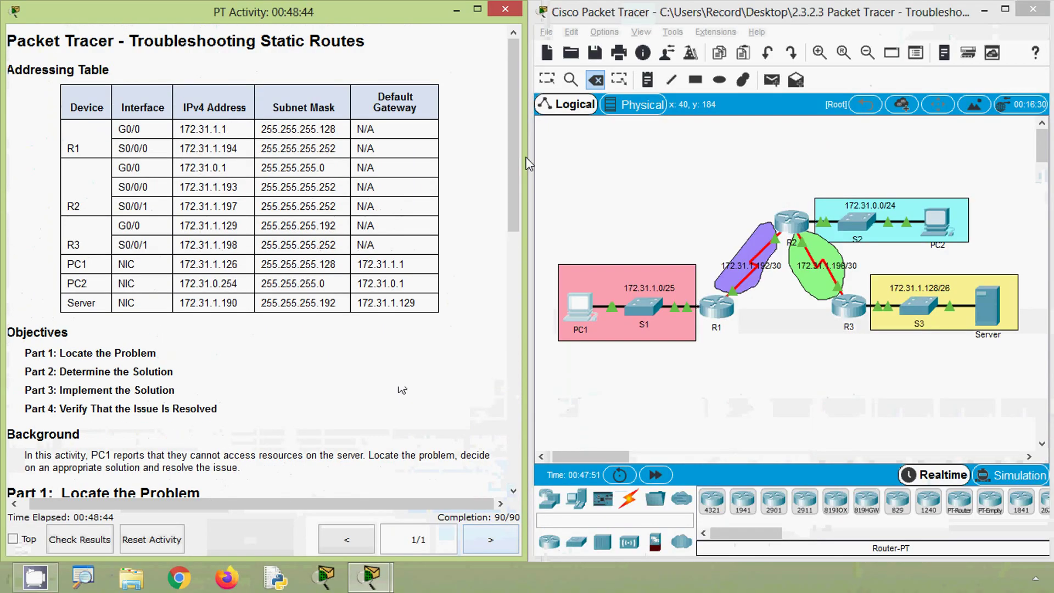